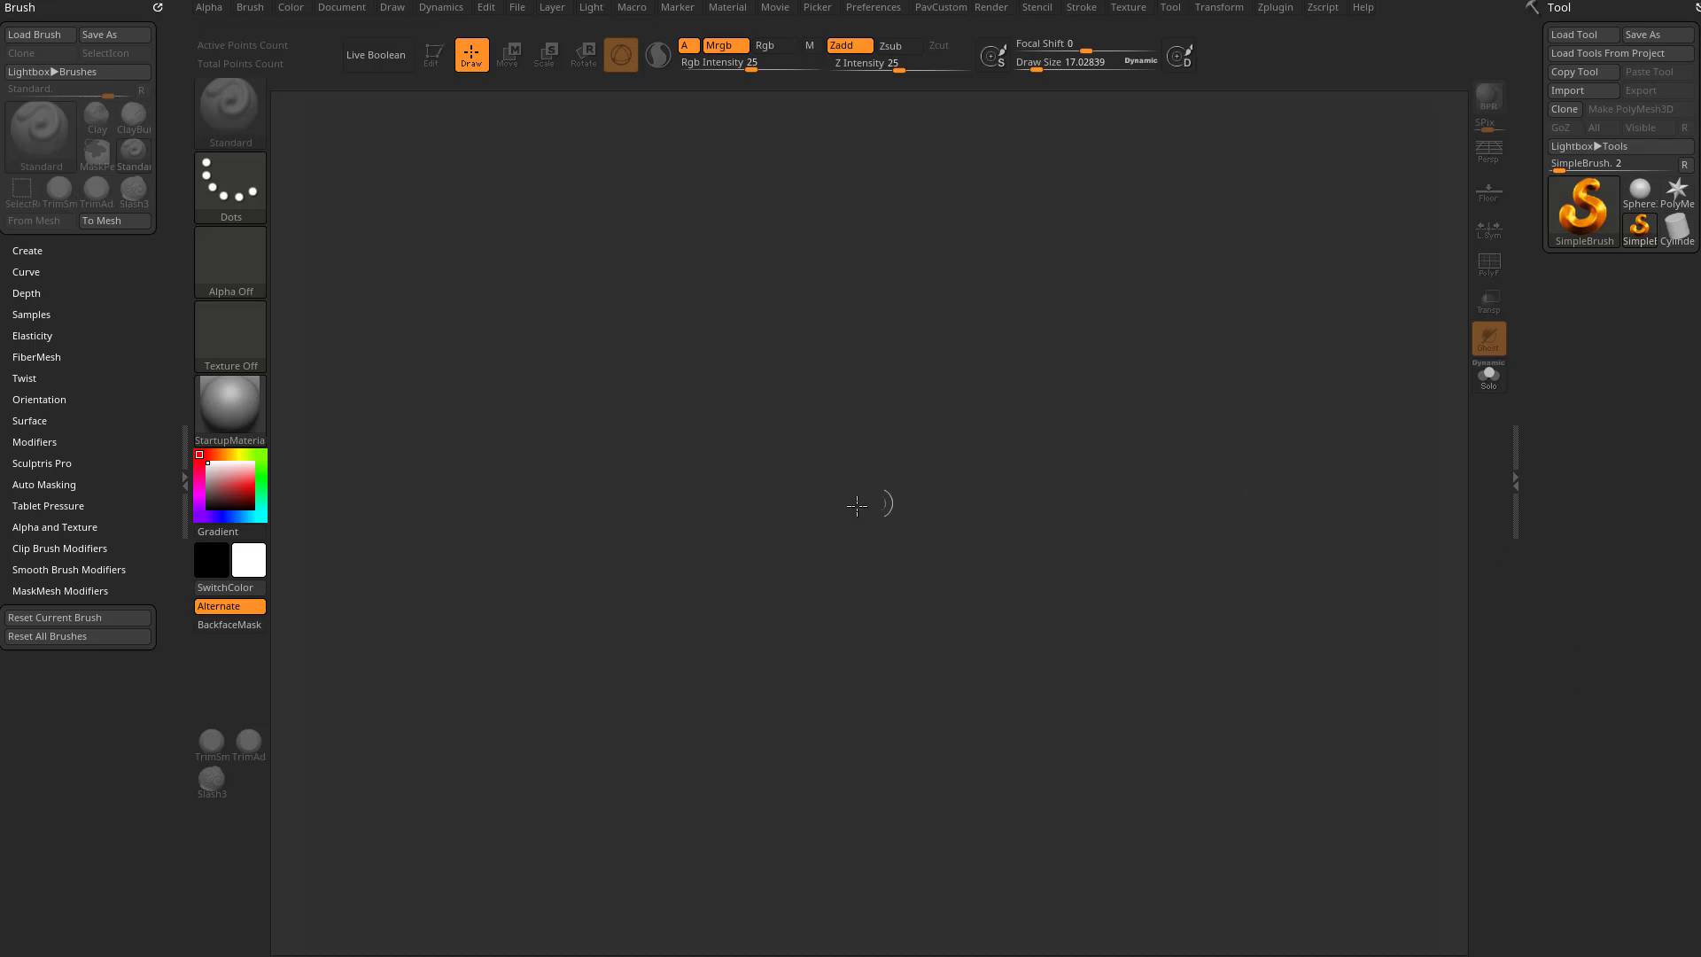
Step: Open the RifleModel.ZPR project from the DemoProjects folder in LightBox
key("comma")
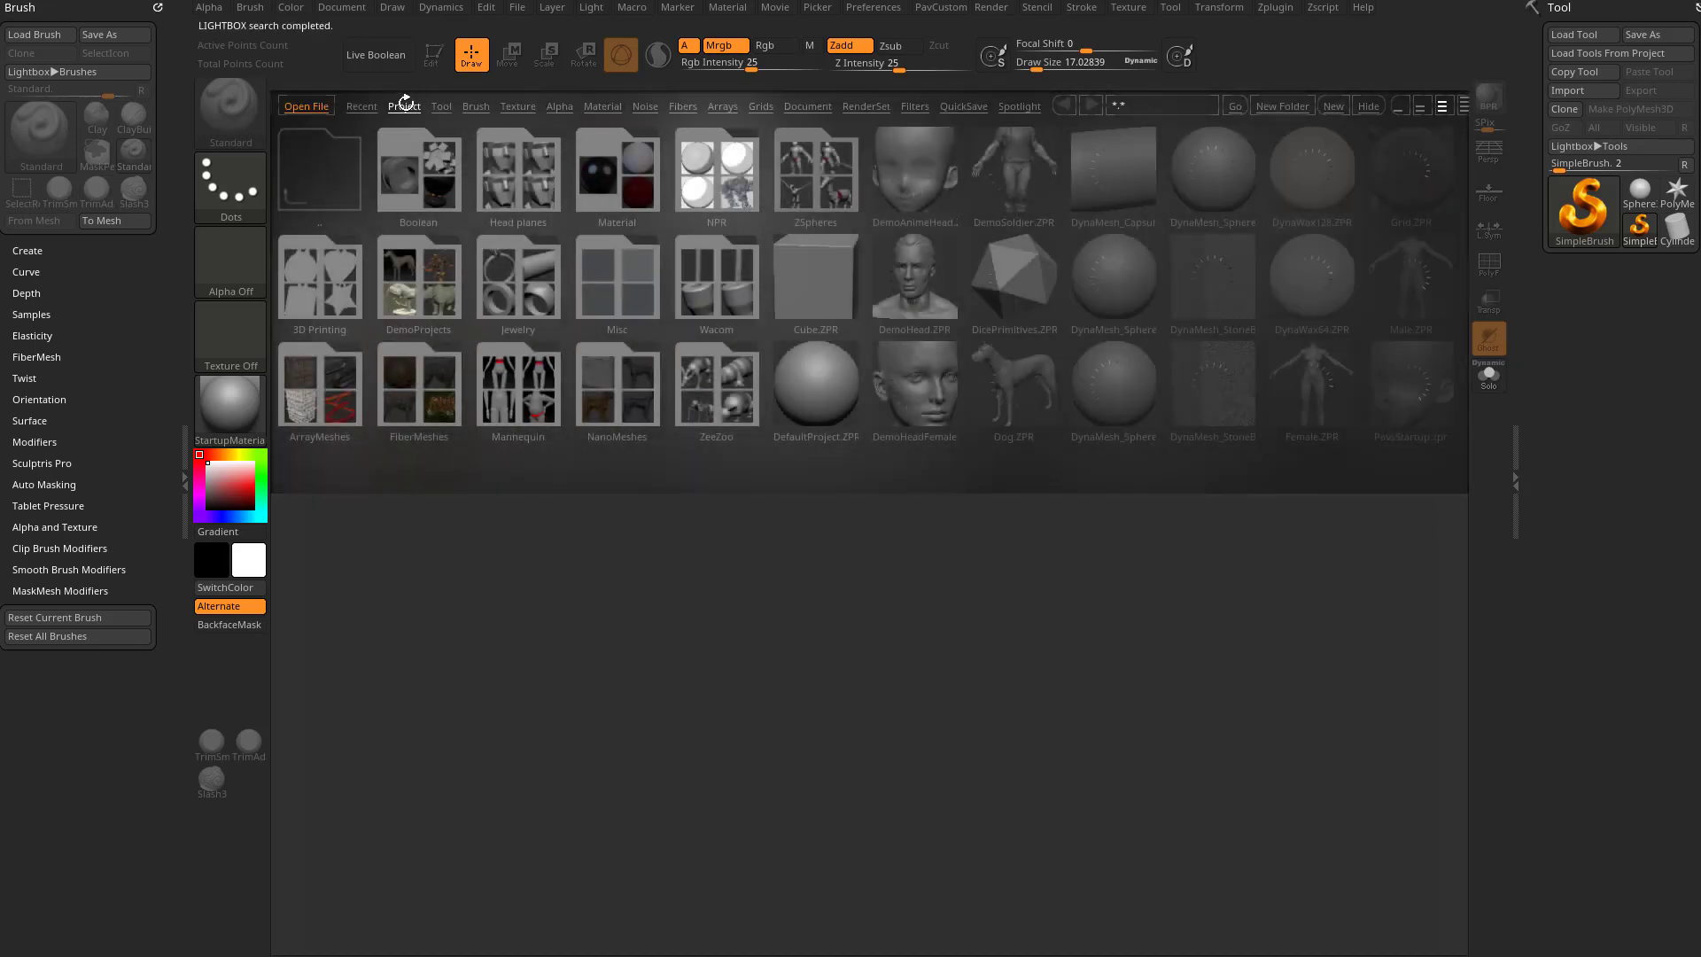
left_click(426, 284)
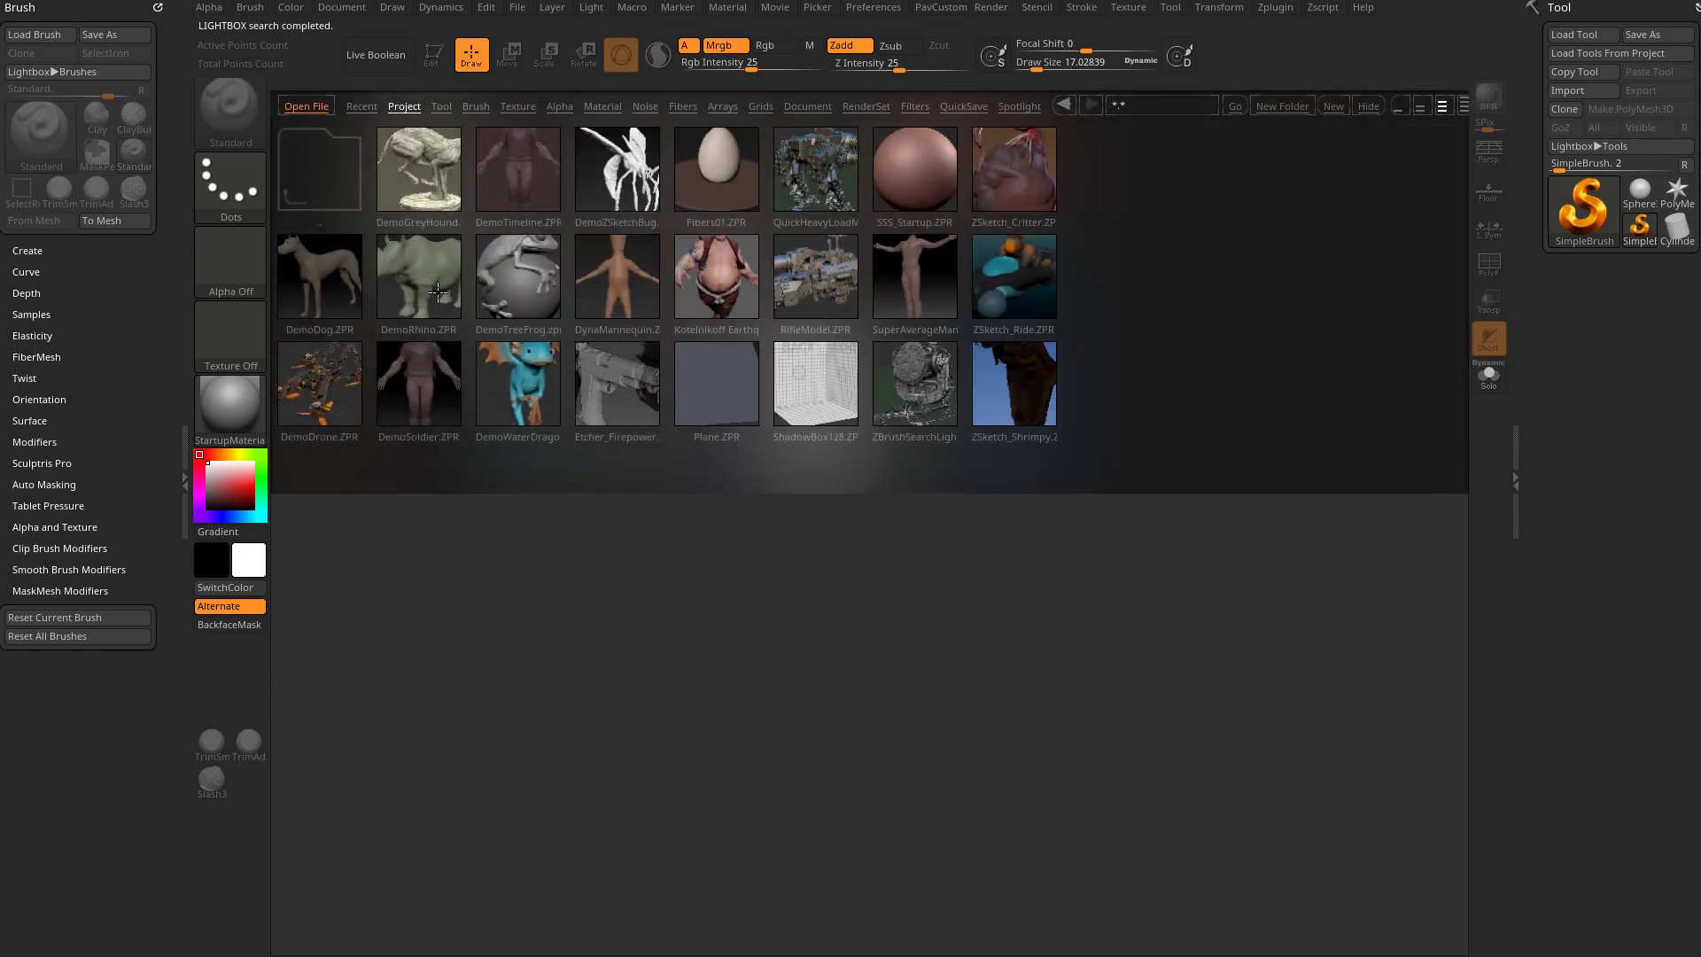
left_click(814, 278)
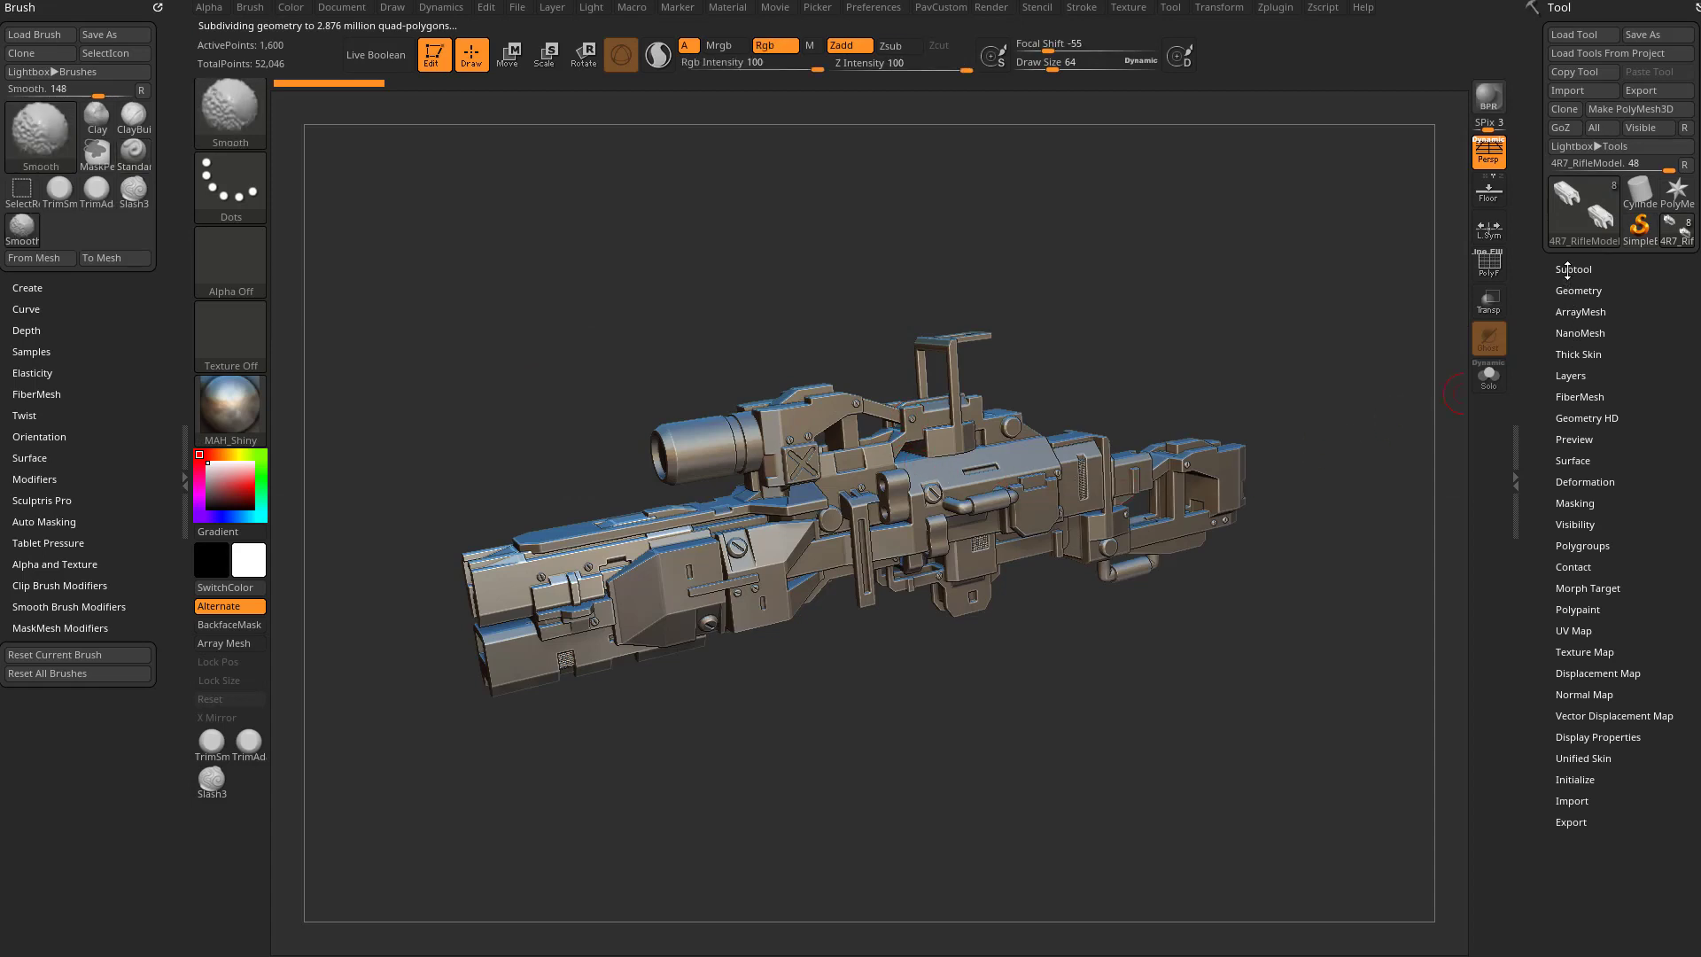
Step: Merge all visible subtools of the rifle into one tool and switch to the merged version
left_click(1567, 270)
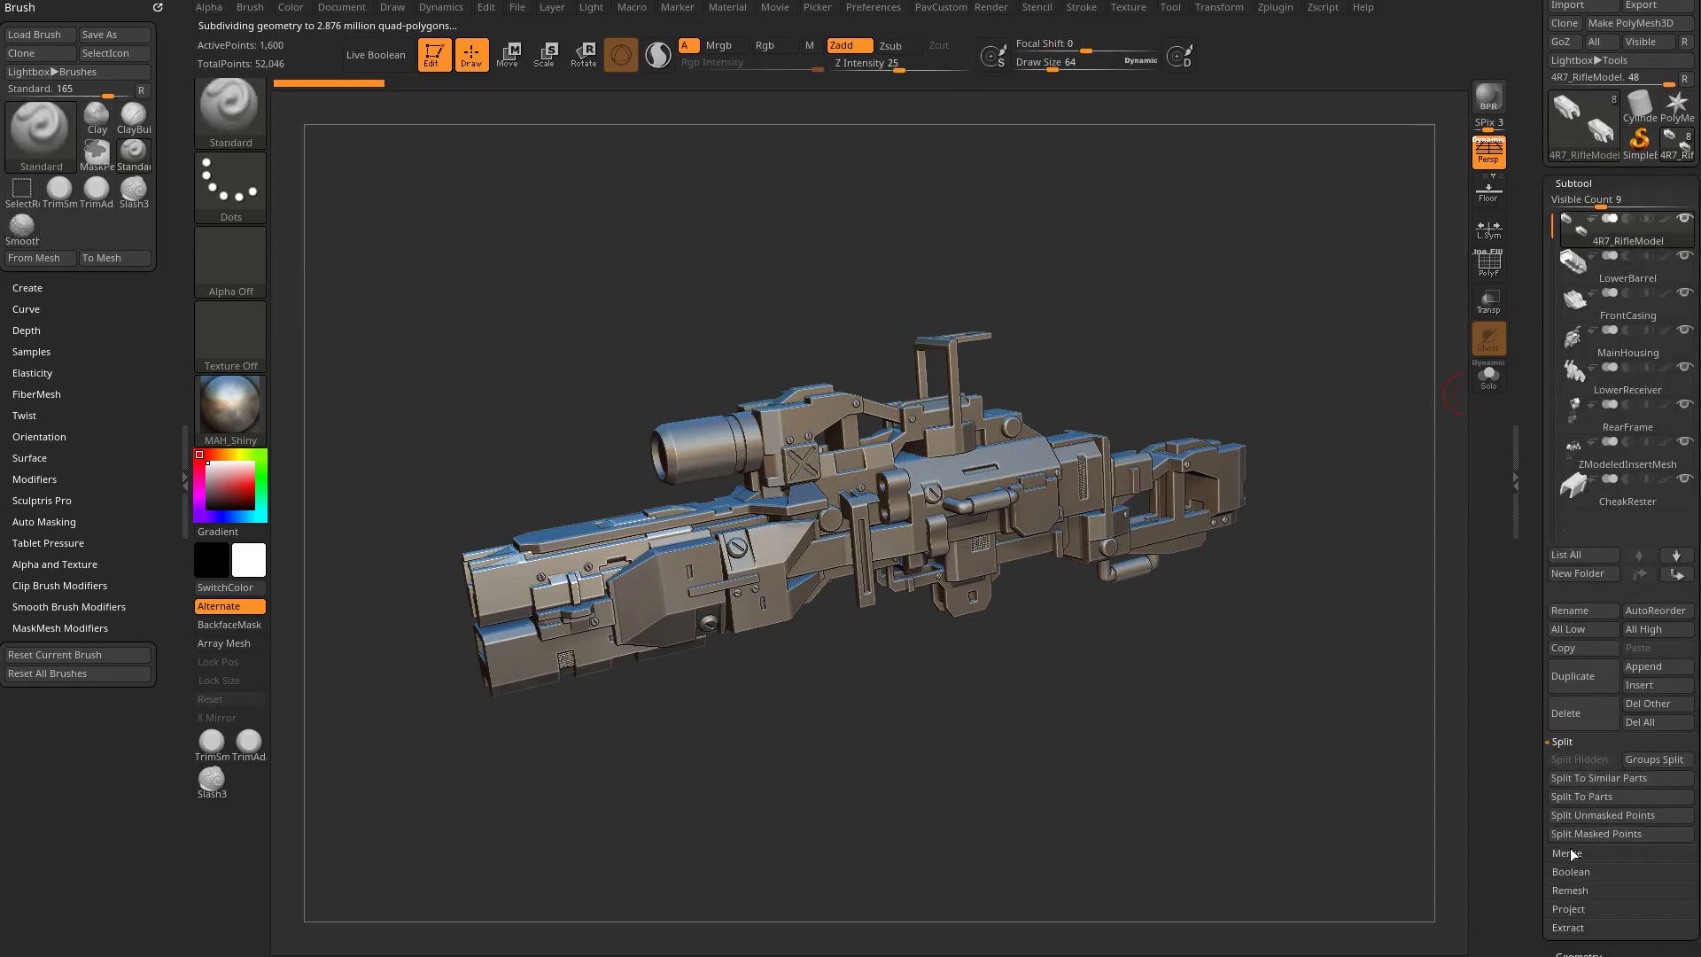
left_click(1570, 852)
left_click(1576, 890)
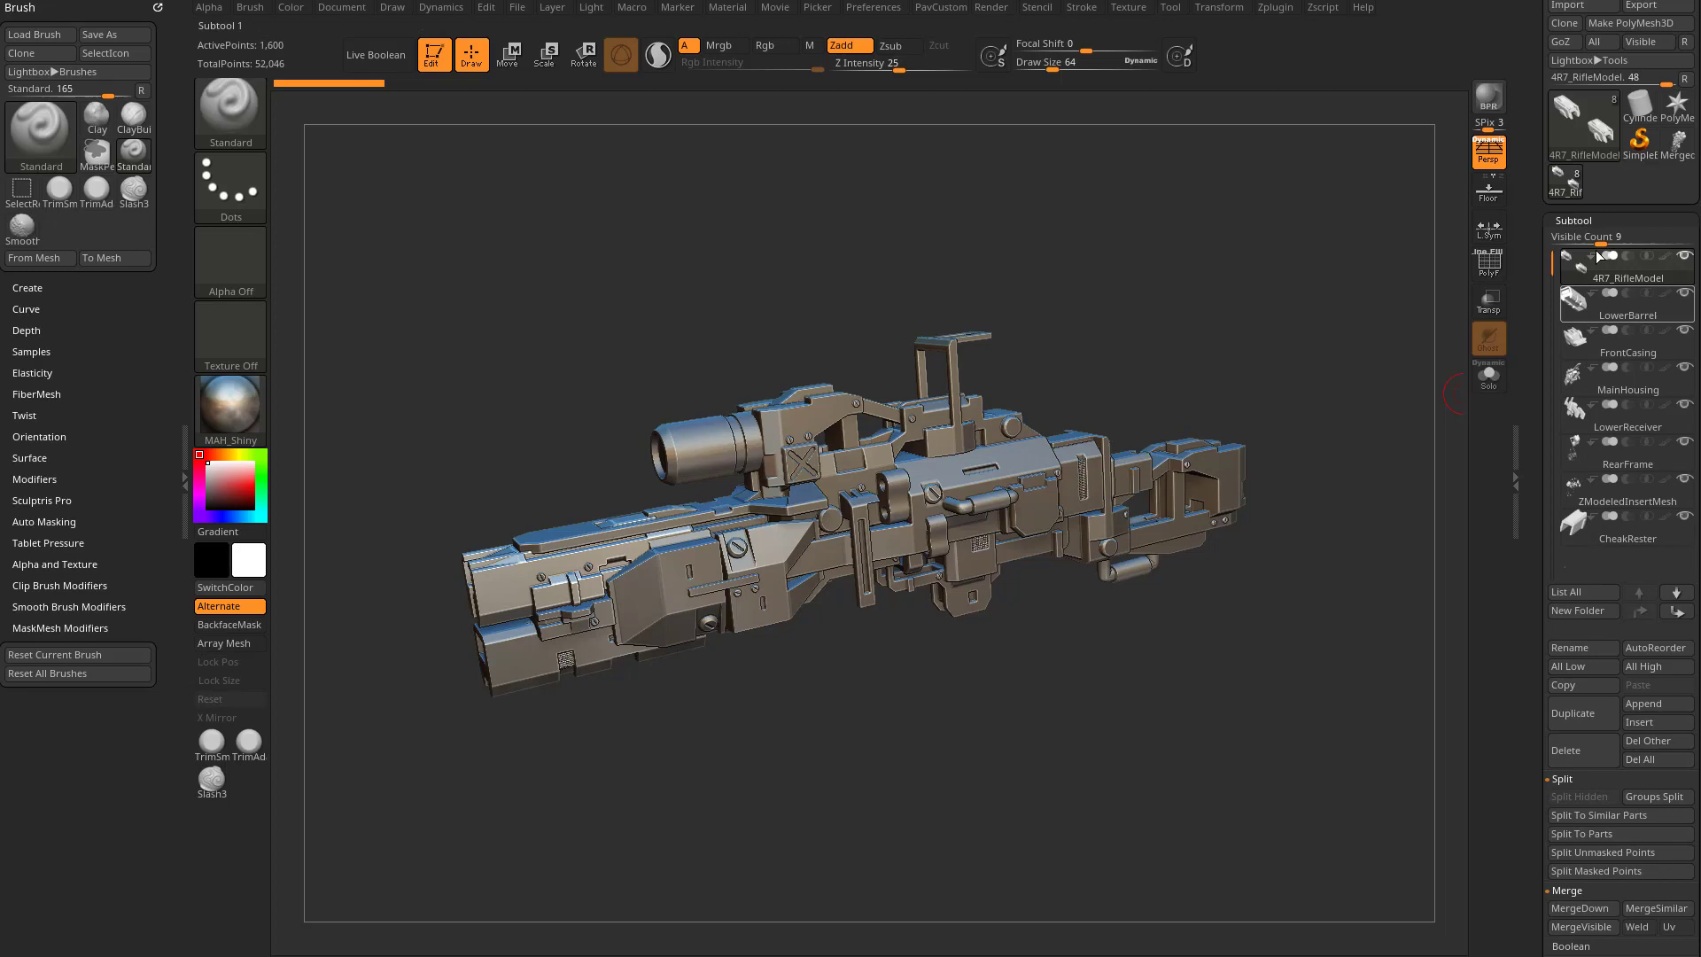
left_click(1677, 141)
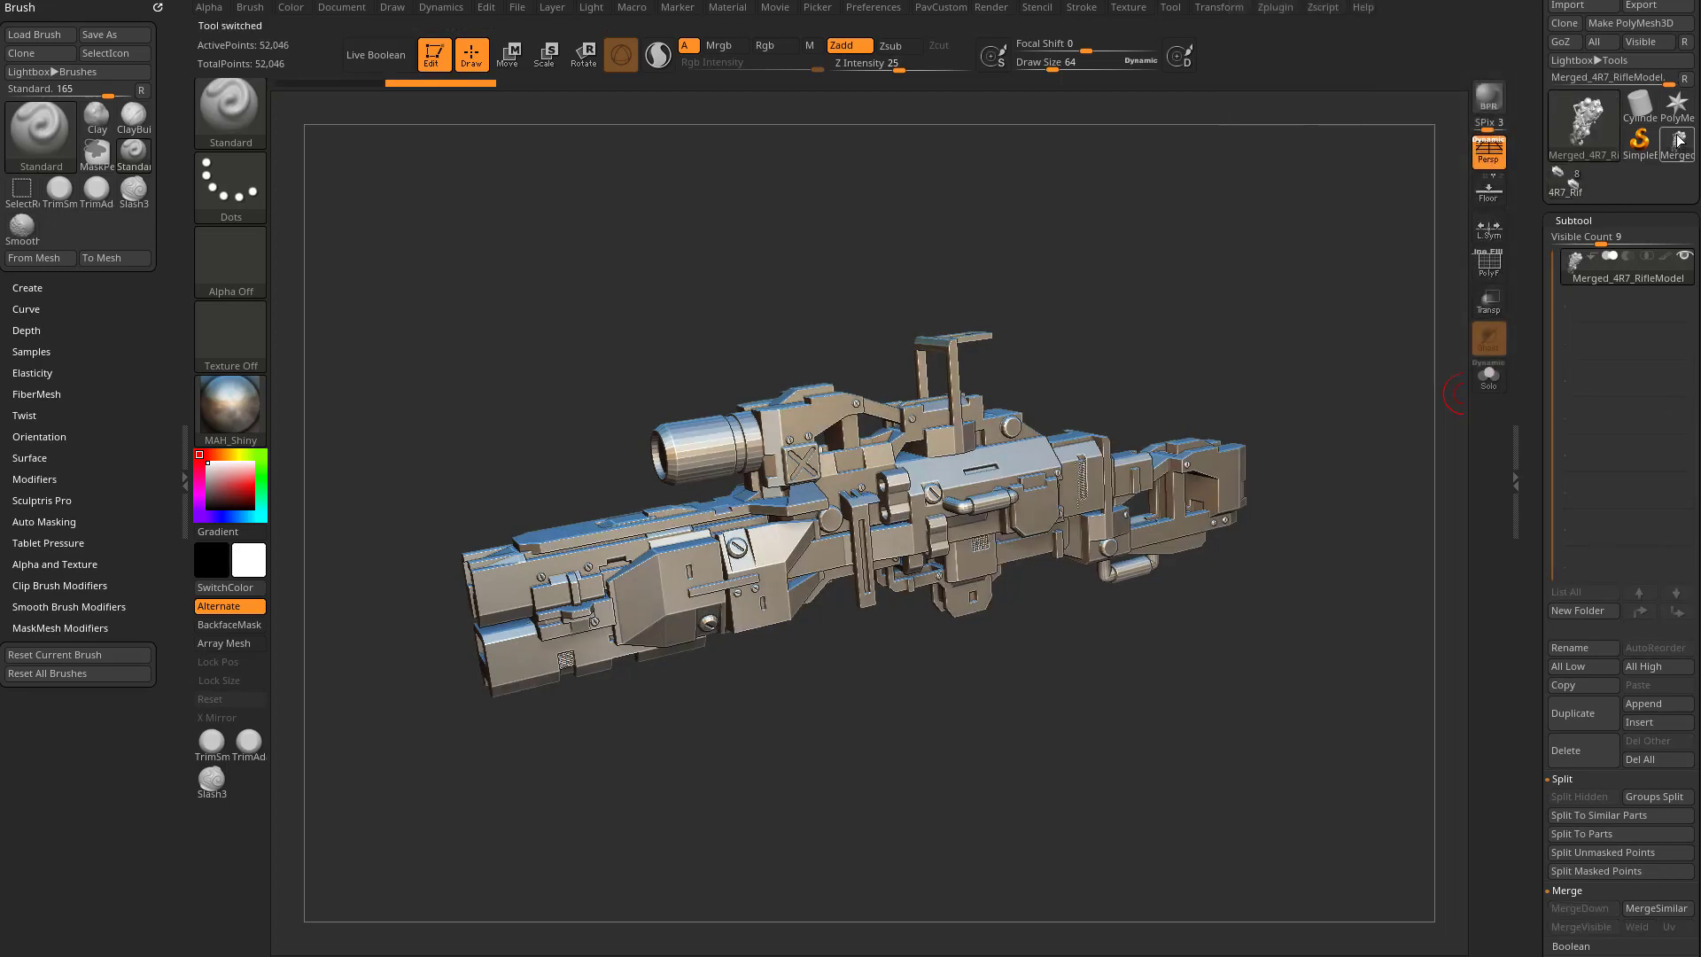
Step: Show the merged rifle's polyframe and apply the SkinShade4 material
left_click_drag(1255, 293, 314, 385)
left_click(1489, 268)
left_click(232, 407)
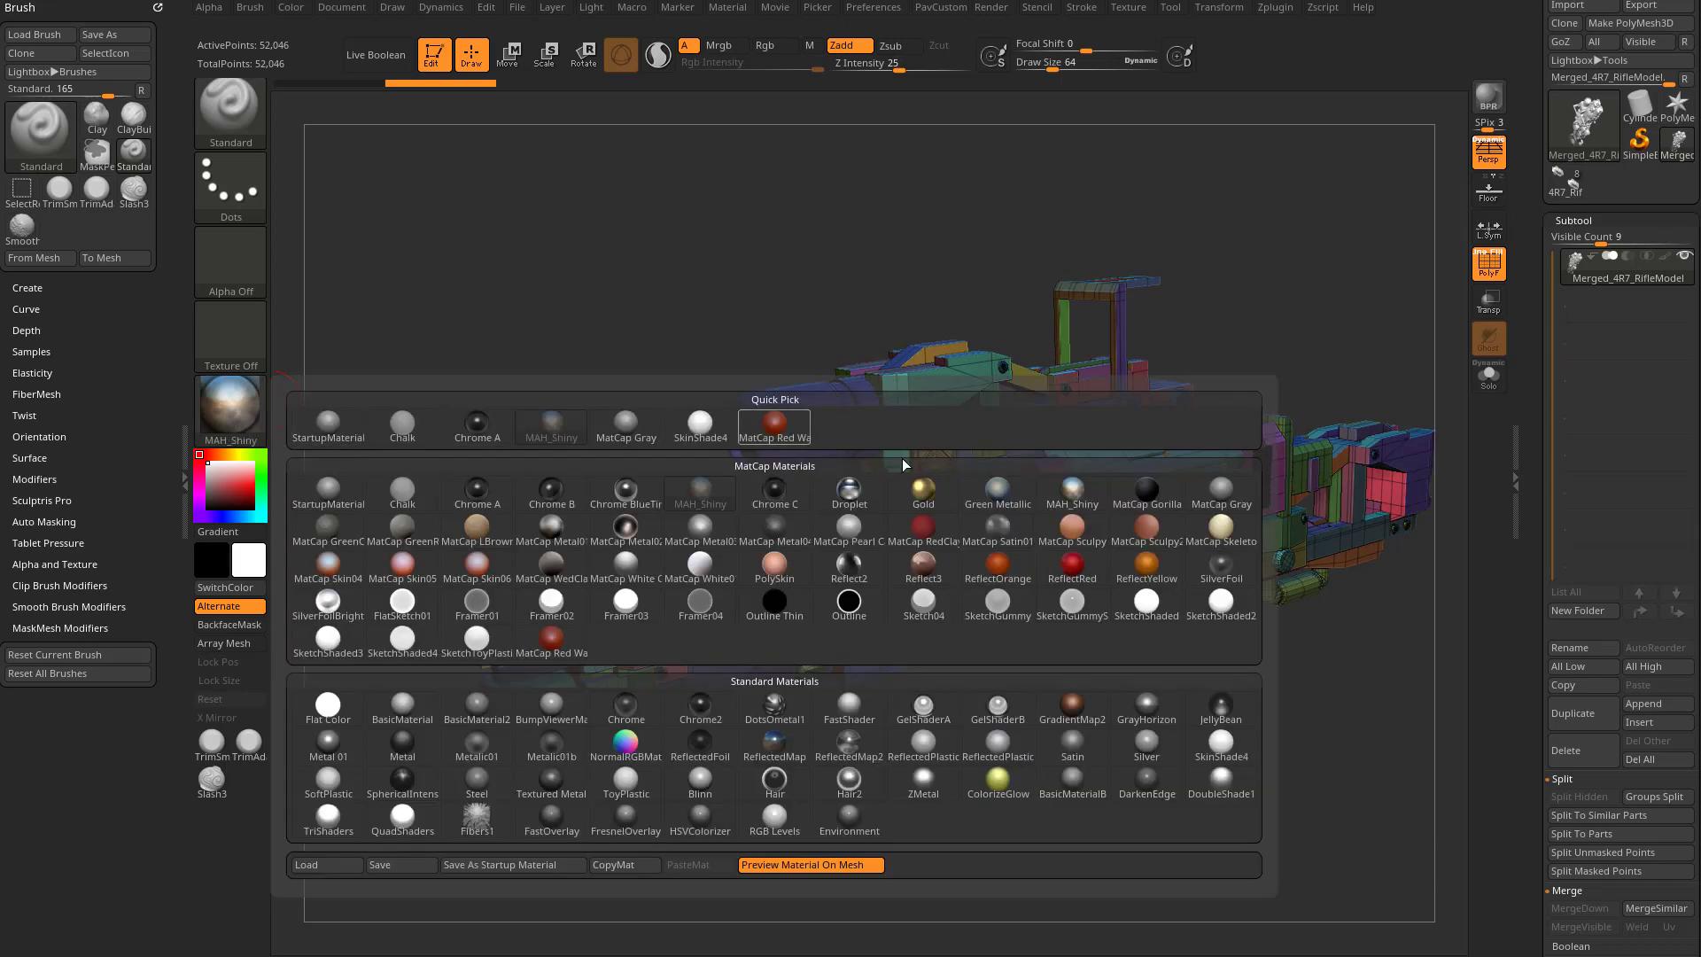
left_click(1220, 746)
right_click_drag(1236, 713, 1210, 780, "ctrl")
left_click_drag(1348, 842, 1091, 778, "alt")
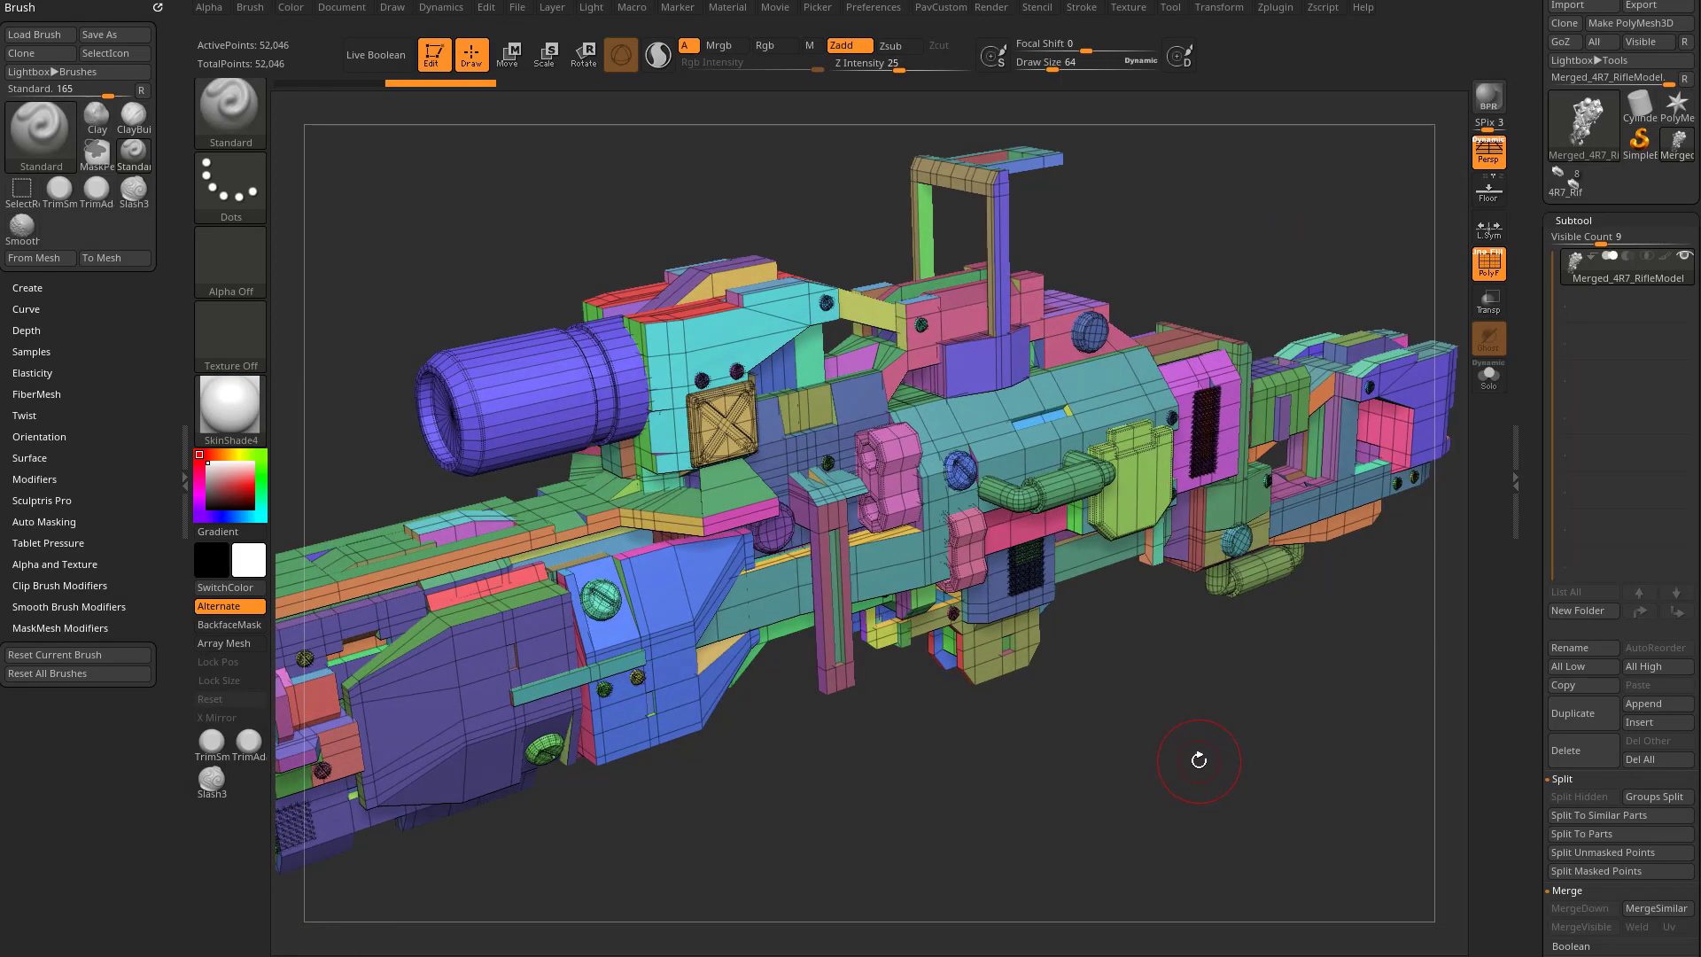
Step: Isolate the upper barrel strip, the blue front casing and the teal main housing polygroups one at a time, restoring the full rifle after each
key("ctrl+shift")
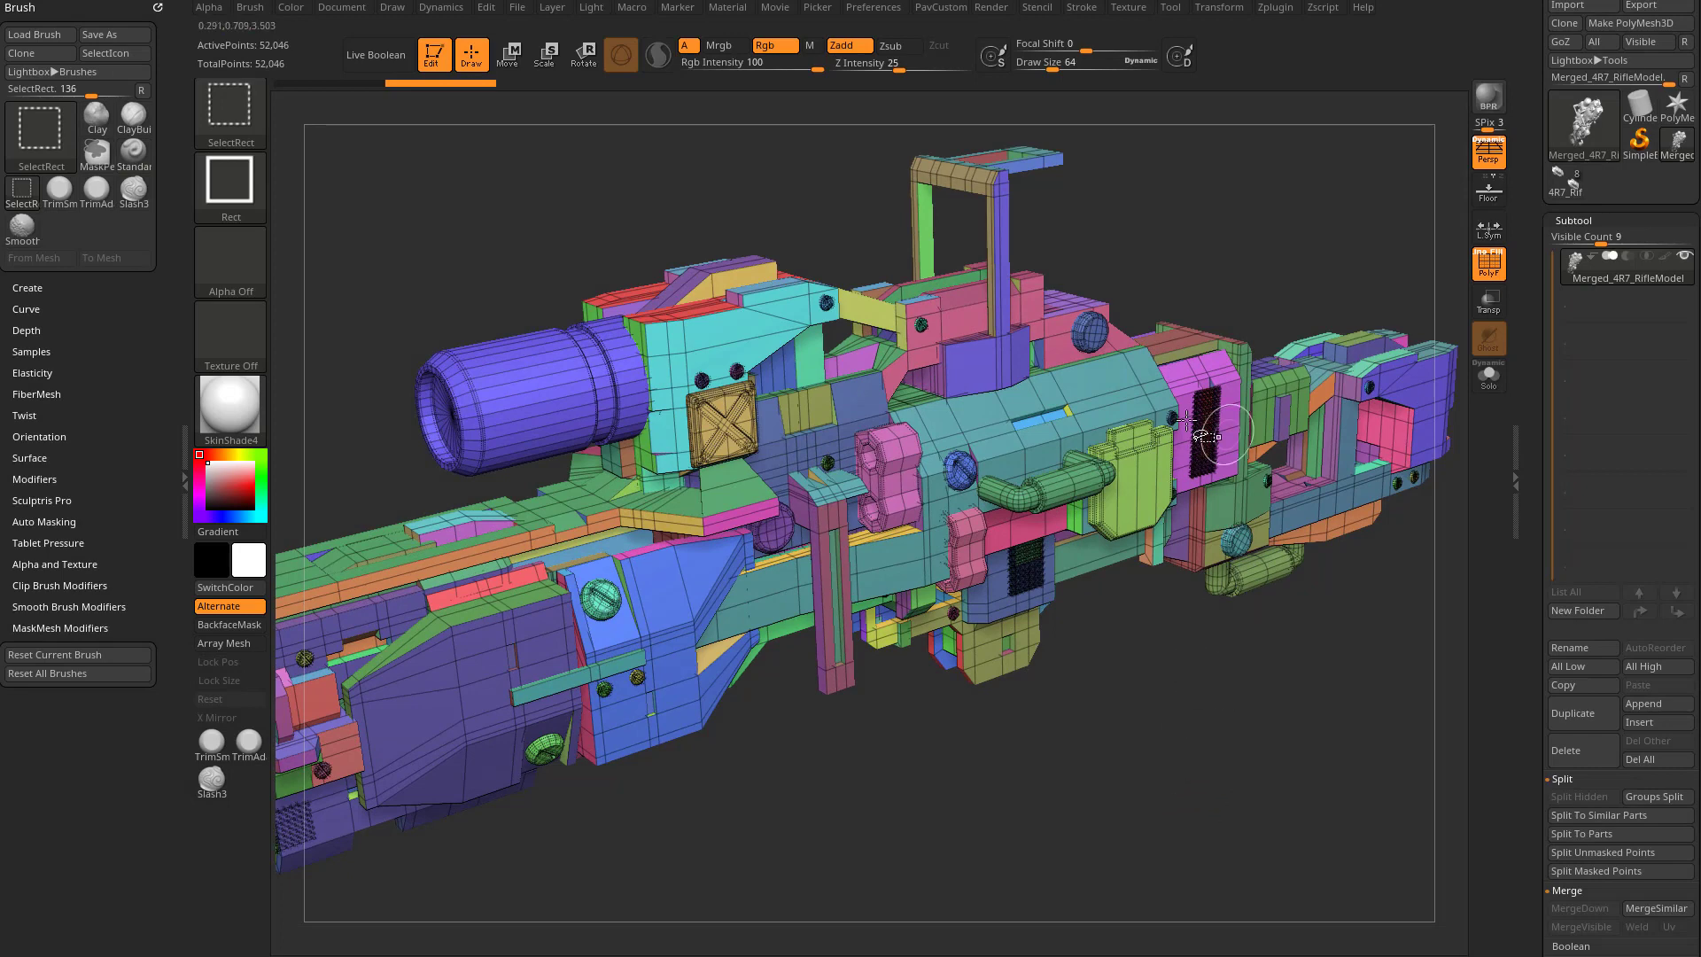
left_click(443, 518, "ctrl+shift")
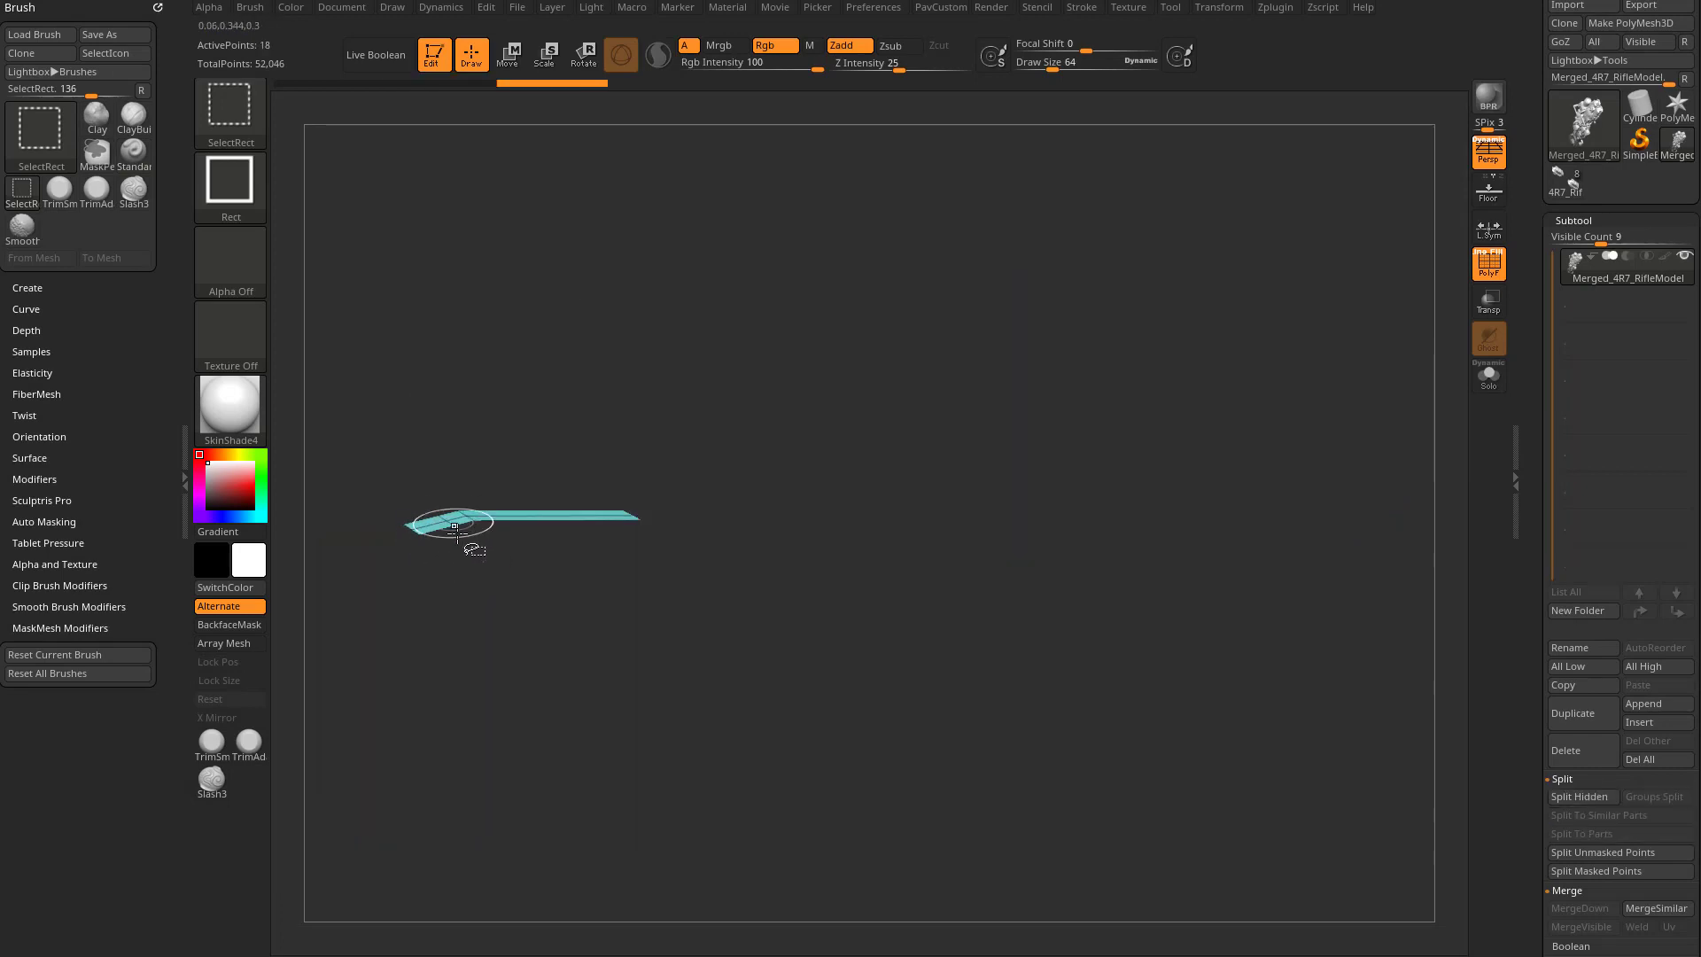
left_click(735, 727, "ctrl+shift")
left_click(644, 635, "ctrl+shift")
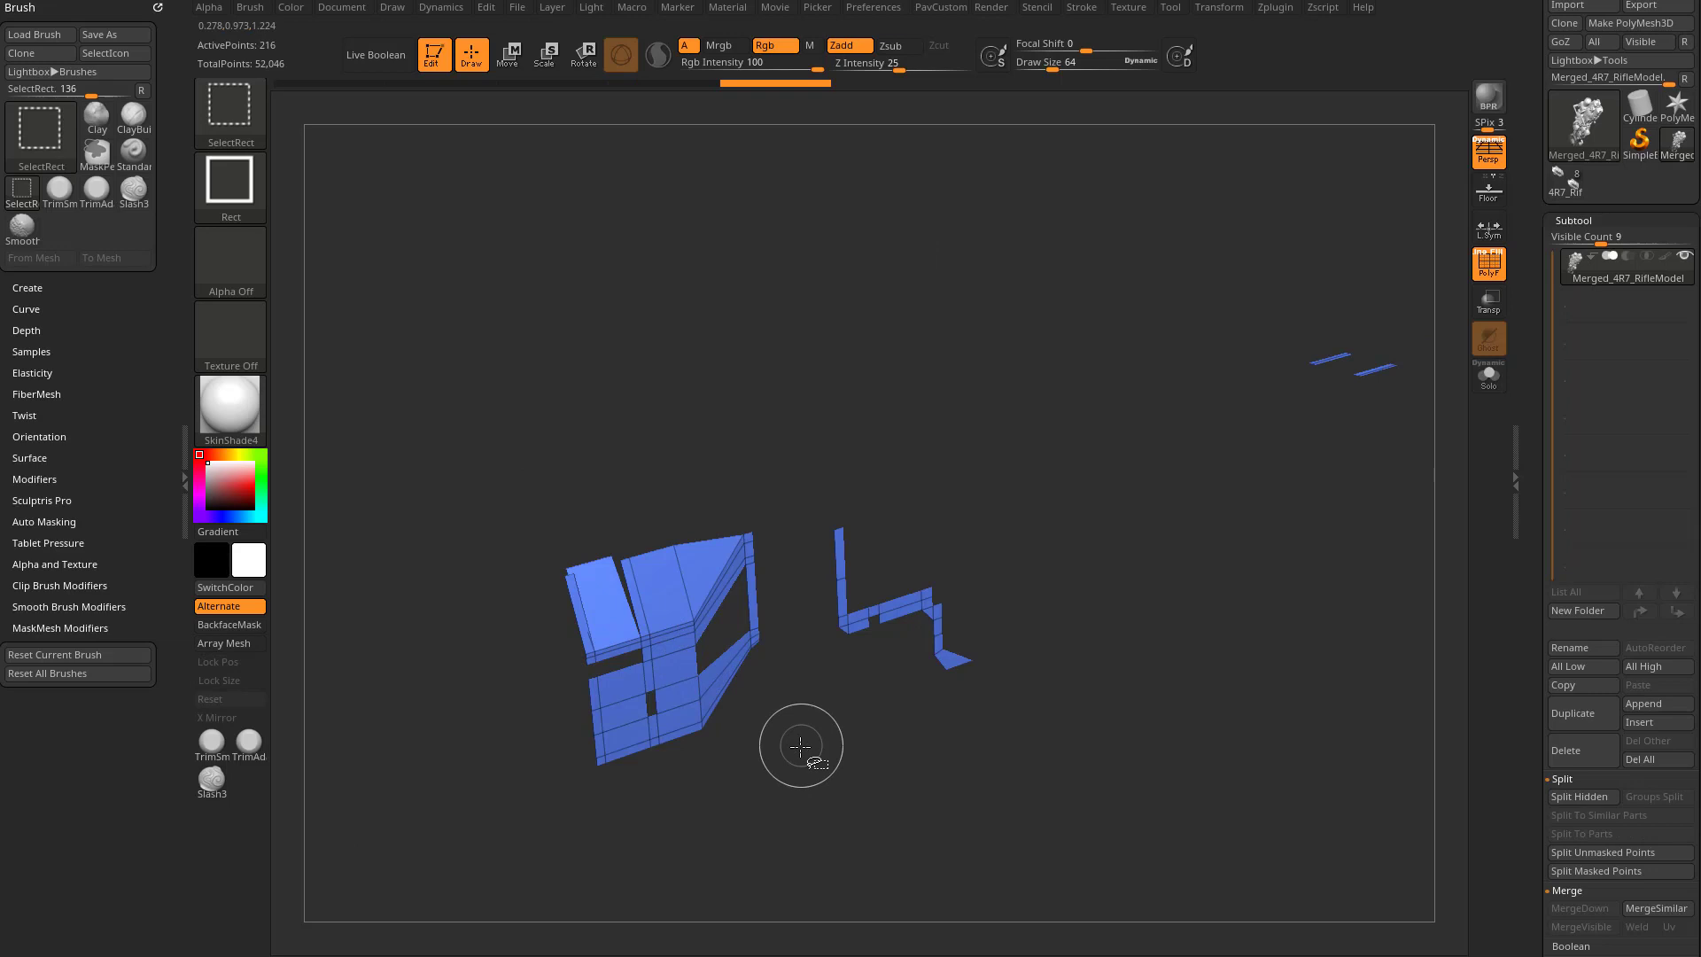
left_click(799, 744, "ctrl+shift")
left_click(1102, 527, "ctrl+shift")
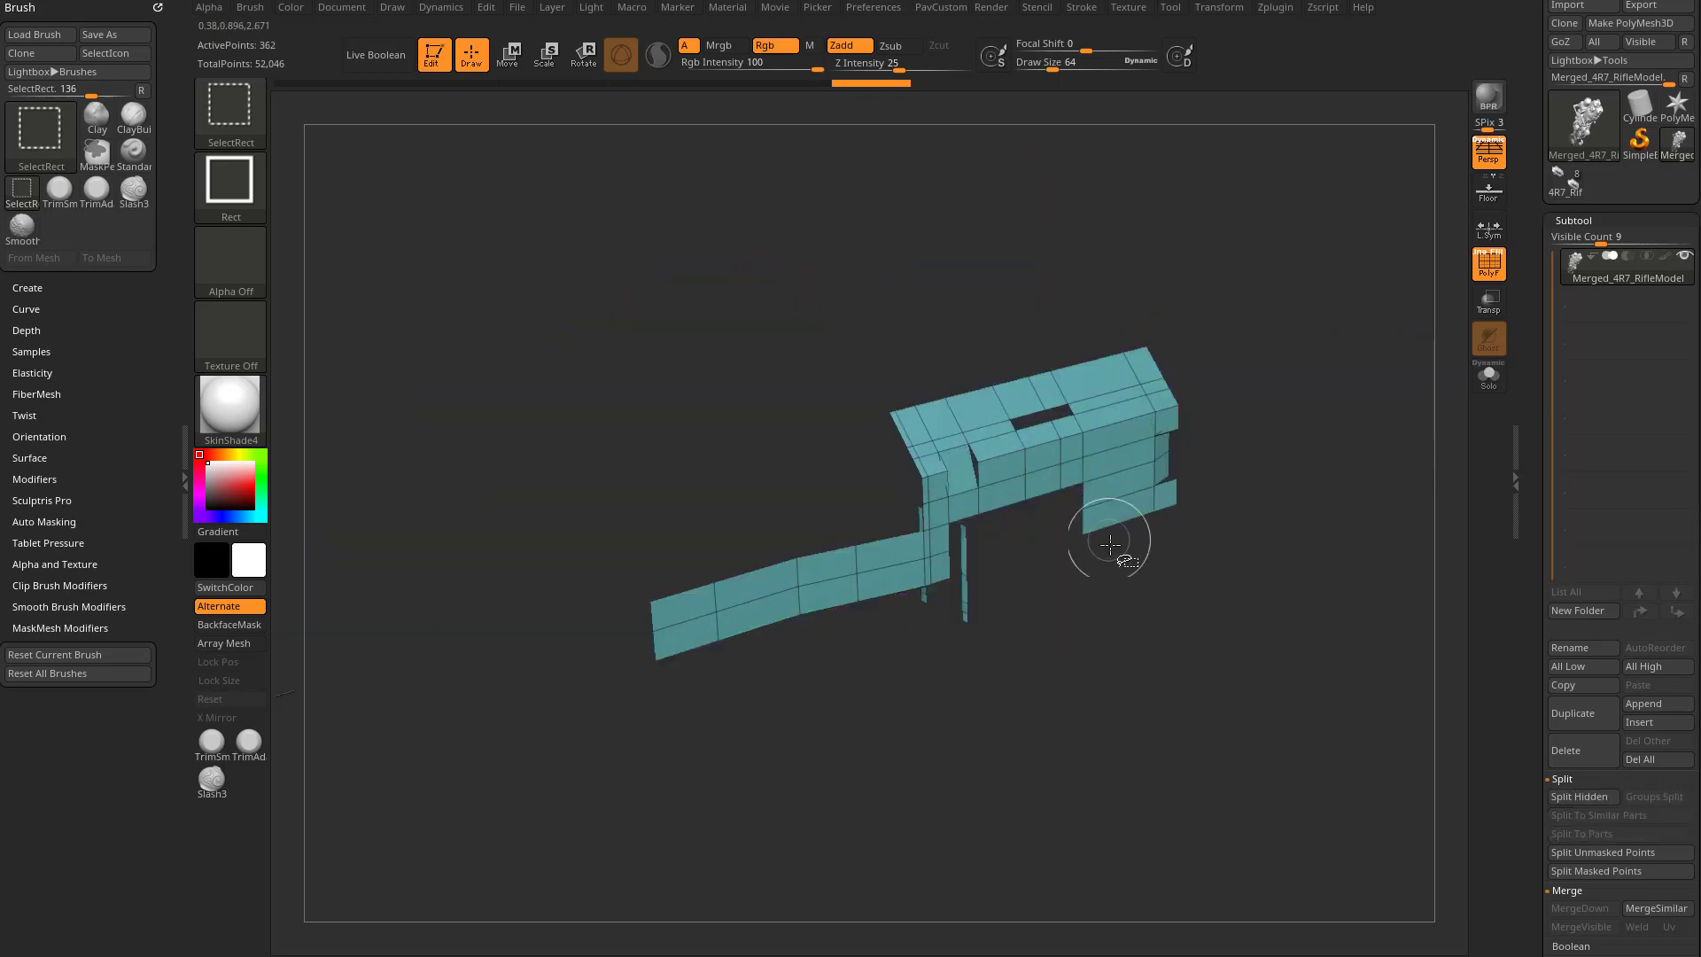
left_click(1249, 758, "ctrl+shift")
Step: Isolate only the lower corner of the blue front casing with a rectangular selection, then show the whole rifle again
key("ctrl+shift")
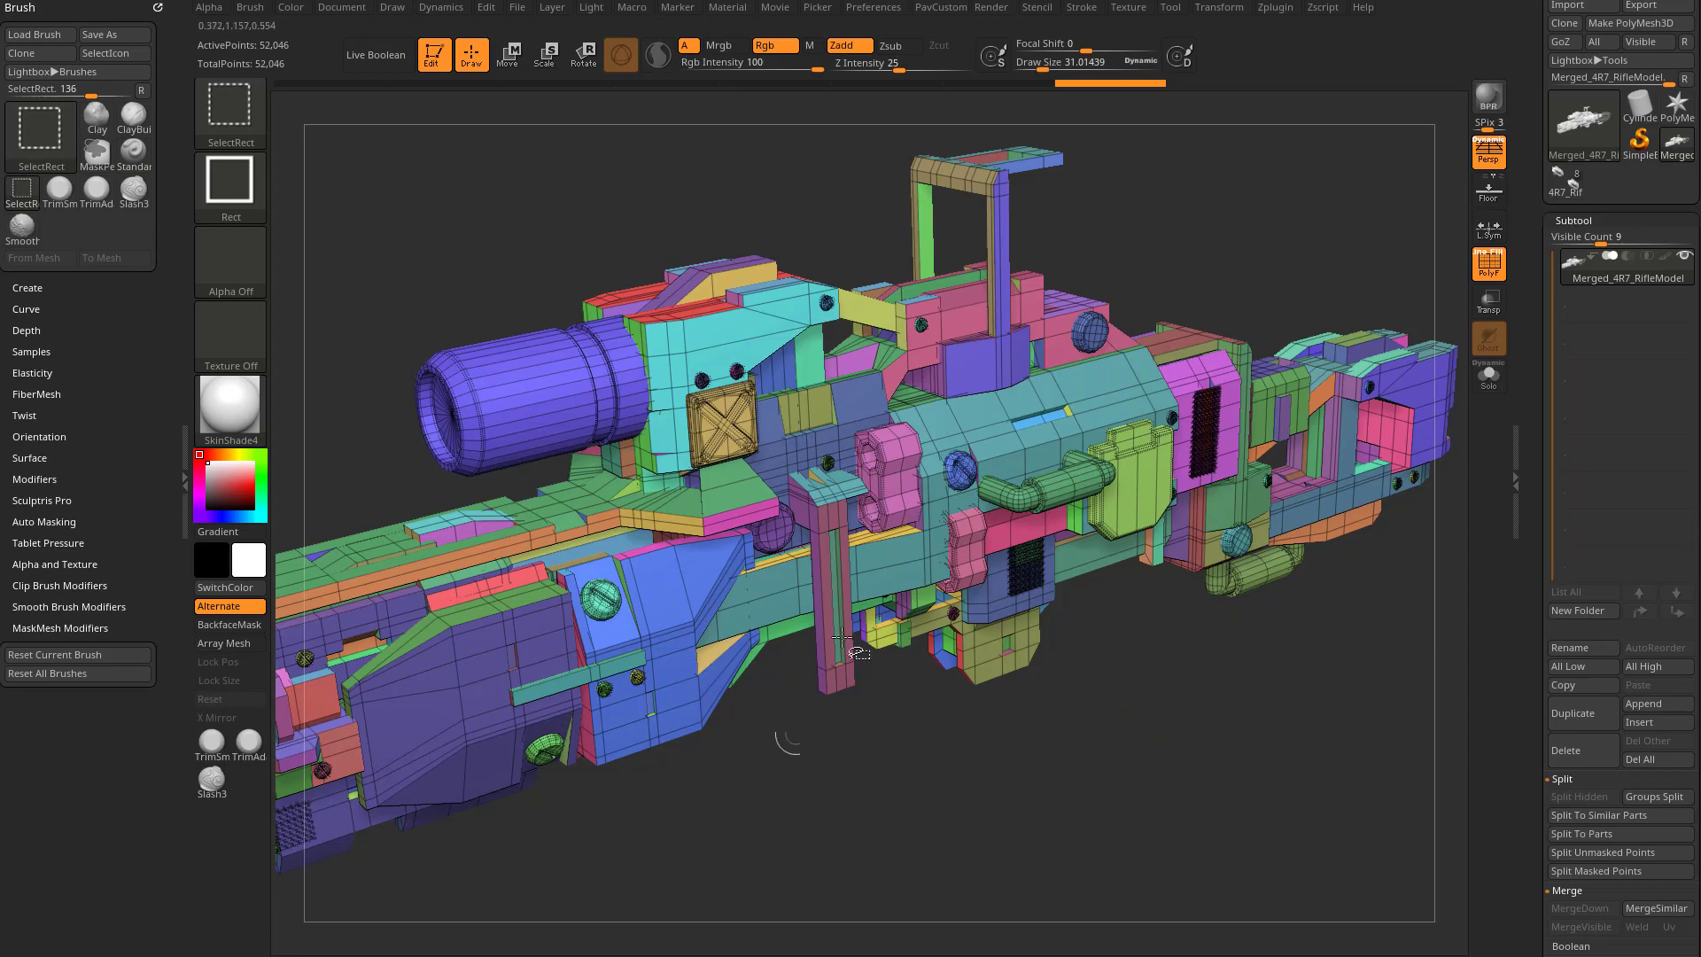
left_click_drag(692, 724, 692, 723, "ctrl+shift")
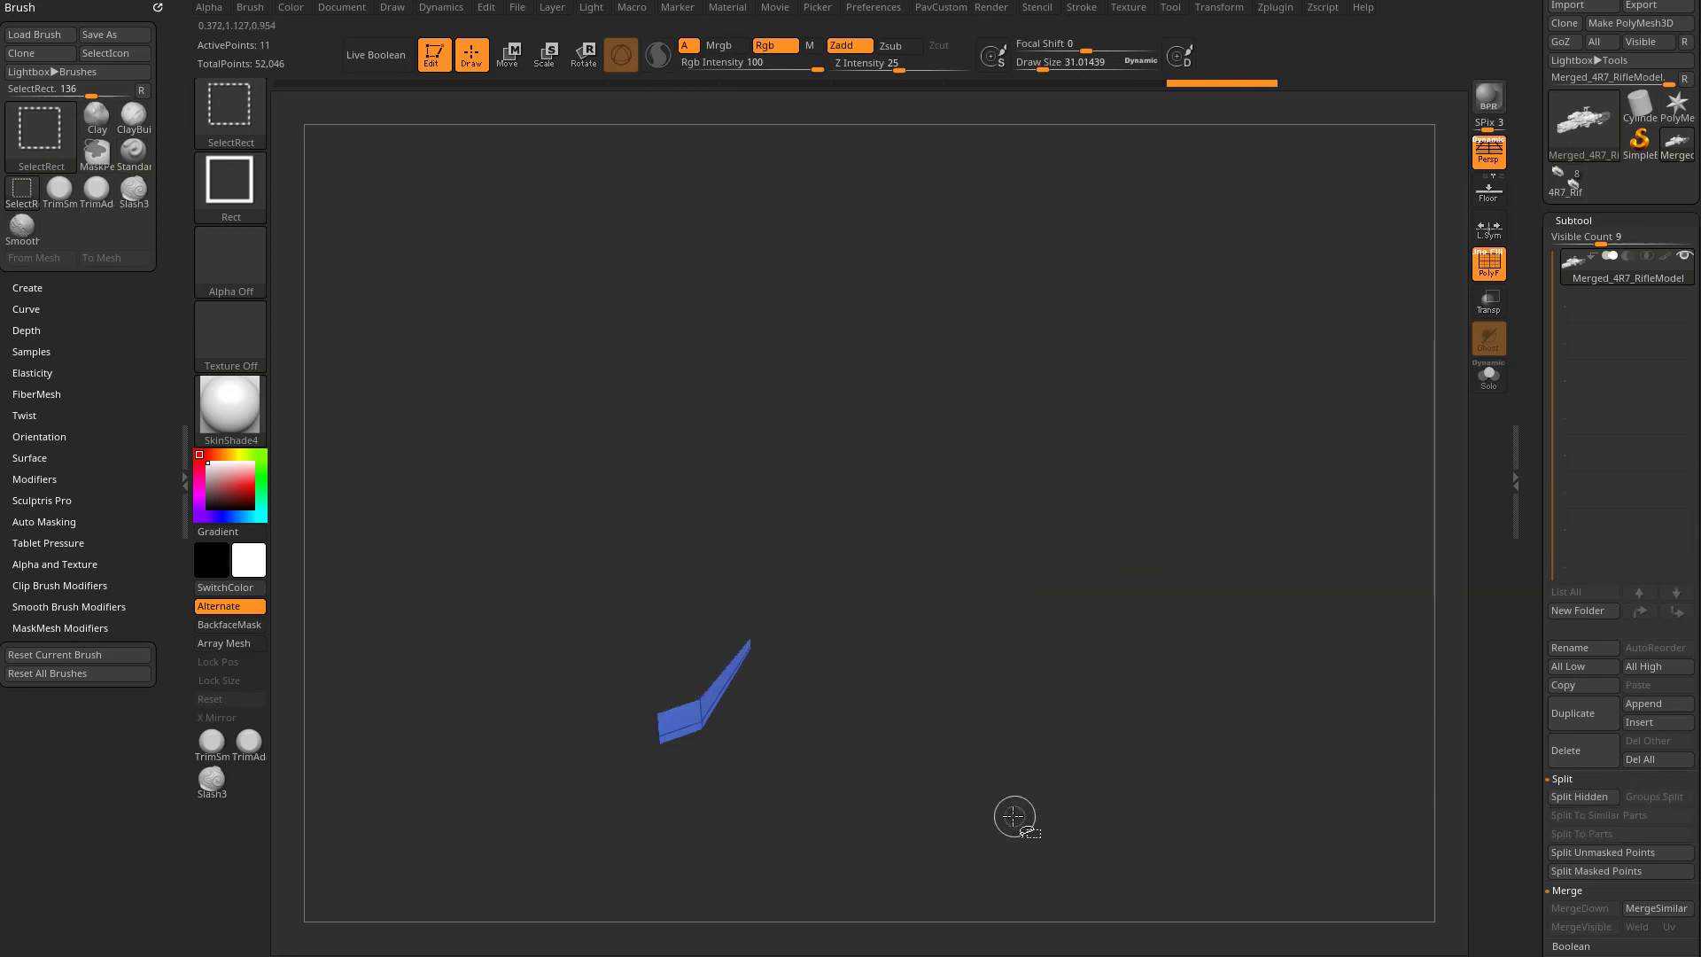
left_click(1008, 811, "ctrl+shift")
Step: Turn off perspective and frame the raised sight frame on top of the rifle
mouse_move(964, 785)
left_mouse_down()
mouse_move(949, 721)
mouse_move(974, 793)
mouse_move(945, 775)
mouse_move(927, 653)
mouse_move(1017, 706)
left_mouse_up()
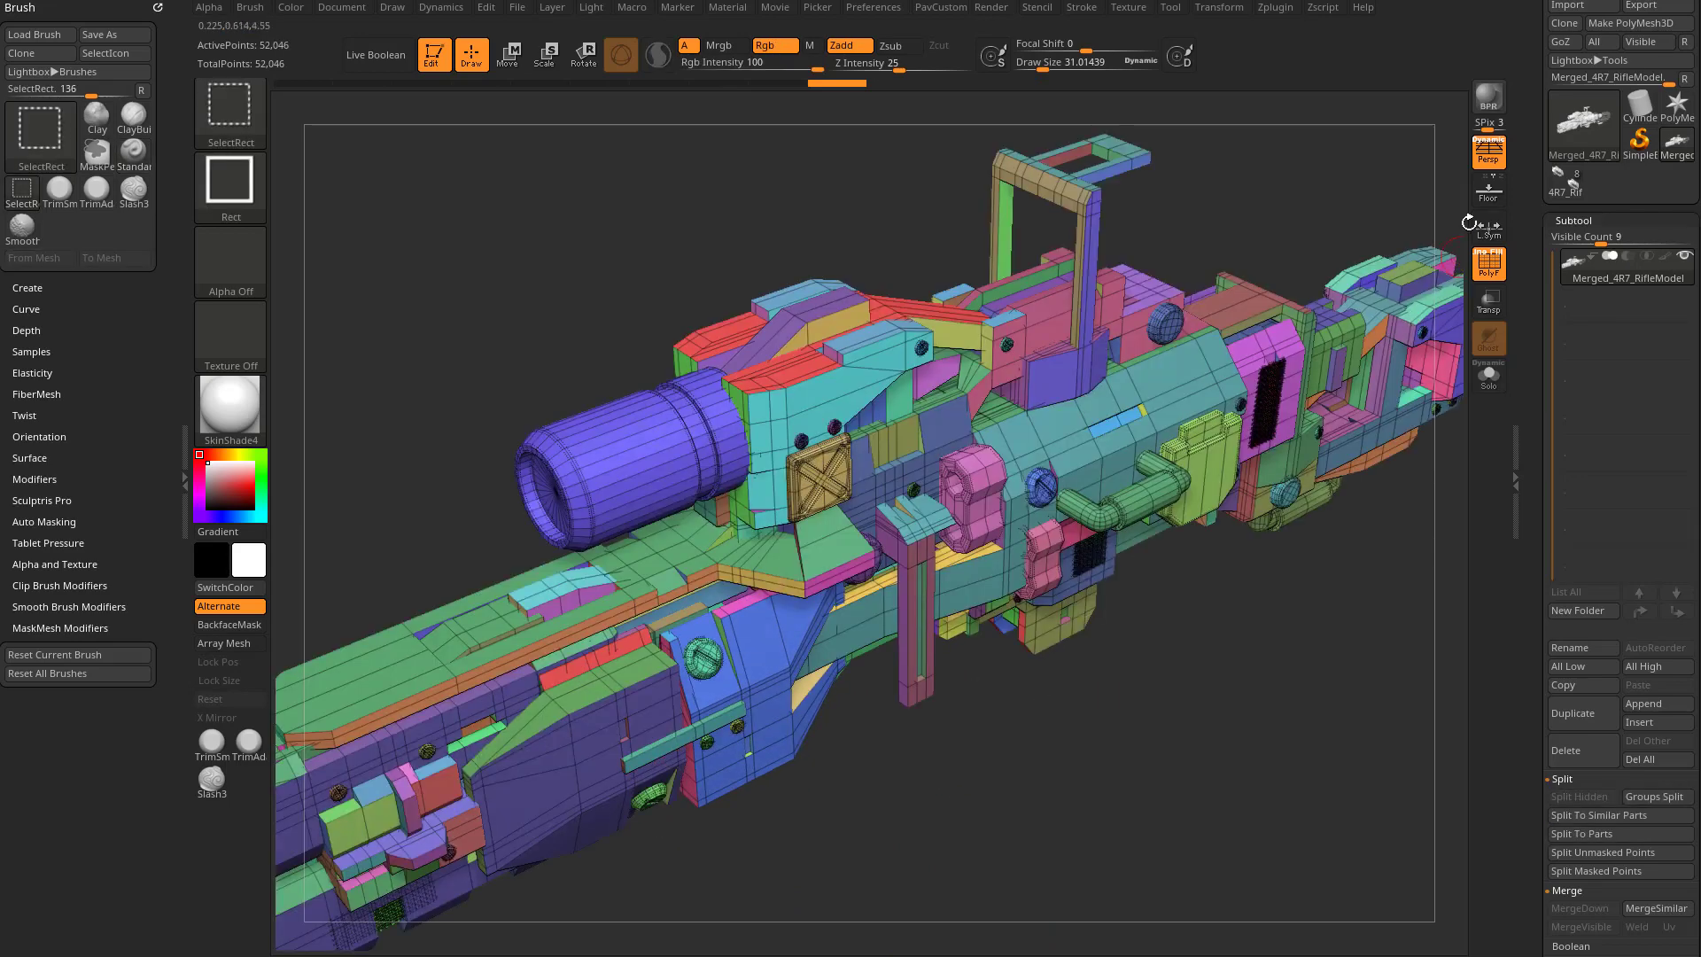
left_click(1488, 154)
mouse_move(1273, 717)
left_mouse_down()
mouse_move(1228, 737)
mouse_move(1232, 415)
mouse_move(1095, 444)
mouse_move(1130, 479)
left_mouse_up()
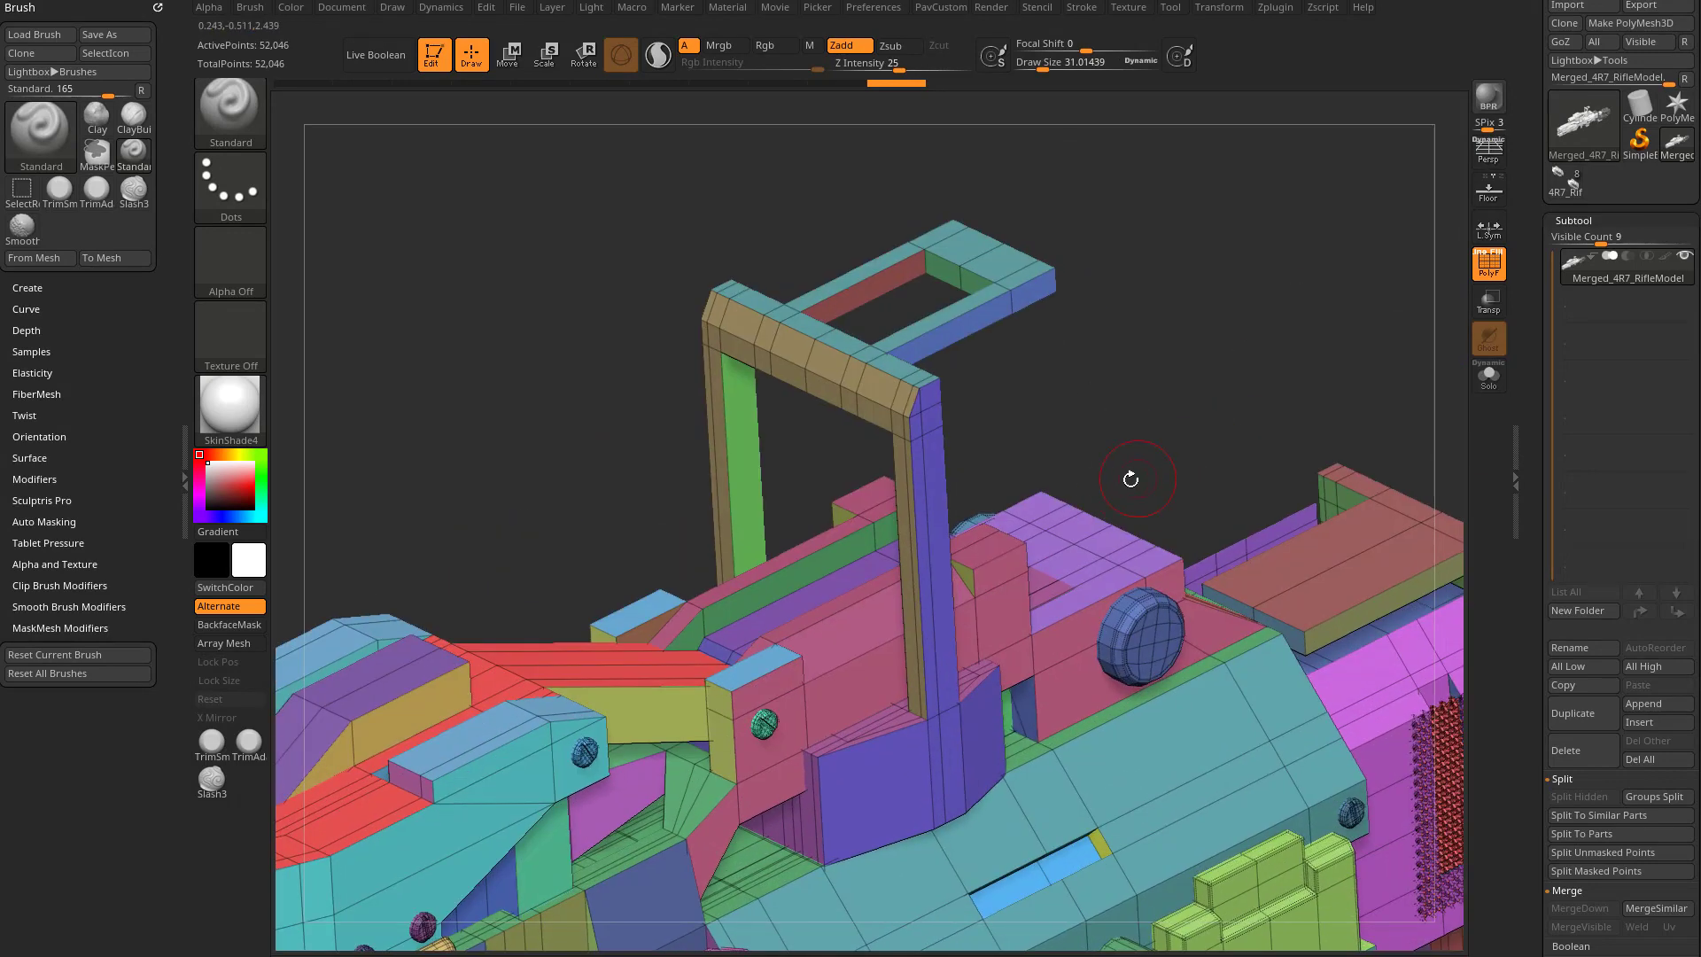
Step: Isolate the purple sight post polygroup, expand visibility to all connected geometry, and show the whole rifle again
left_click(923, 419, "ctrl+shift")
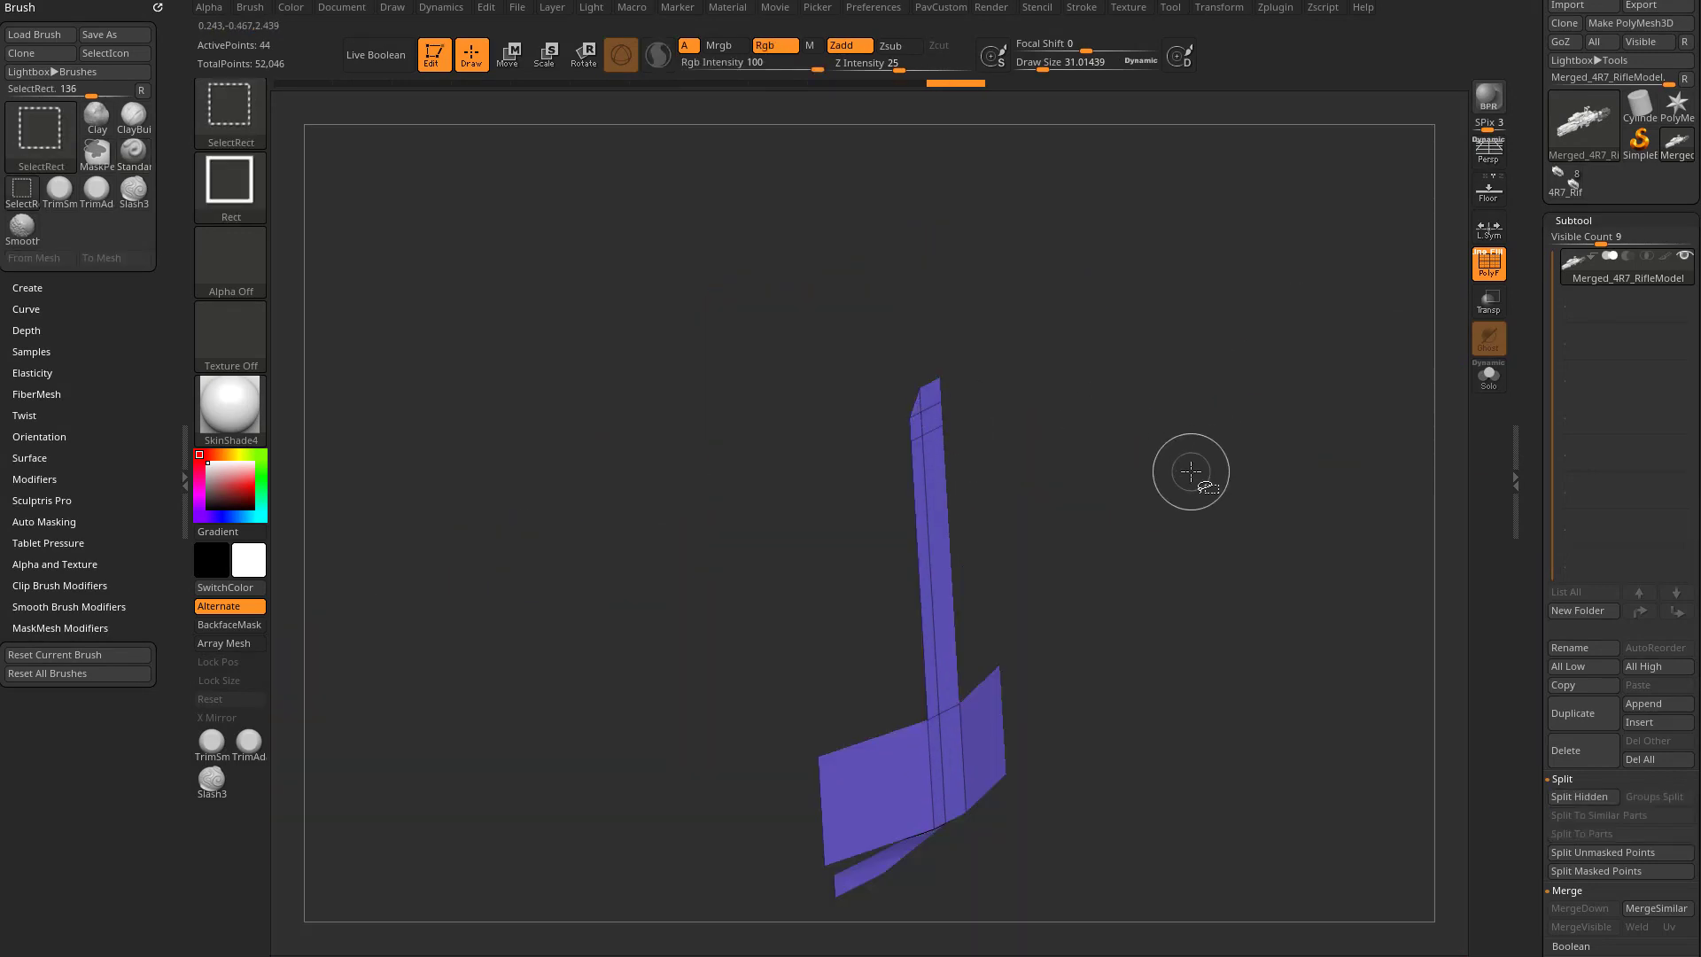
left_click(1105, 430, "ctrl+shift")
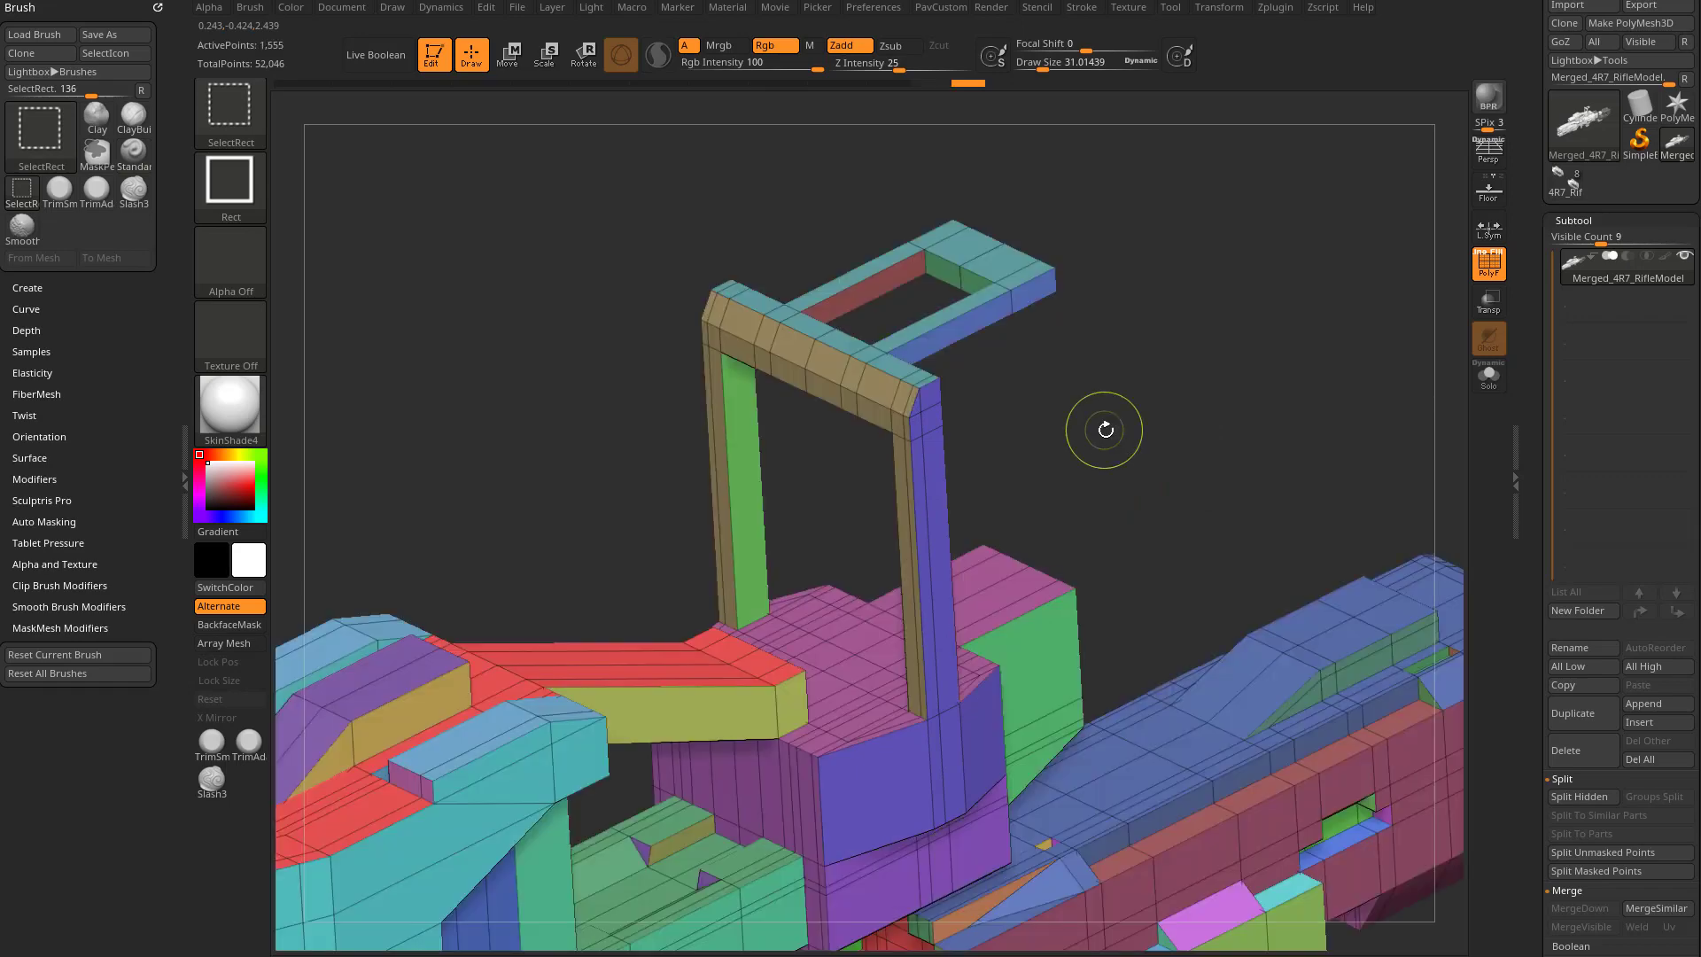
mouse_move(1200, 418)
left_mouse_down()
mouse_move(1093, 304)
mouse_move(1162, 450)
mouse_move(1061, 516)
mouse_move(1089, 433)
left_mouse_up()
Step: Isolate the purple sight post polygroup once more, view it from another angle, and restore full visibility
left_click(863, 414, "ctrl+shift")
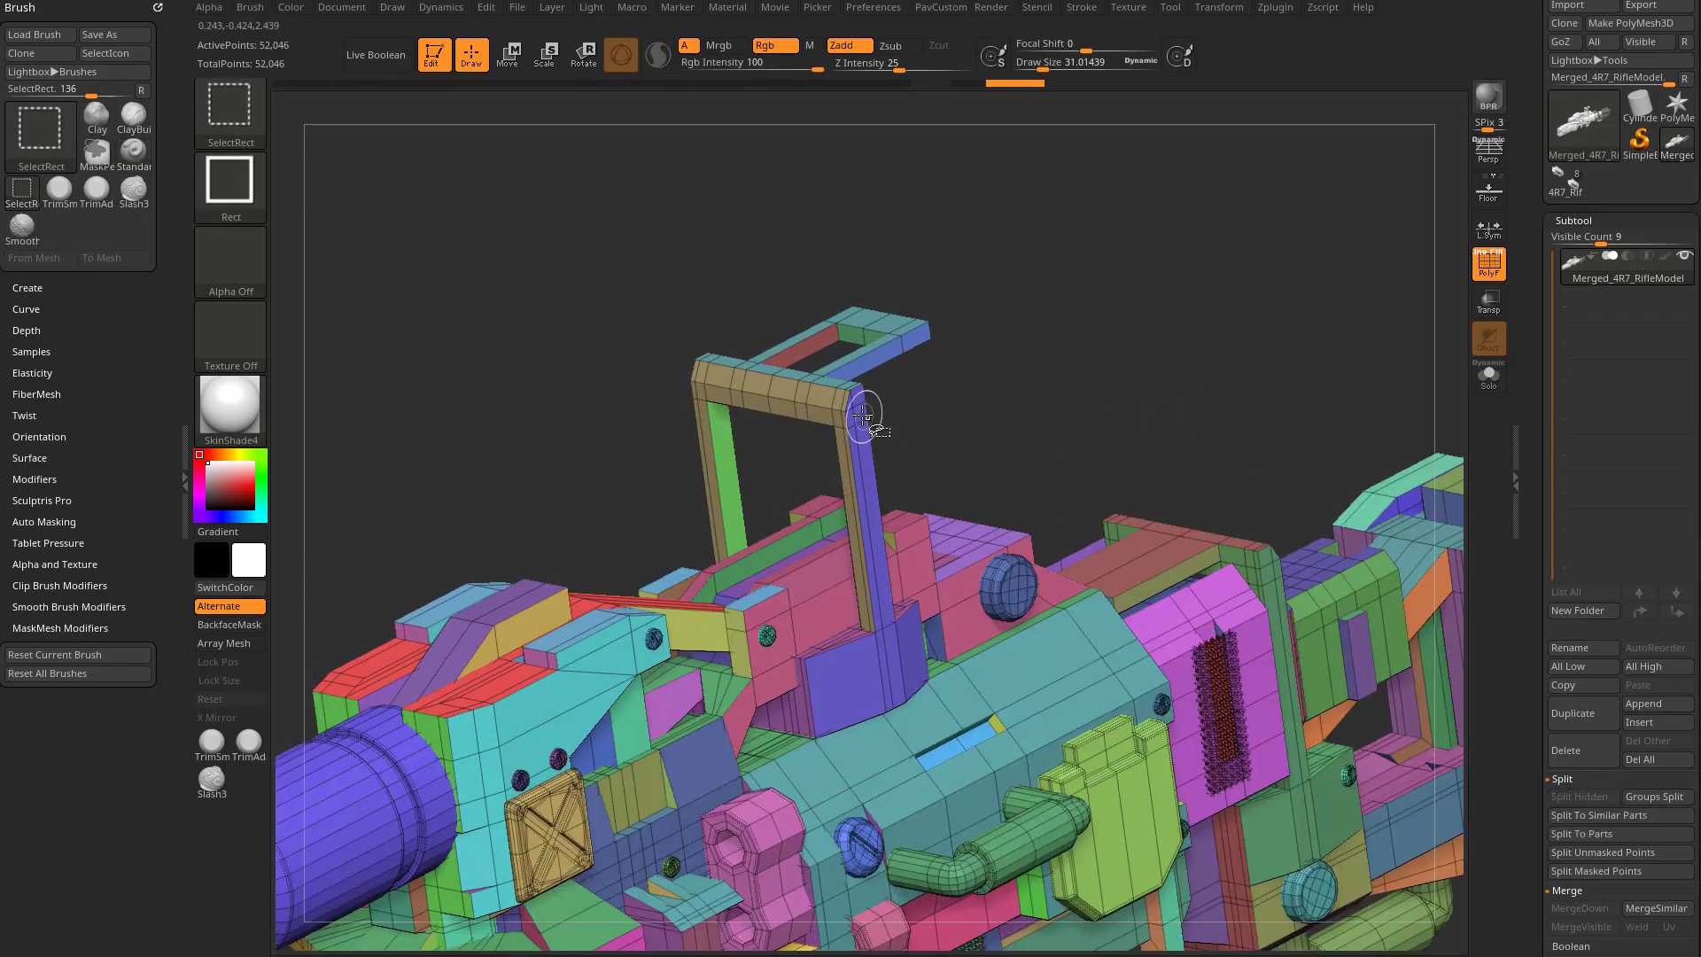
left_click(864, 413, "ctrl+shift")
mouse_move(995, 383)
left_mouse_down()
mouse_move(1025, 410)
mouse_move(883, 385)
mouse_move(1048, 479)
mouse_move(1170, 501)
left_mouse_up()
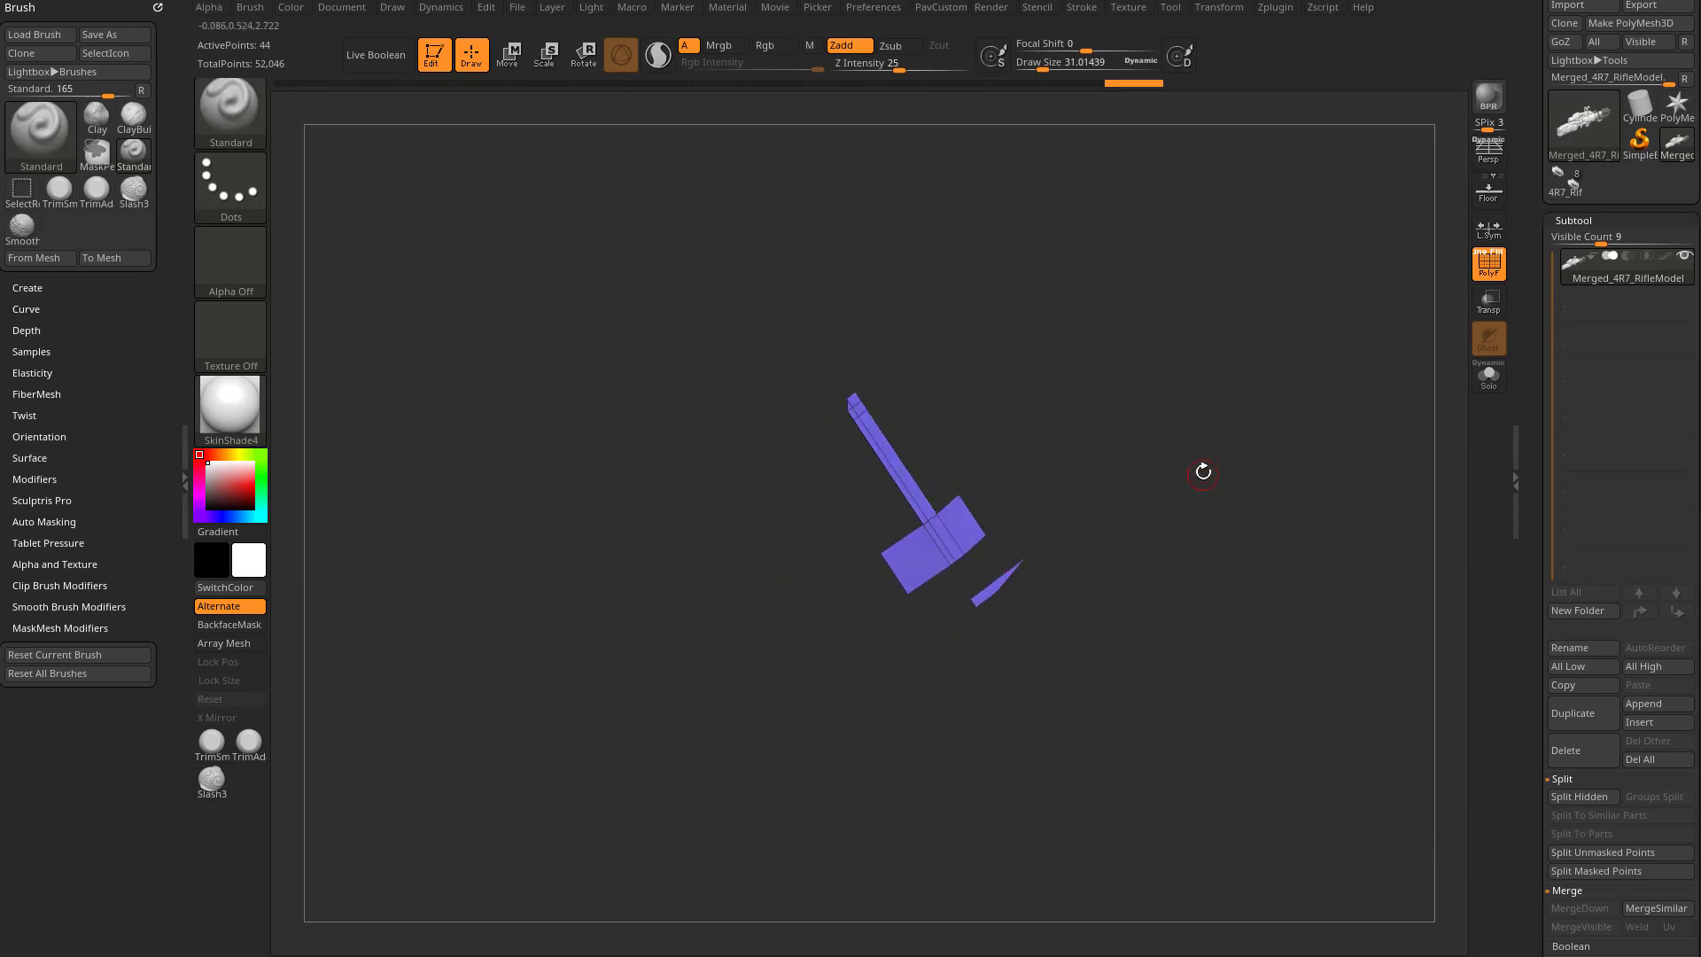
left_click(1195, 468, "ctrl+shift")
Step: Isolate a few polygons at the sight frame's outer corner and grow visibility to all connected geometry
right_click_drag(1082, 549, 1048, 266)
left_click(1052, 248, "ctrl+shift")
mouse_move(972, 309)
right_mouse_down()
mouse_move(1044, 288)
mouse_move(1234, 322)
mouse_move(1173, 425)
right_mouse_up()
left_click_drag(1081, 323, 979, 425, "ctrl+shift")
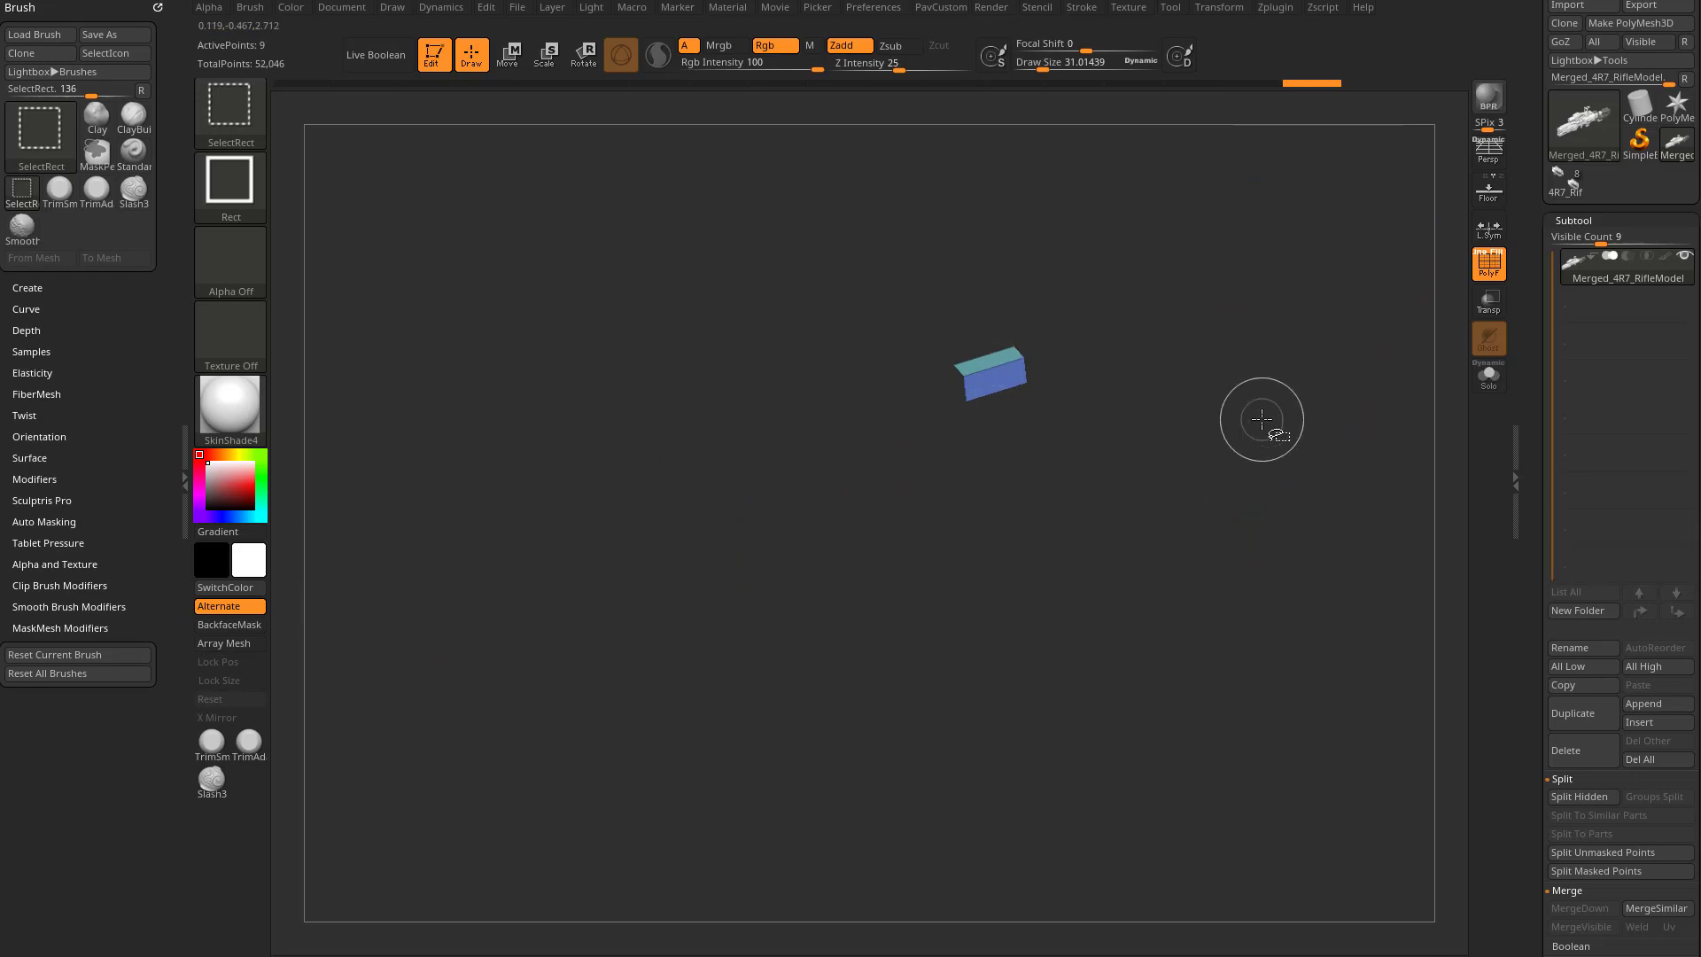
key("ctrl+shift+a")
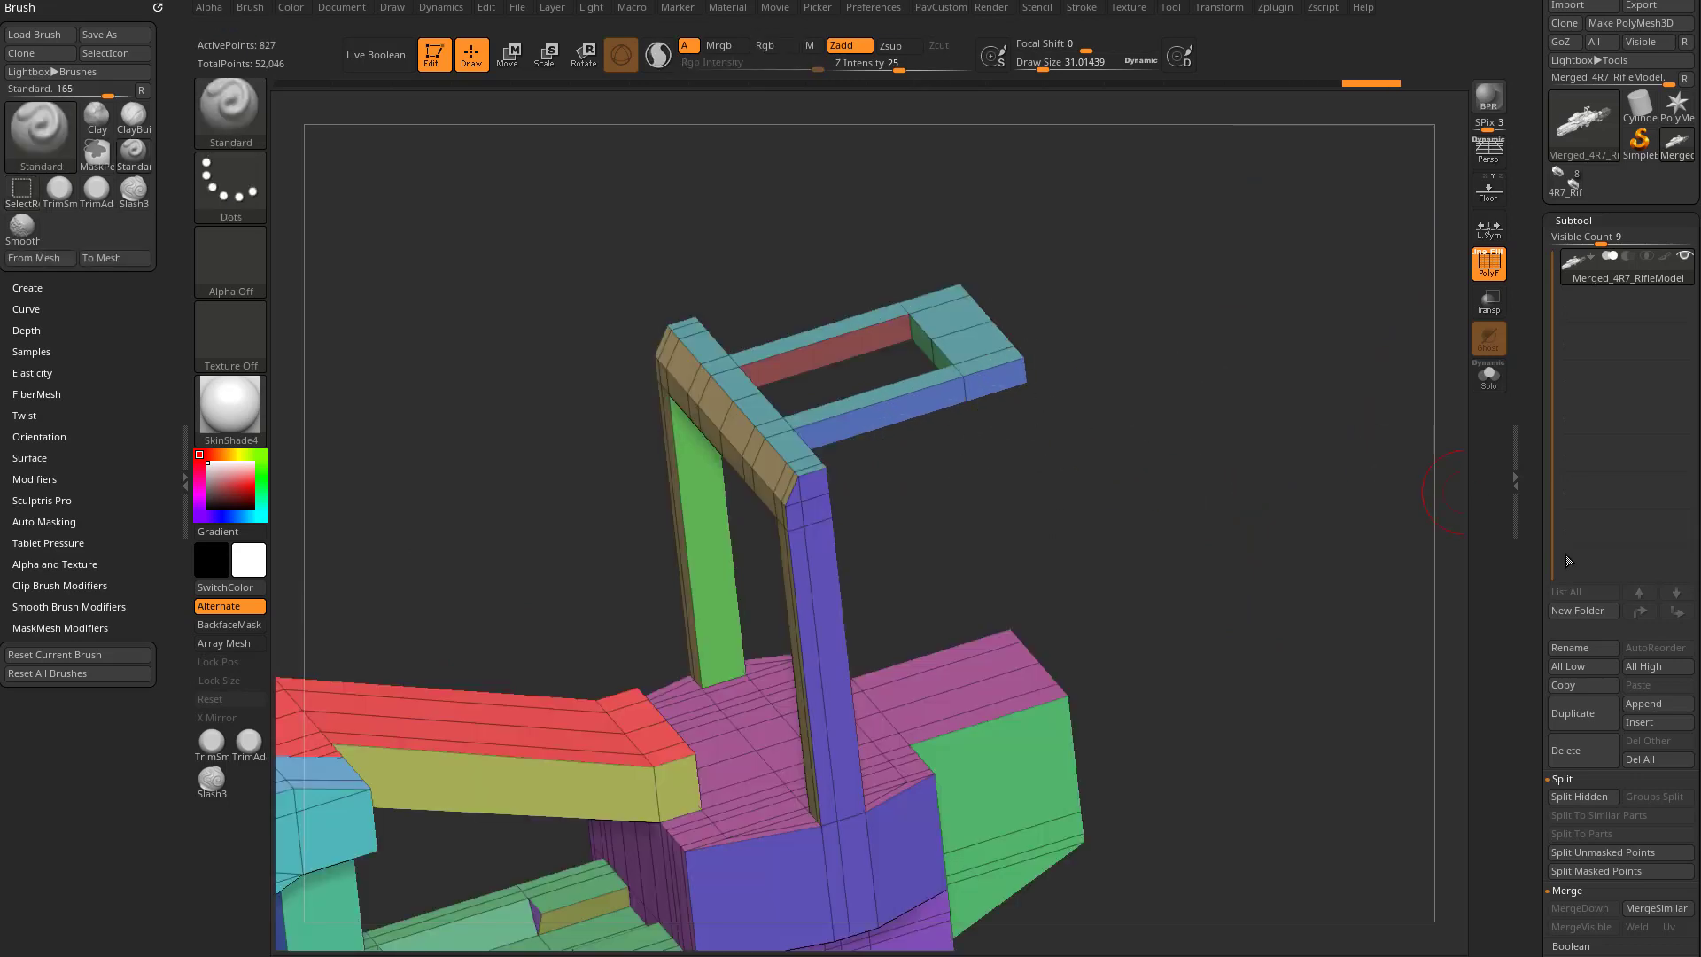
Step: Open the tool's Visibility settings, look up the Grow To Polygroups option, and show the whole rifle
scroll(1533, 611, "down", 10)
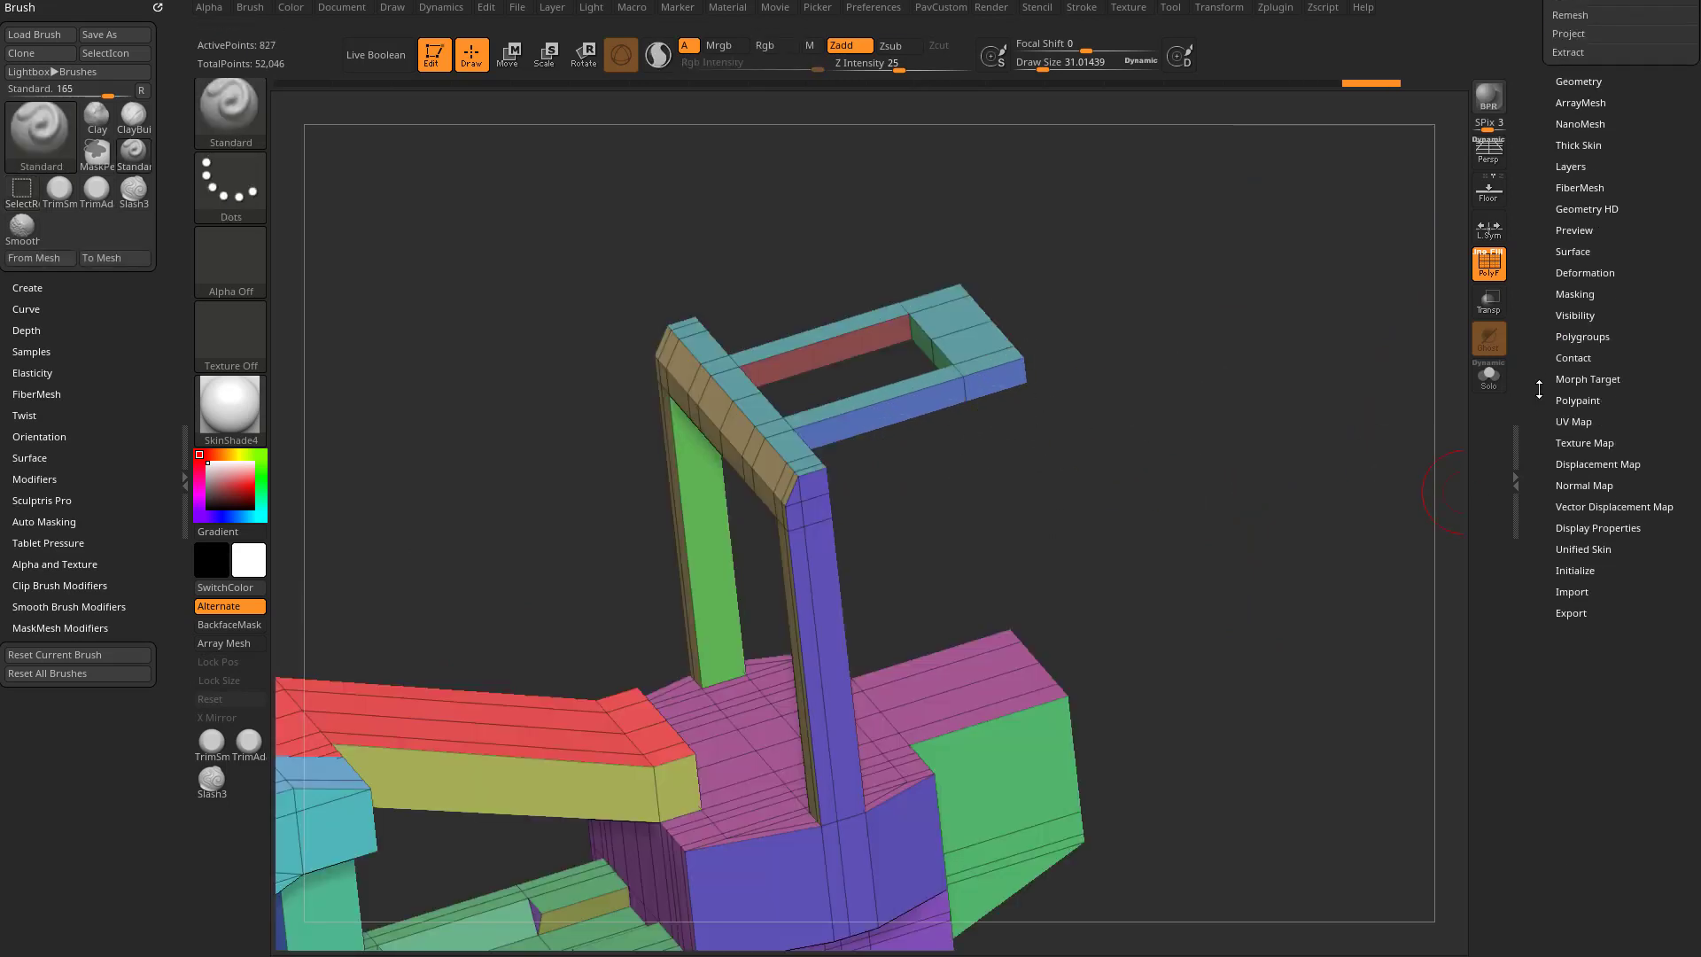
left_click(1575, 321)
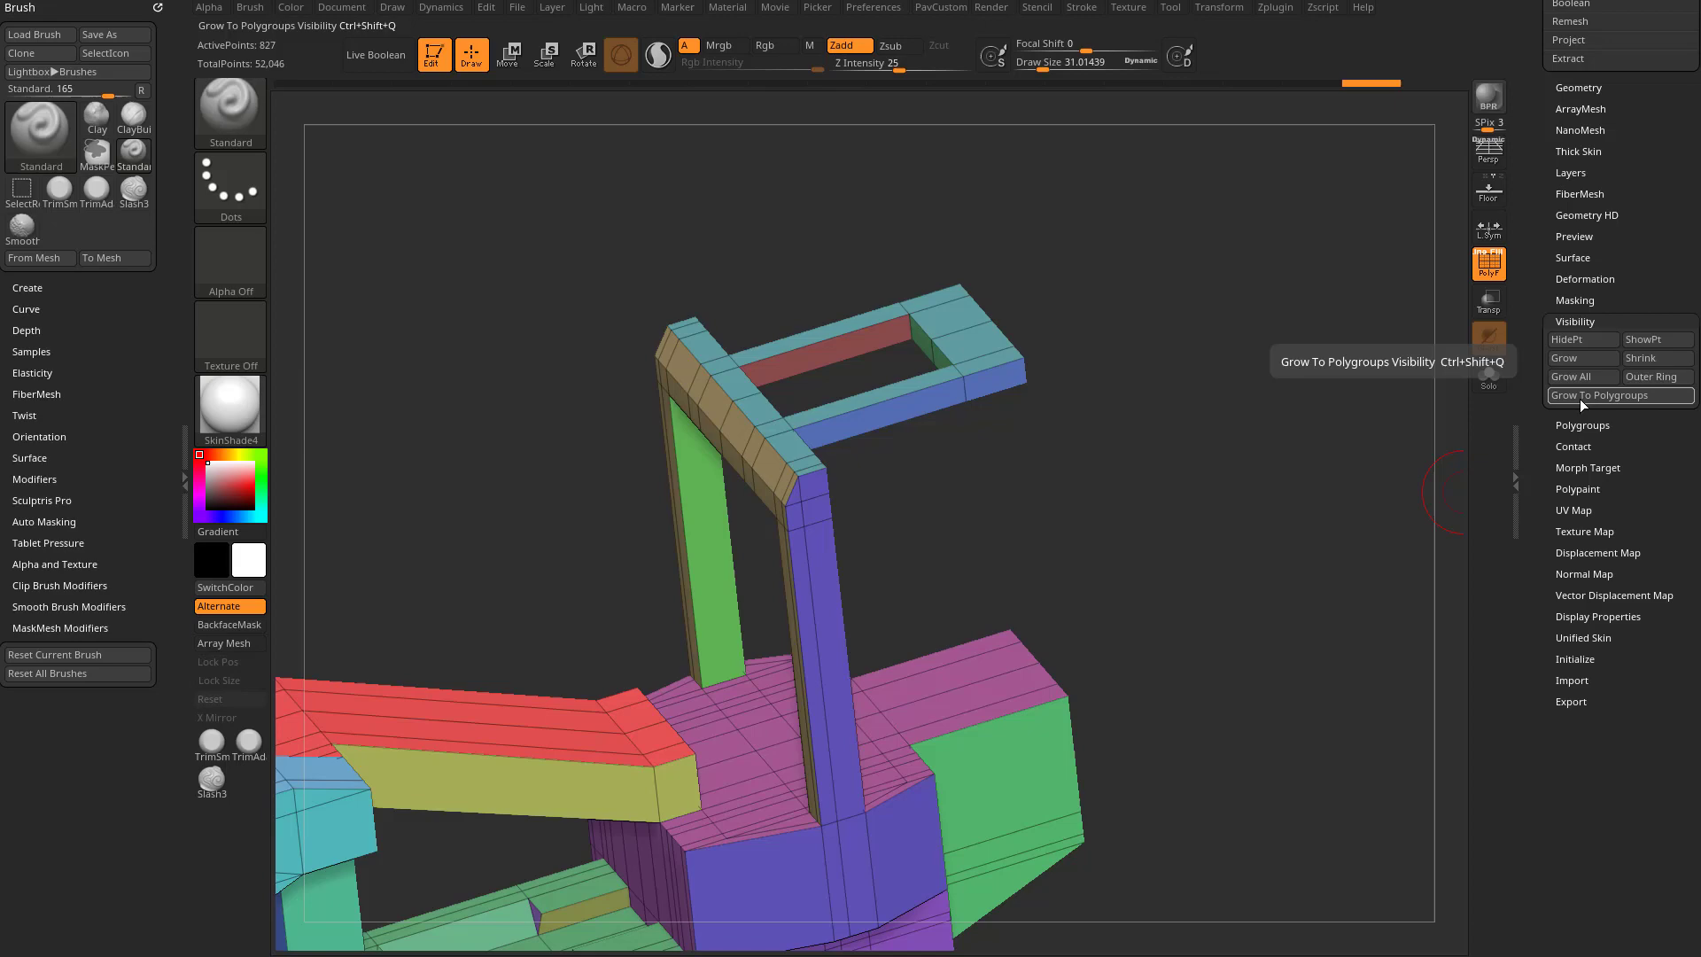
left_click(1219, 354, "ctrl+shift")
right_click_drag(1277, 349, 1188, 393, "ctrl")
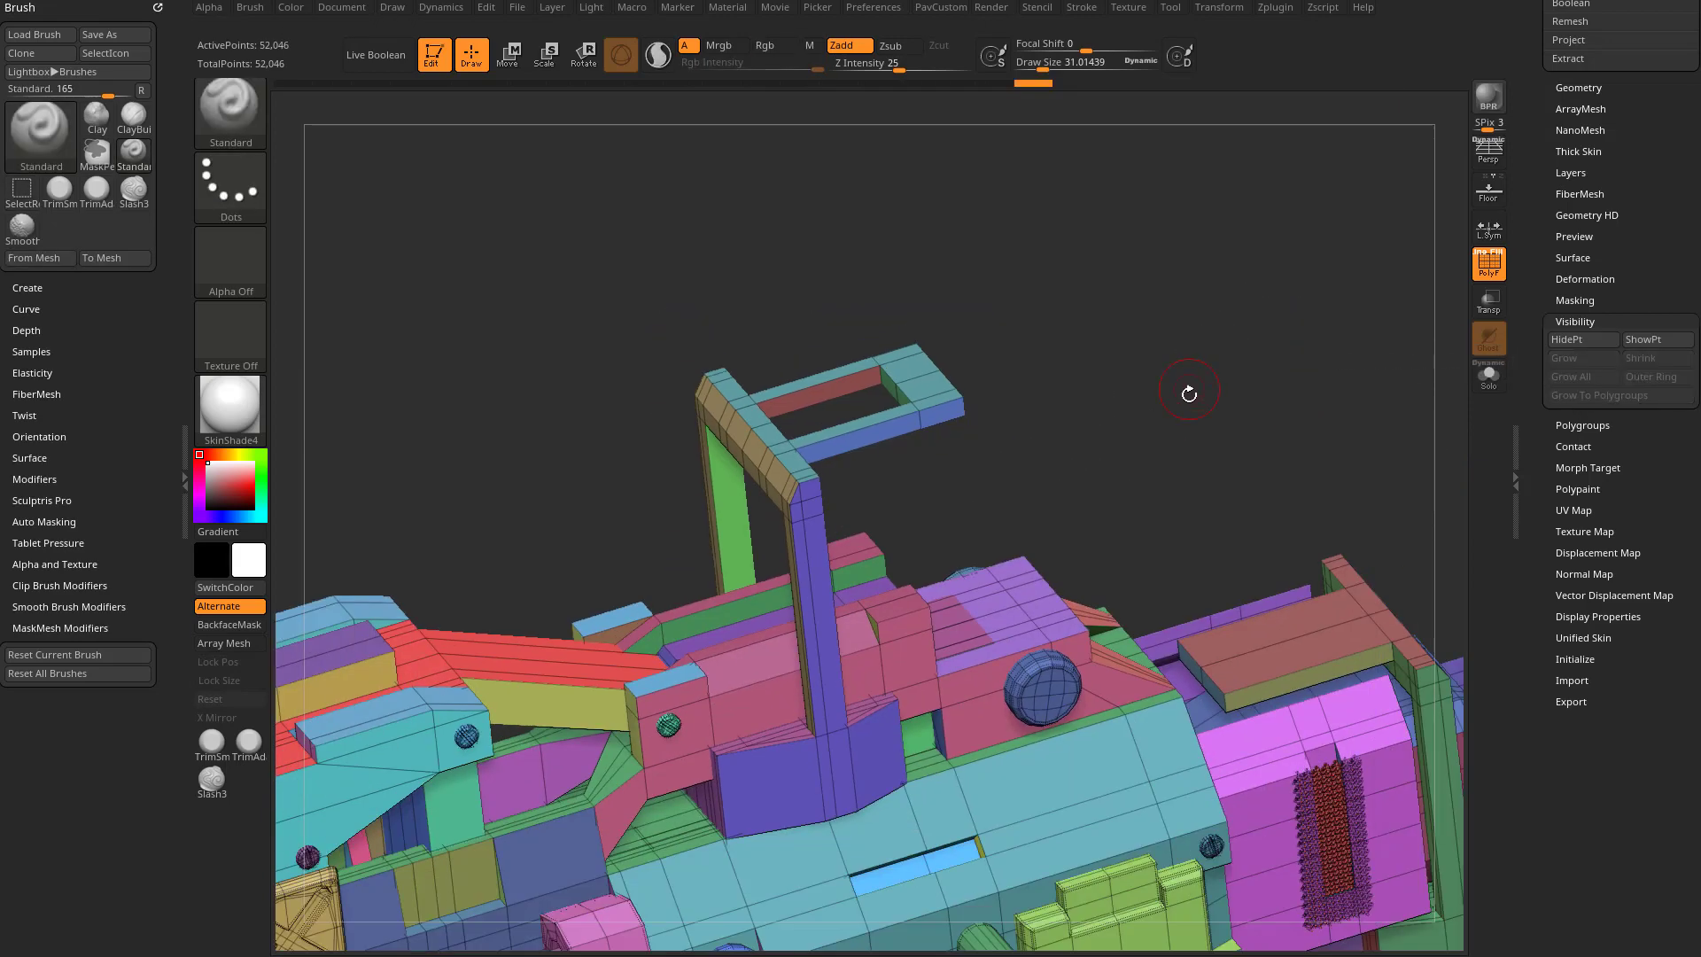
Step: Isolate one blue polygon on the sight frame's side, grow visibility to its full polygroup, and restore the whole rifle
mouse_move(1189, 391)
left_mouse_down()
mouse_move(1294, 338)
mouse_move(1291, 368)
mouse_move(1111, 279)
mouse_move(1031, 341)
left_mouse_up()
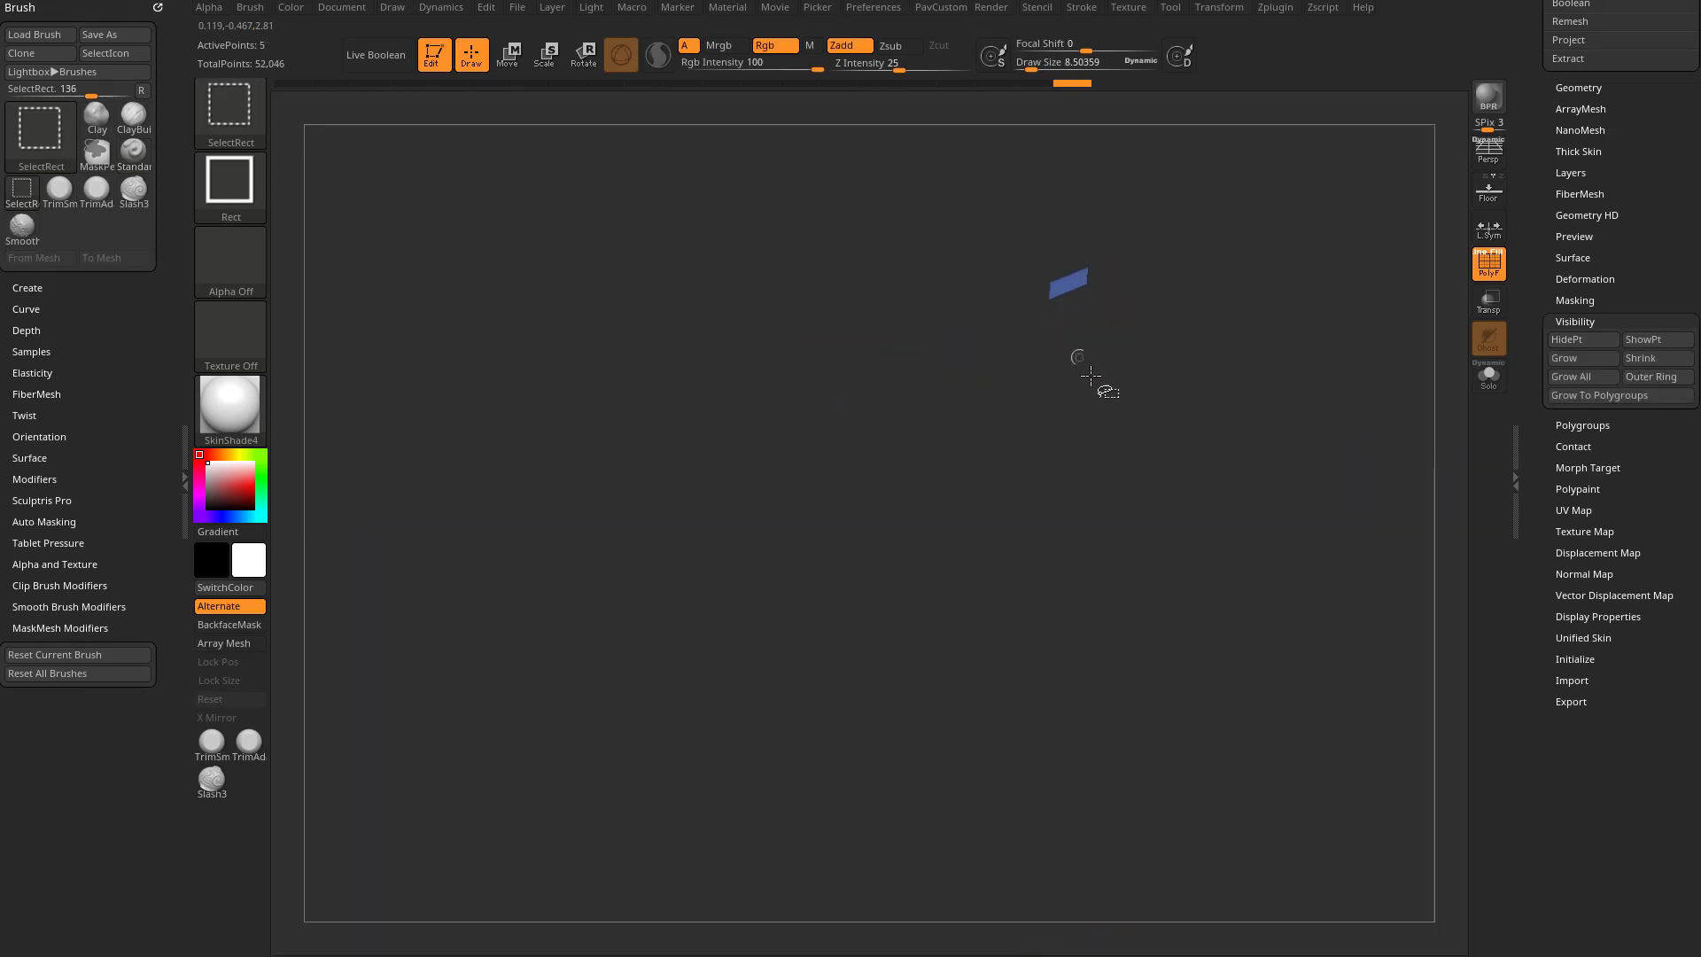
left_click(1234, 362, "ctrl+shift")
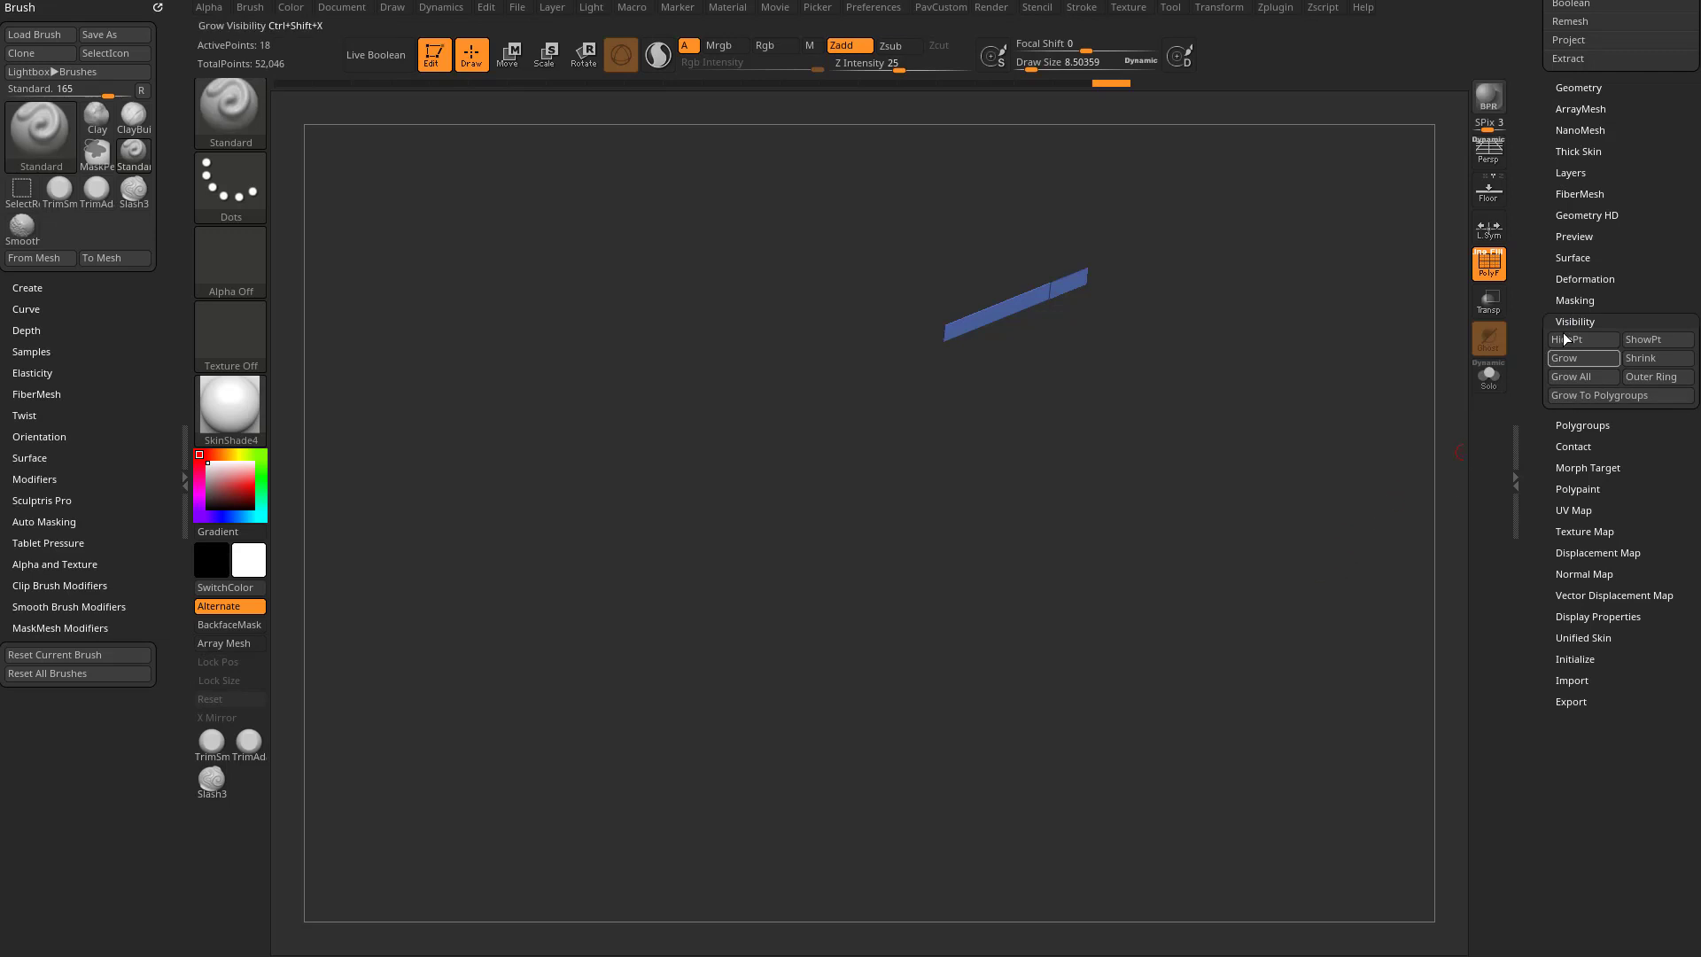
left_click_drag(940, 341, 996, 380)
key("ctrl+shift")
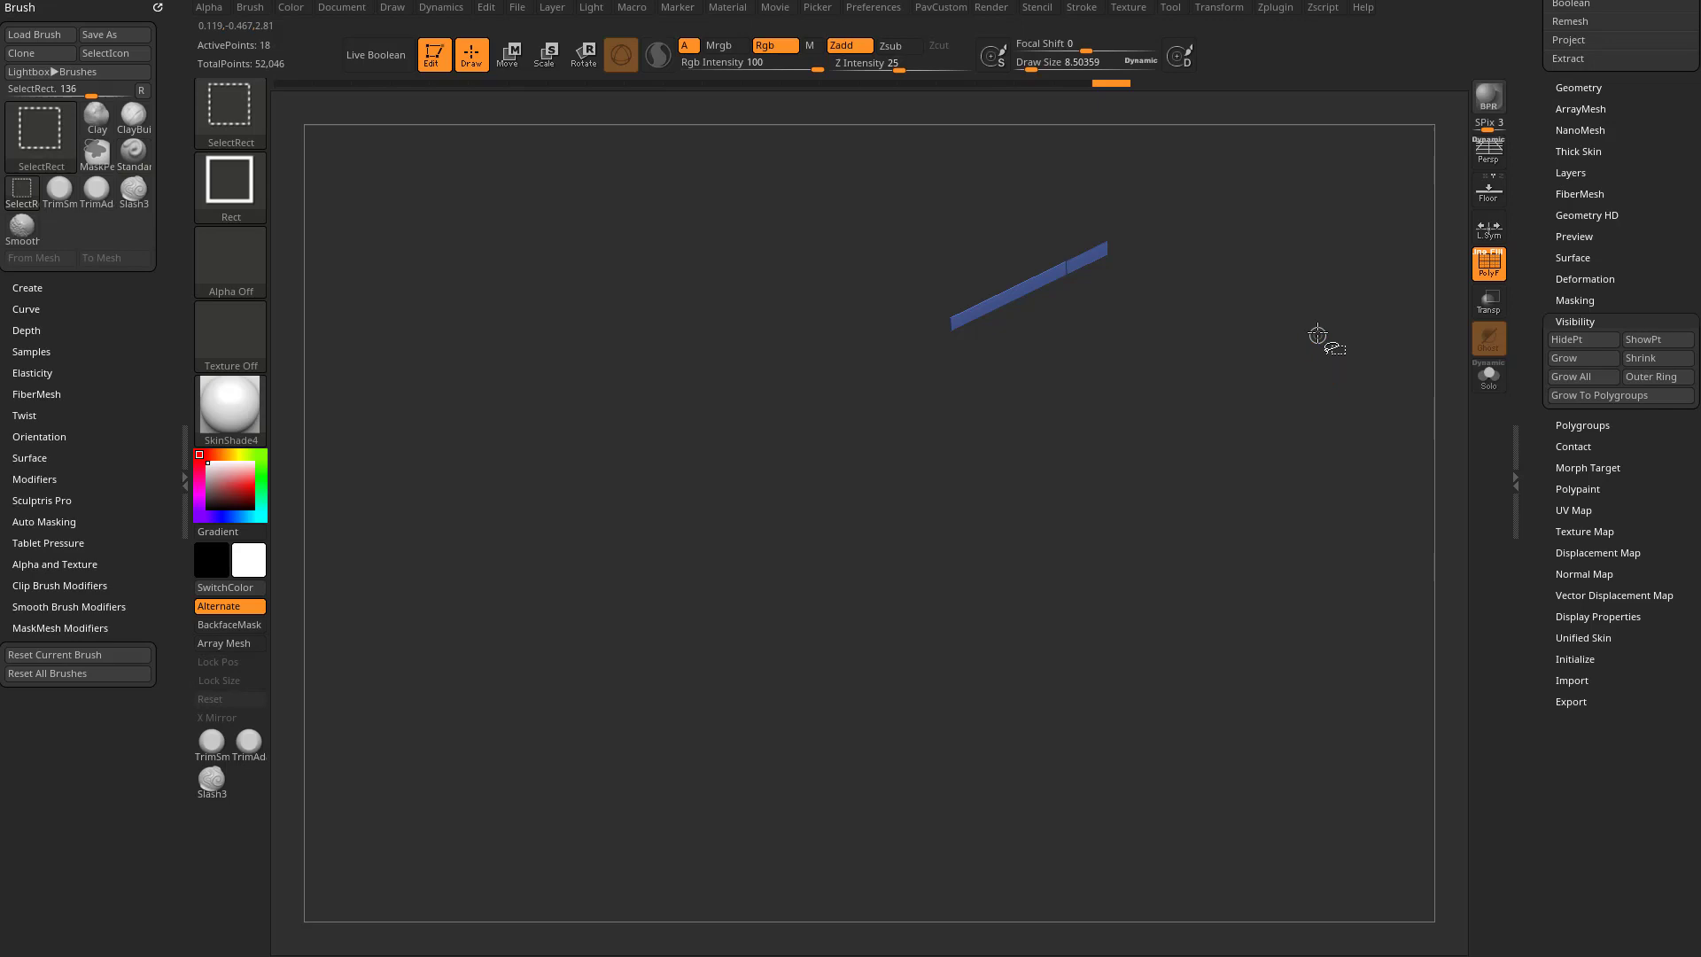
left_click(1324, 303, "ctrl+shift")
left_click_drag(1264, 266, 1118, 224)
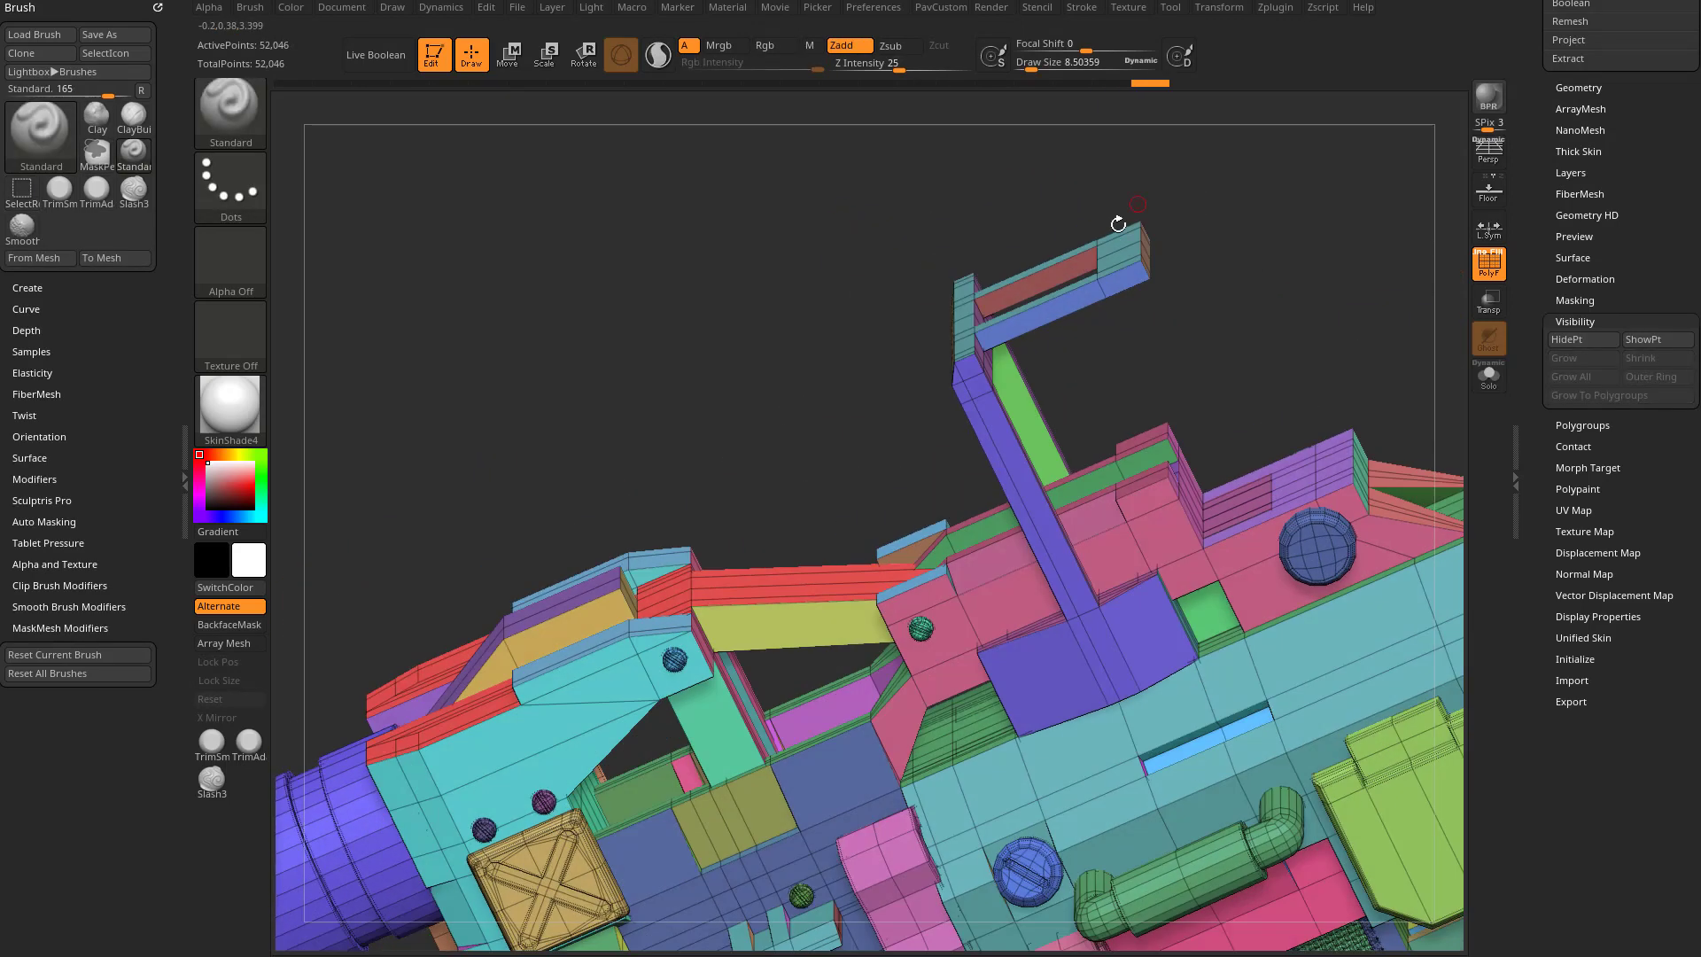
Step: Isolate adjoining teal and blue polygons on the sight frame, grow visibility to their polygroups, inspect the scattered pieces, and restore the rifle
mouse_move(1265, 245)
left_mouse_down()
mouse_move(1208, 361)
mouse_move(1142, 369)
mouse_move(1083, 337)
mouse_move(1196, 333)
mouse_move(1037, 418)
left_mouse_up()
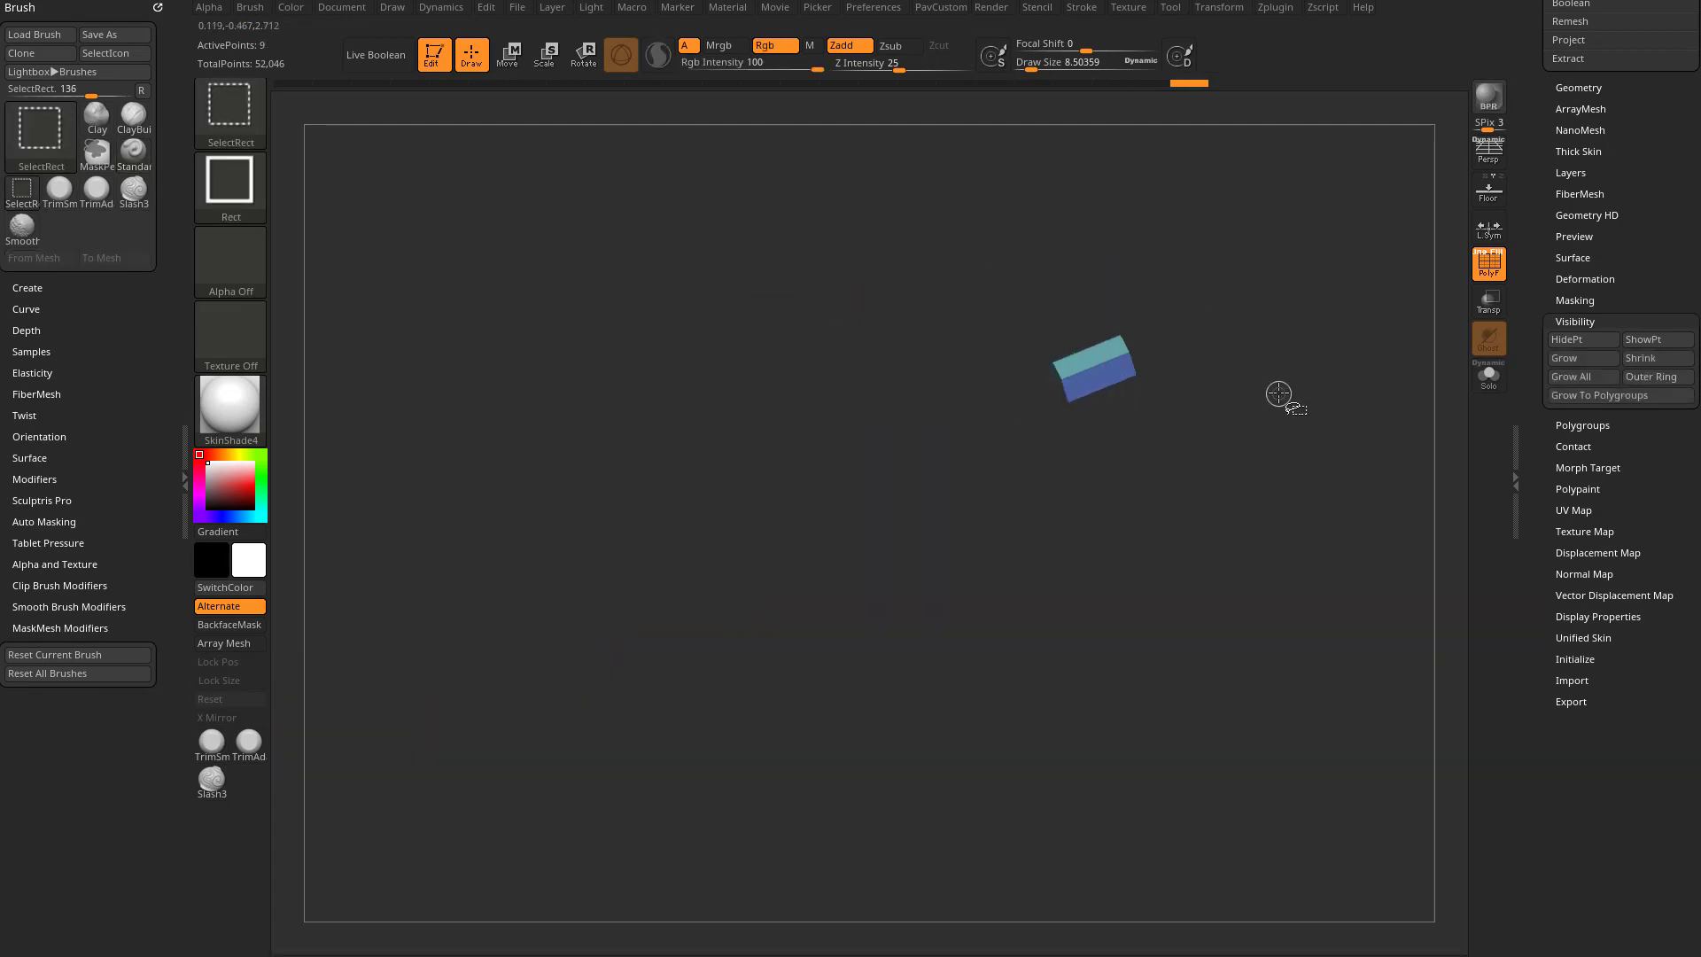
mouse_move(1264, 365)
left_mouse_down("ctrl+shift")
mouse_move(1093, 428)
mouse_move(1069, 338)
mouse_move(1142, 391)
mouse_move(1034, 406)
left_mouse_up("ctrl+shift")
left_click_drag(1157, 235, 1180, 404)
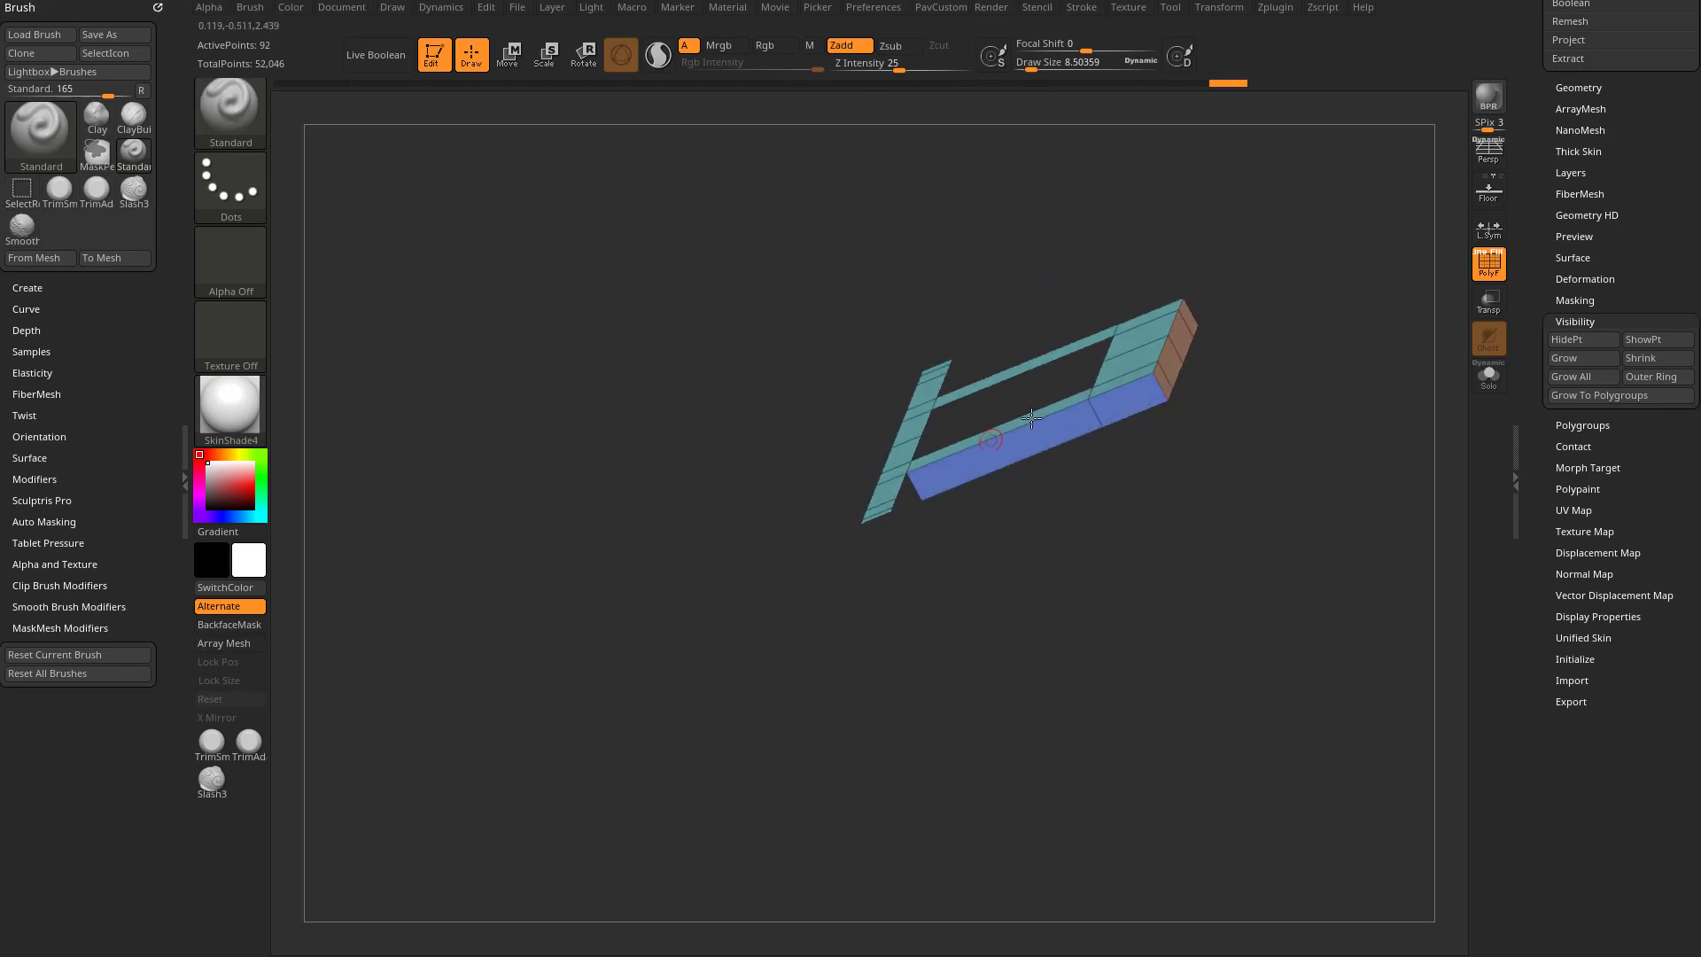
left_click_drag(1318, 519, 1086, 529, "alt")
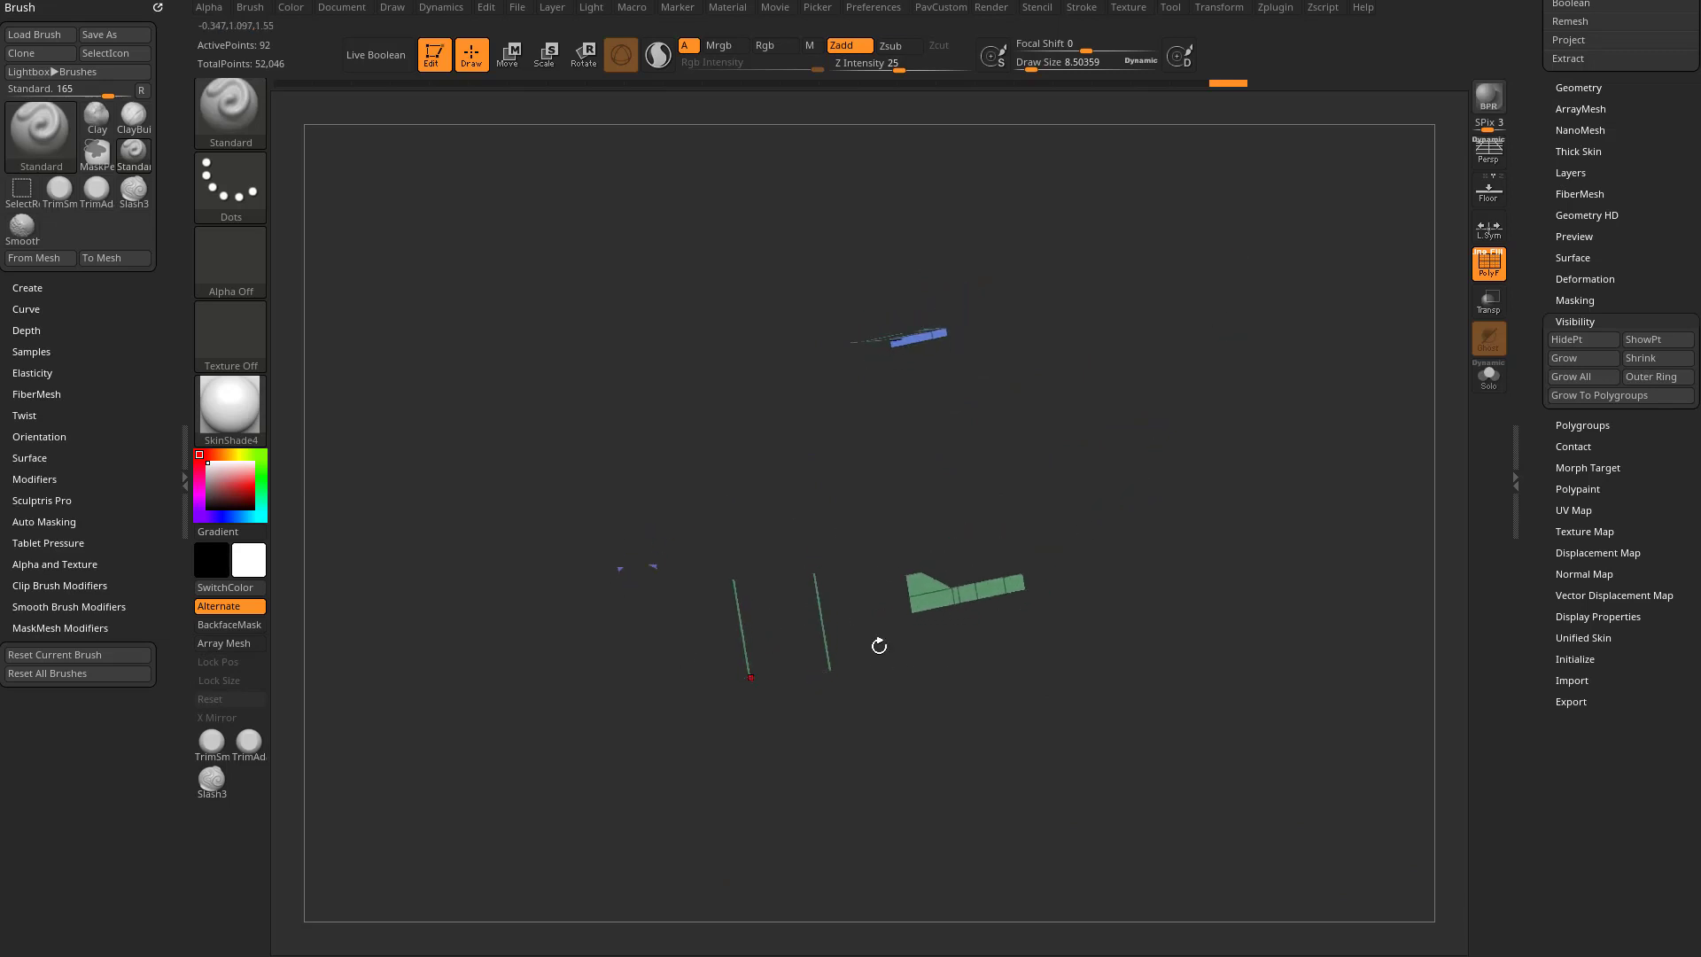
left_click_drag(1184, 555, 1234, 550)
left_click(1258, 543, "ctrl+shift")
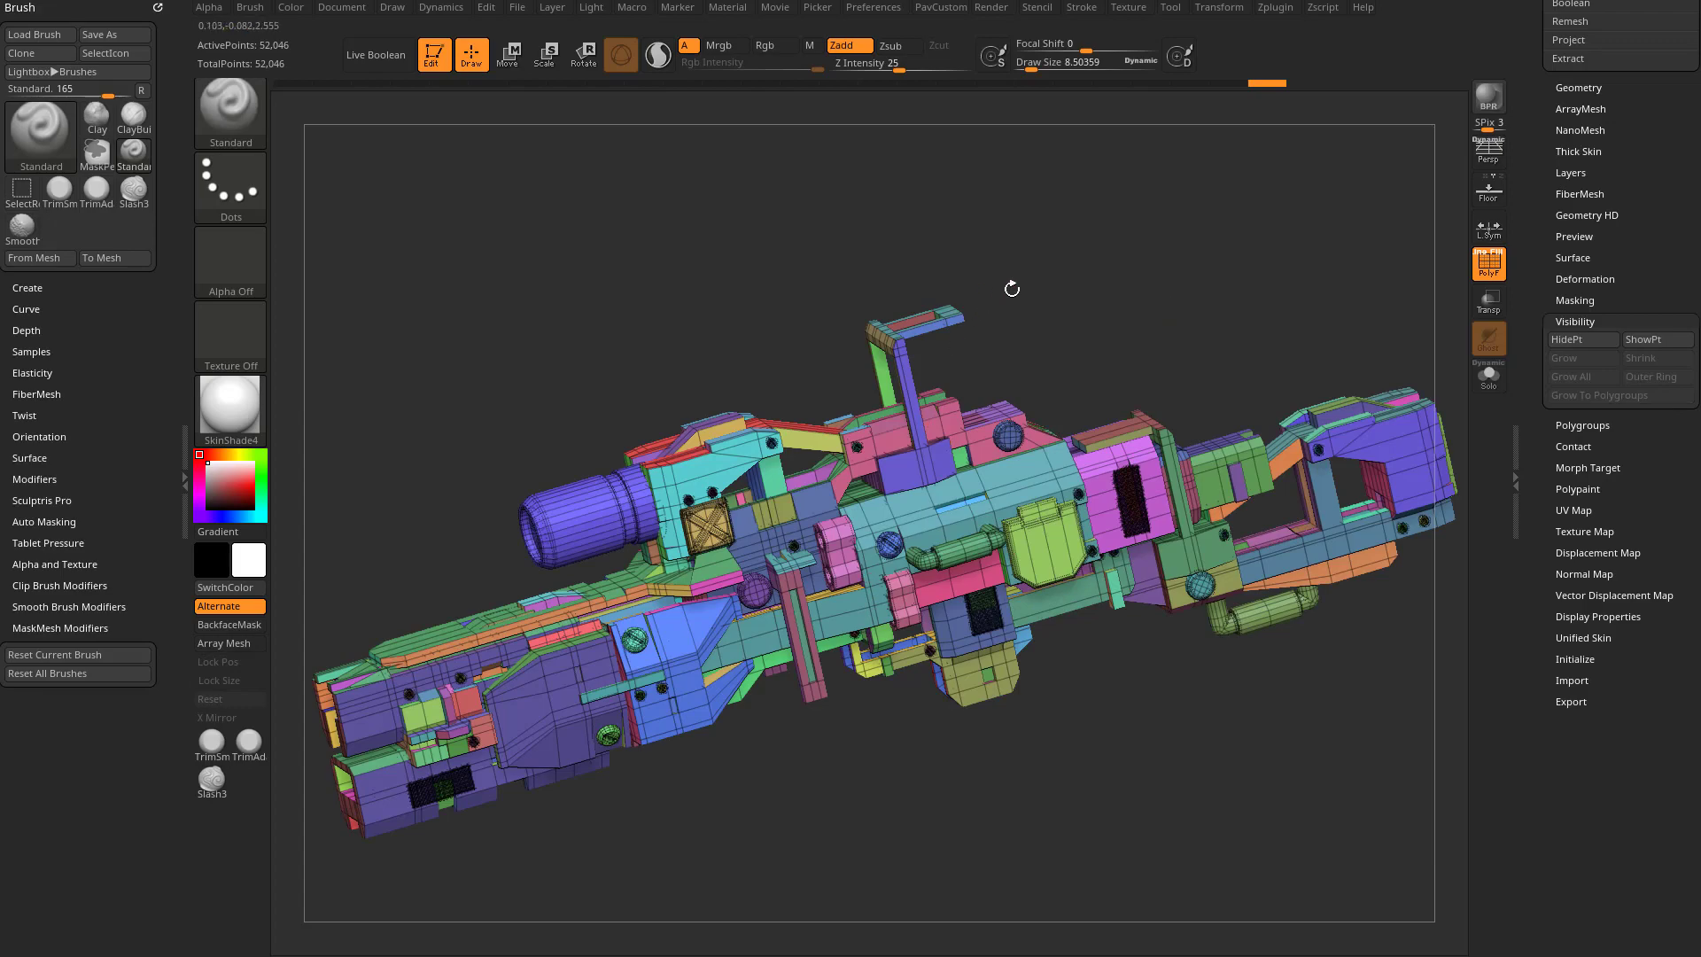
Step: Isolate a few adjoining red and blue polygons at the upper corner of the rifle's rear bracket
left_click_drag(1011, 288, 1214, 237)
left_click_drag(1215, 237, 1085, 298)
mouse_move(1169, 425)
left_mouse_down()
mouse_move(1151, 380)
mouse_move(1178, 402)
left_mouse_up()
mouse_move(1181, 280)
left_mouse_down()
mouse_move(1098, 258)
mouse_move(1232, 494)
left_mouse_up()
left_click(1240, 406, "ctrl+shift")
left_click(1287, 336, "ctrl+shift")
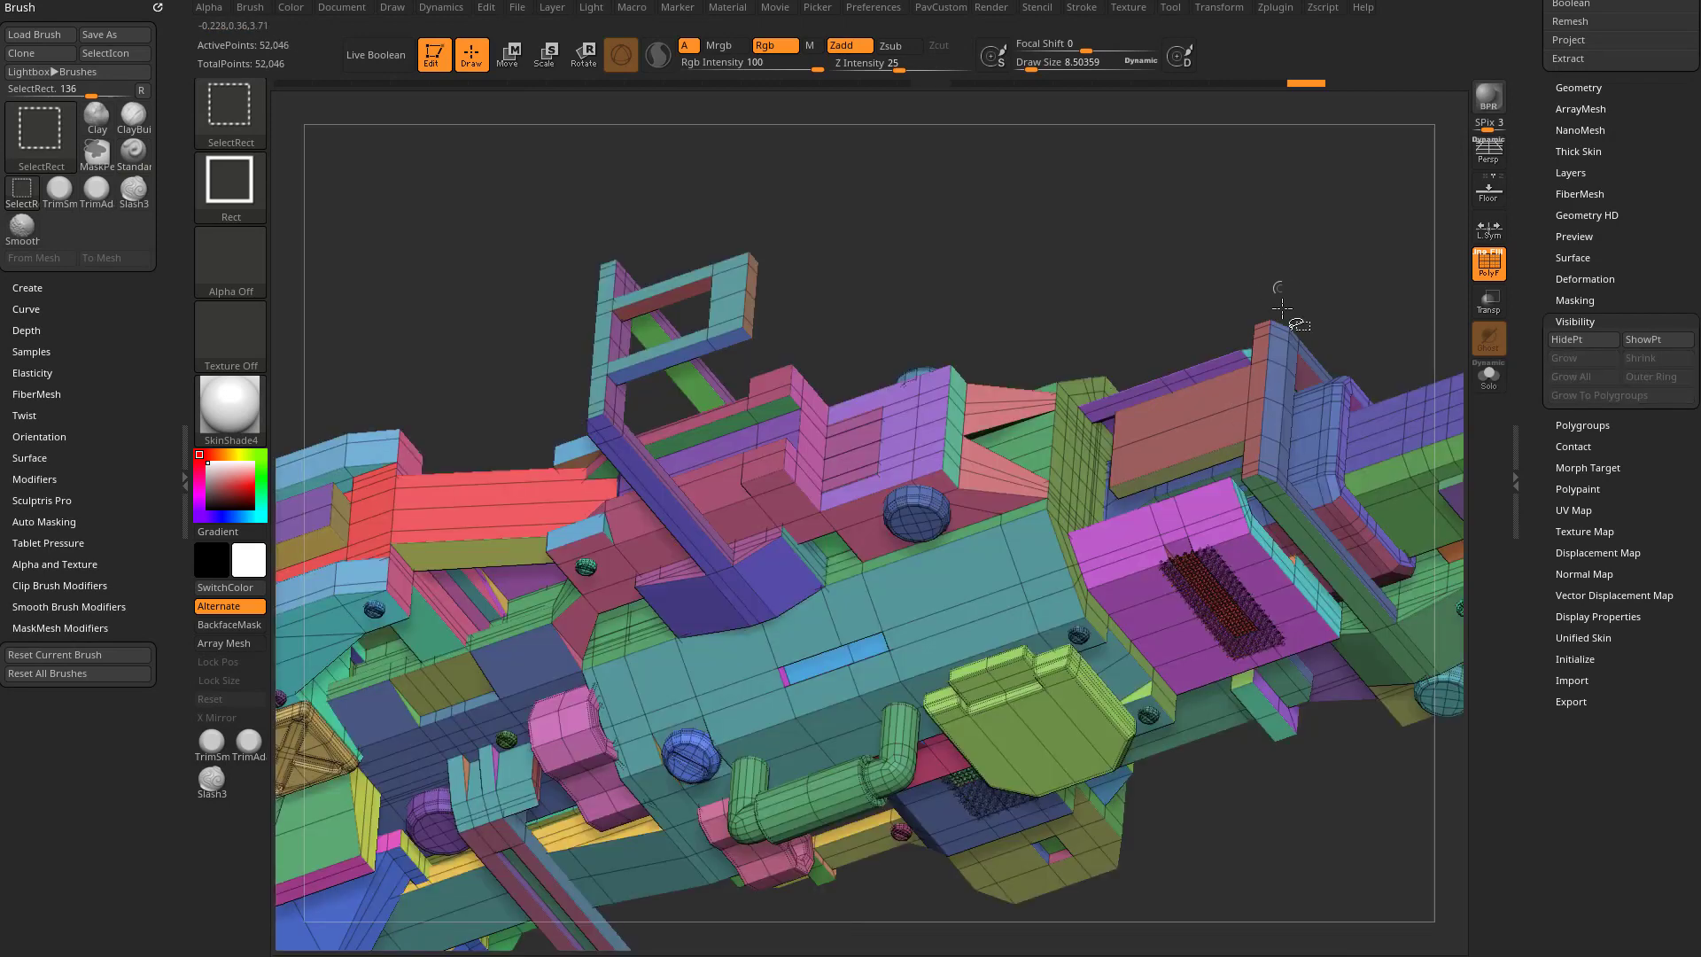
key("ctrl+shift")
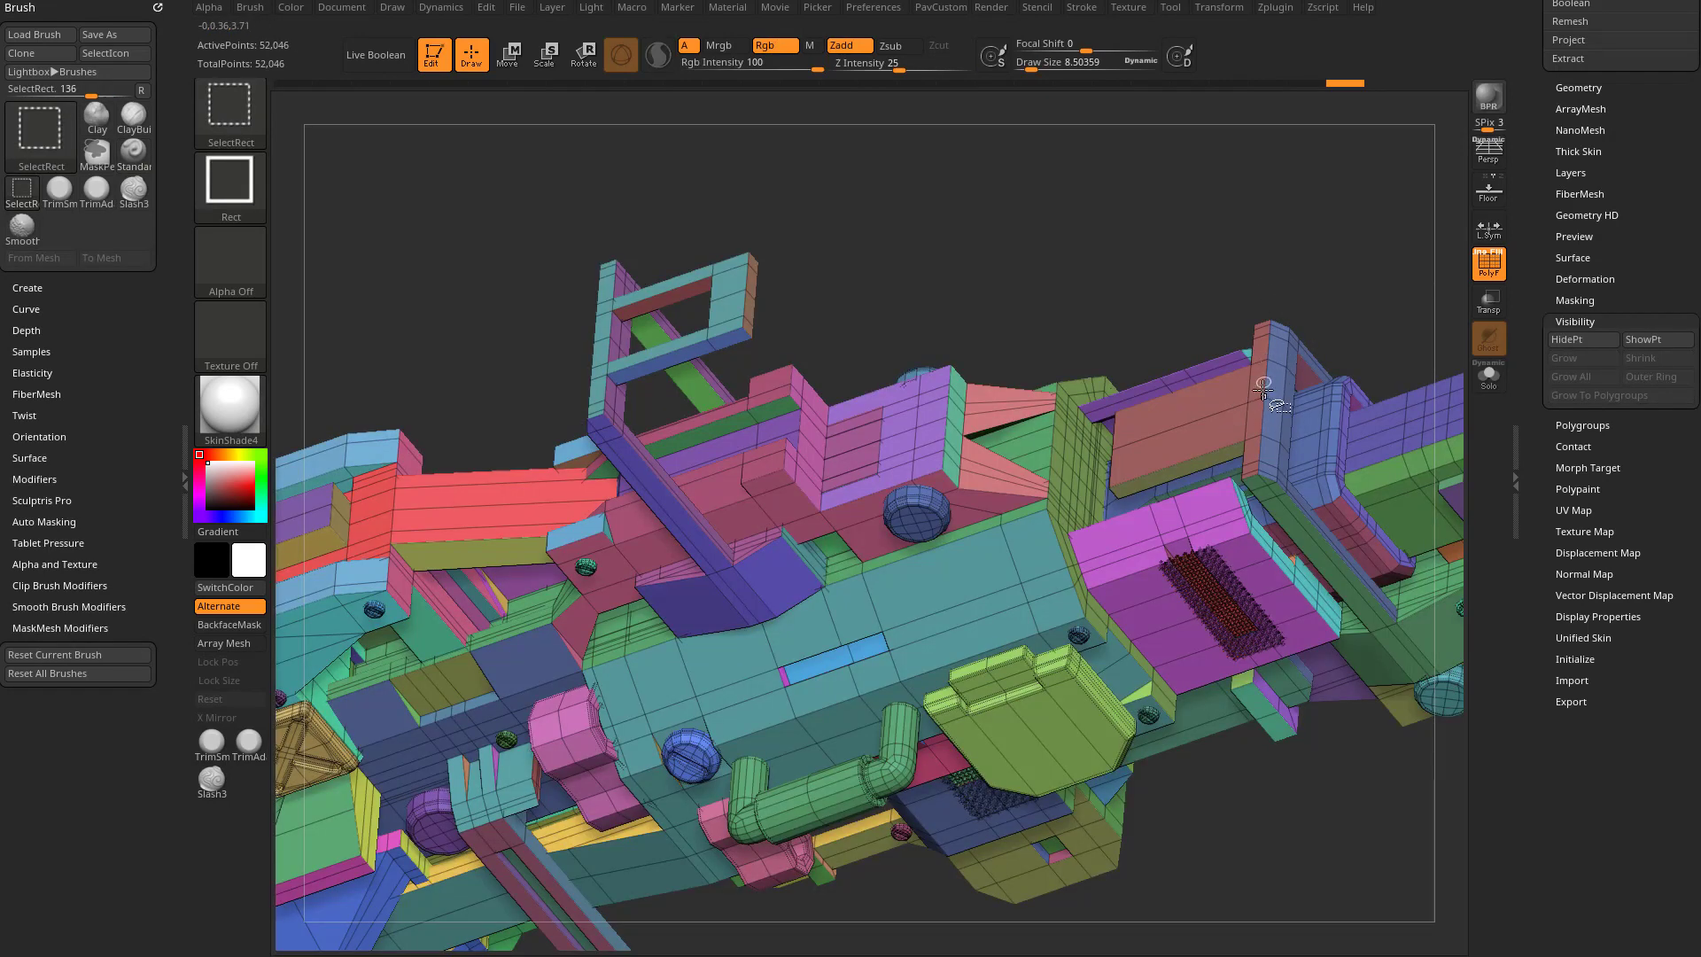
left_click(1265, 400, "ctrl+shift")
left_click_drag(1266, 403, 1271, 302)
left_click(1272, 305, "ctrl+shift")
right_click_drag(1254, 320, 1203, 296, "ctrl")
left_click_drag(1200, 294, 1082, 407, "ctrl+shift")
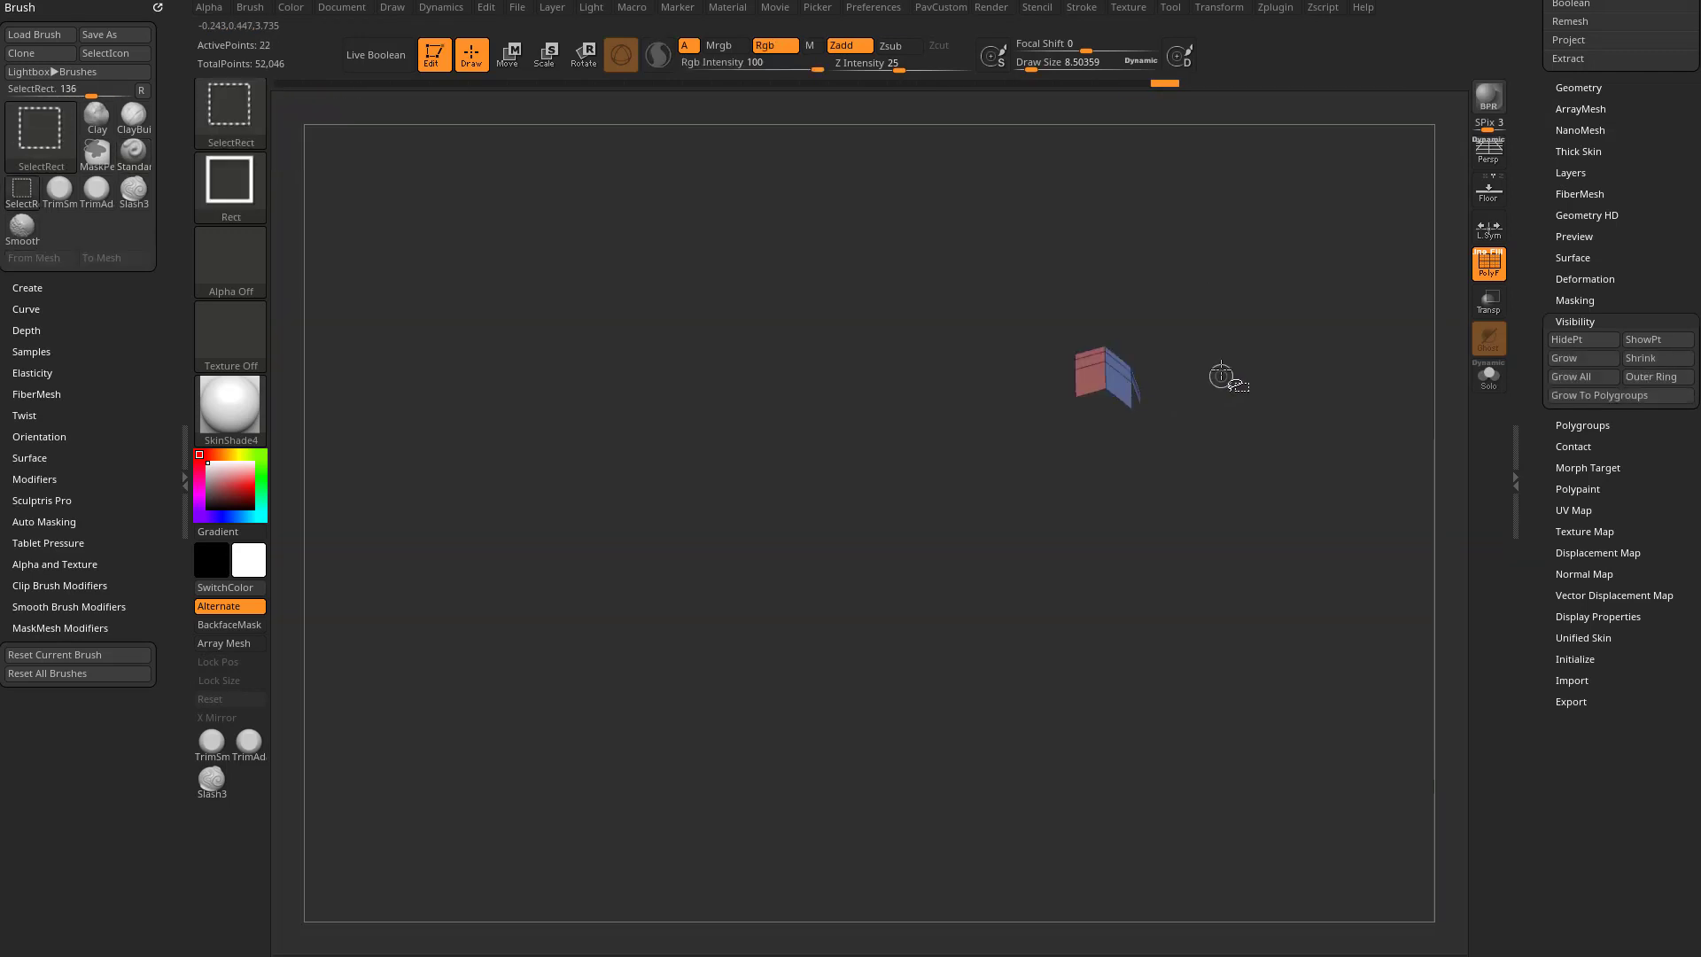
Step: Grow the visible bracket polygons to their full polygroups, inspect the pieces from several angles, and restore the whole rifle
left_click_drag(1222, 376, 1290, 372)
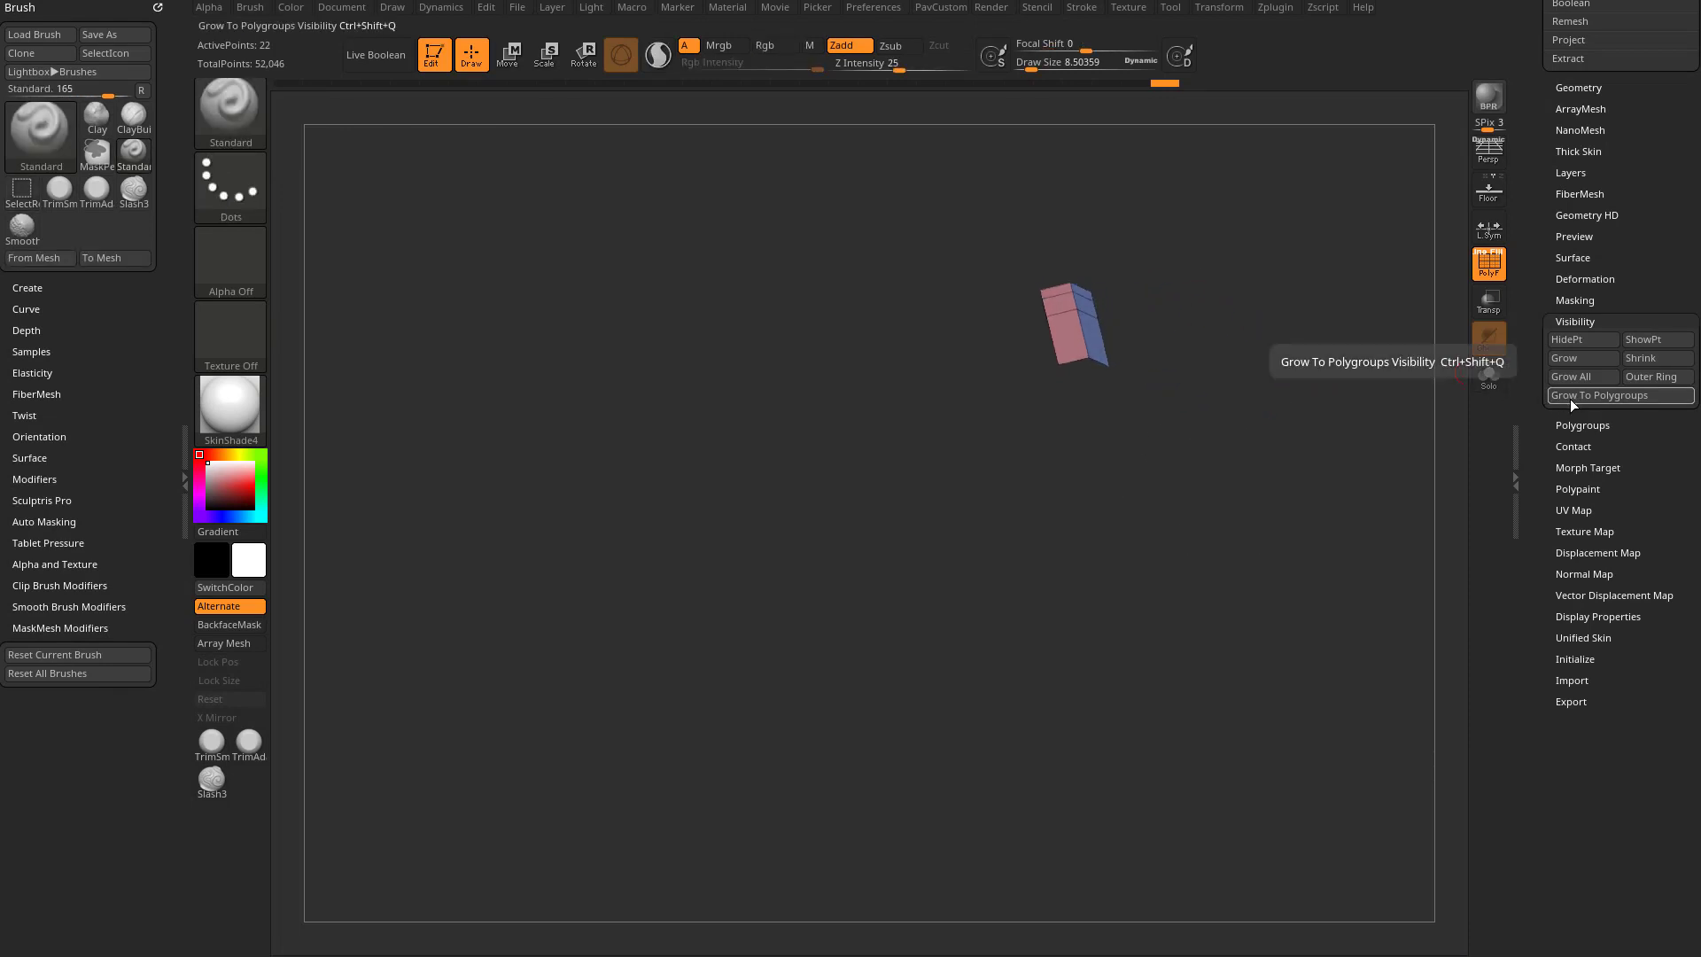
key("ctrl+shift+q")
left_click_drag(1236, 323, 1085, 429)
left_click_drag(1184, 357, 1245, 383)
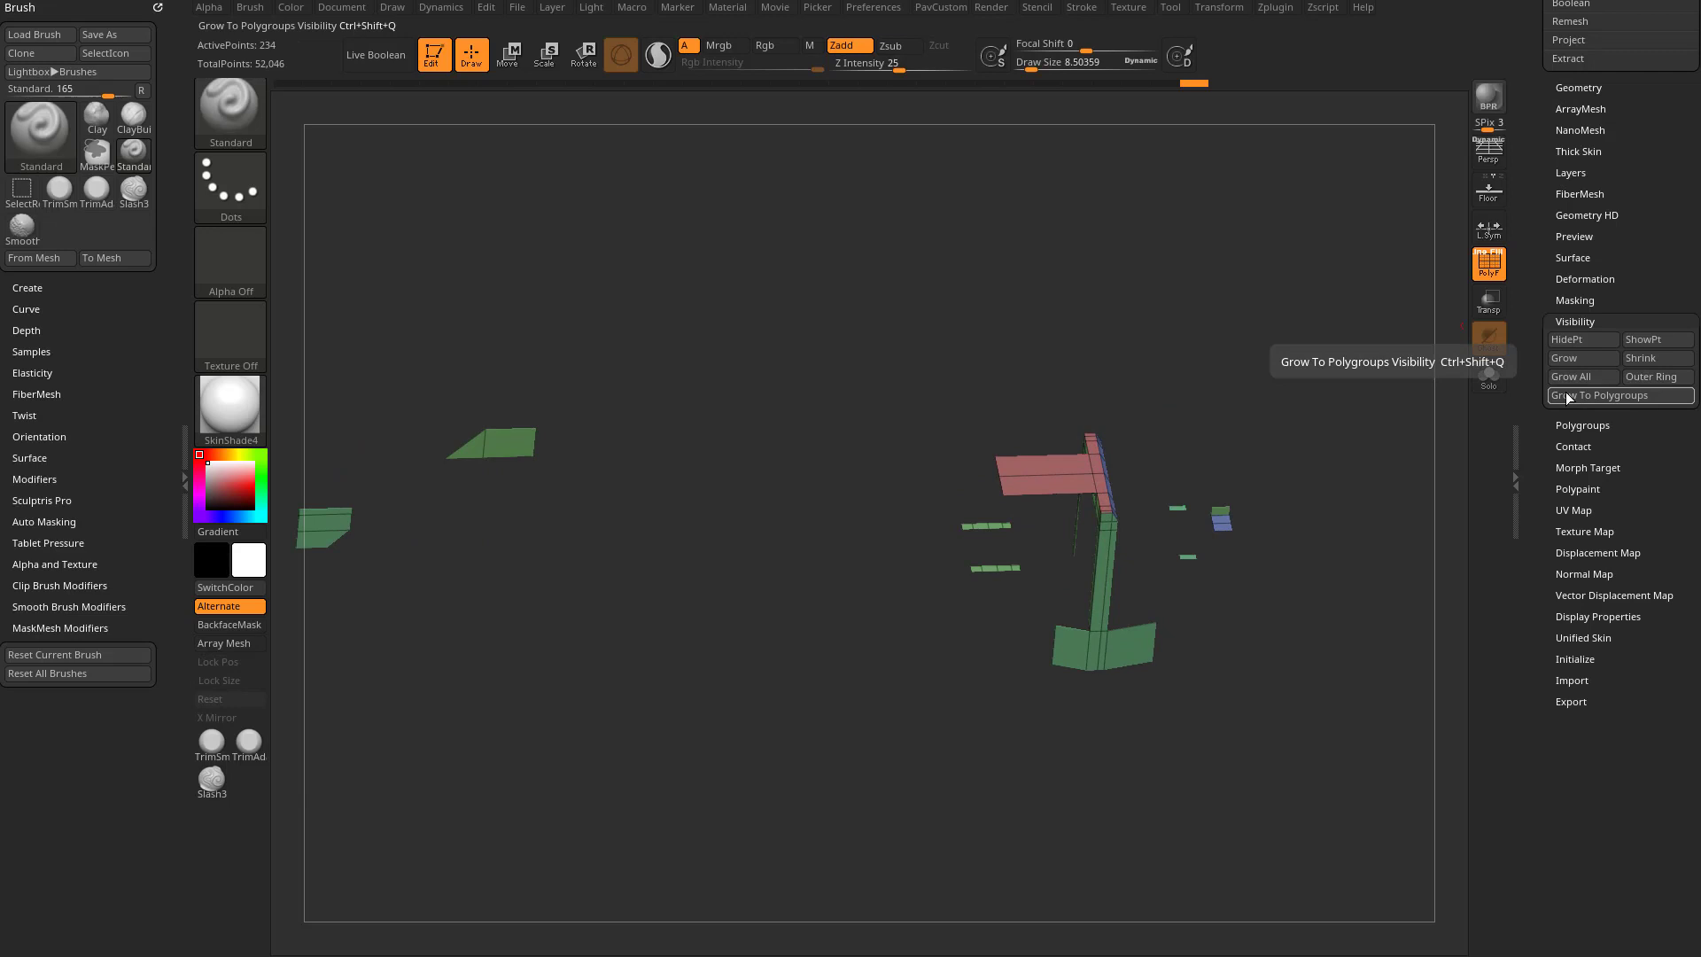
left_click_drag(1284, 354, 1187, 340)
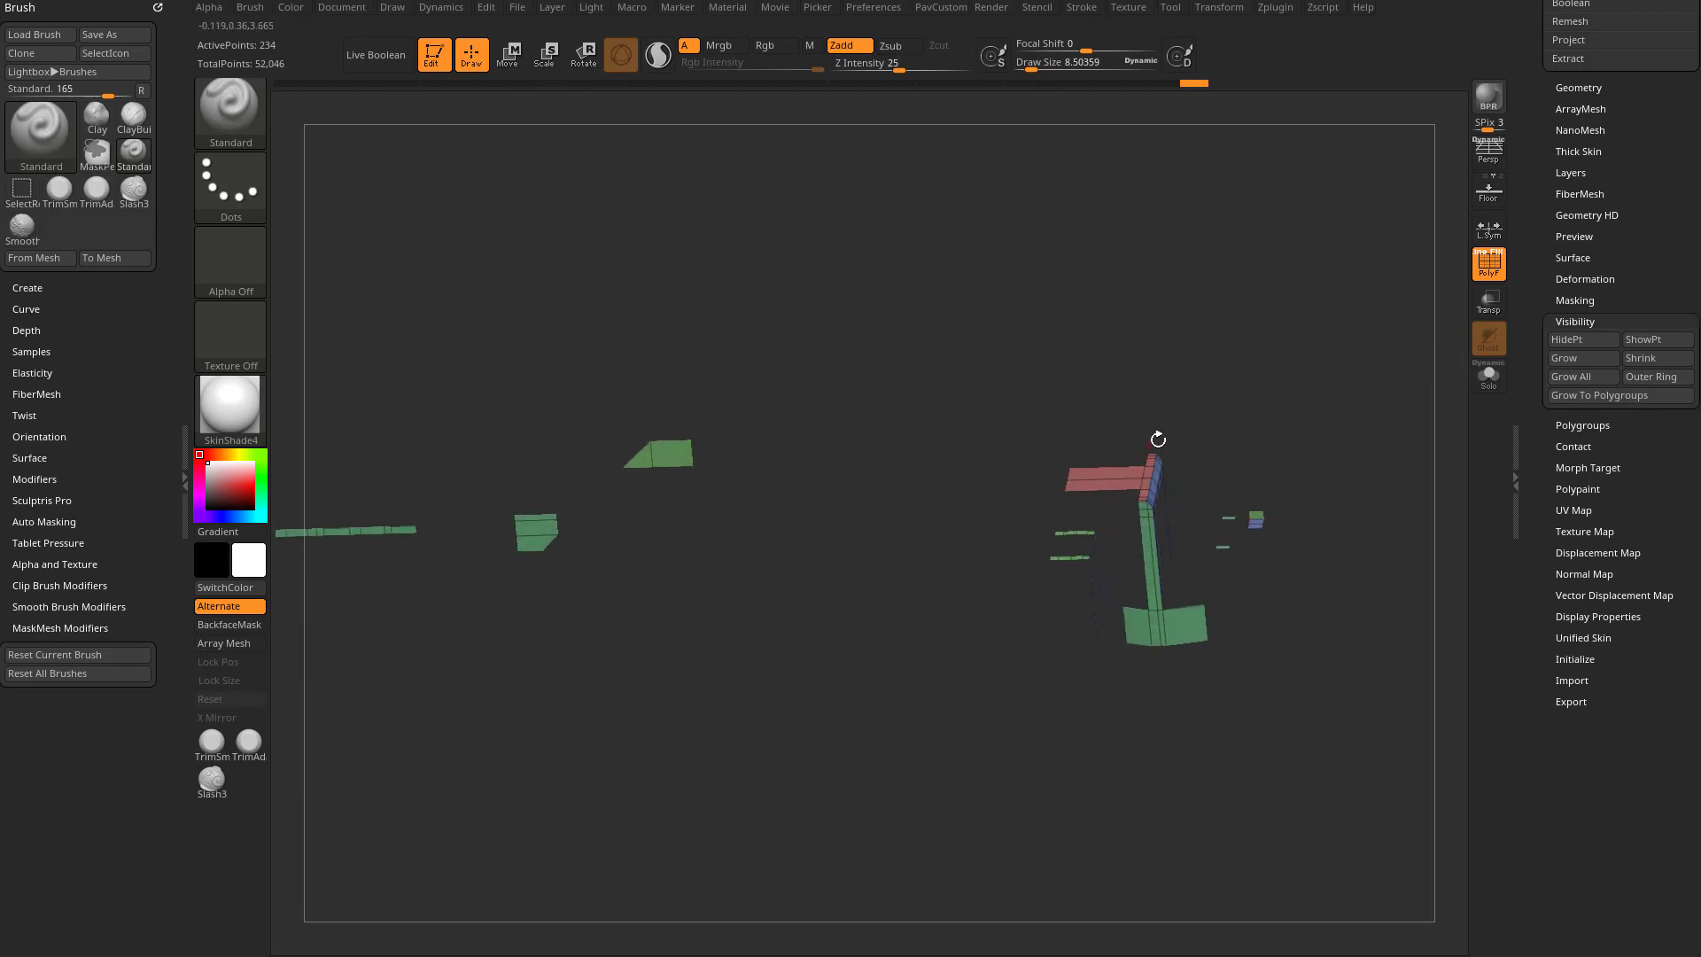
left_click_drag(1158, 439, 1314, 464)
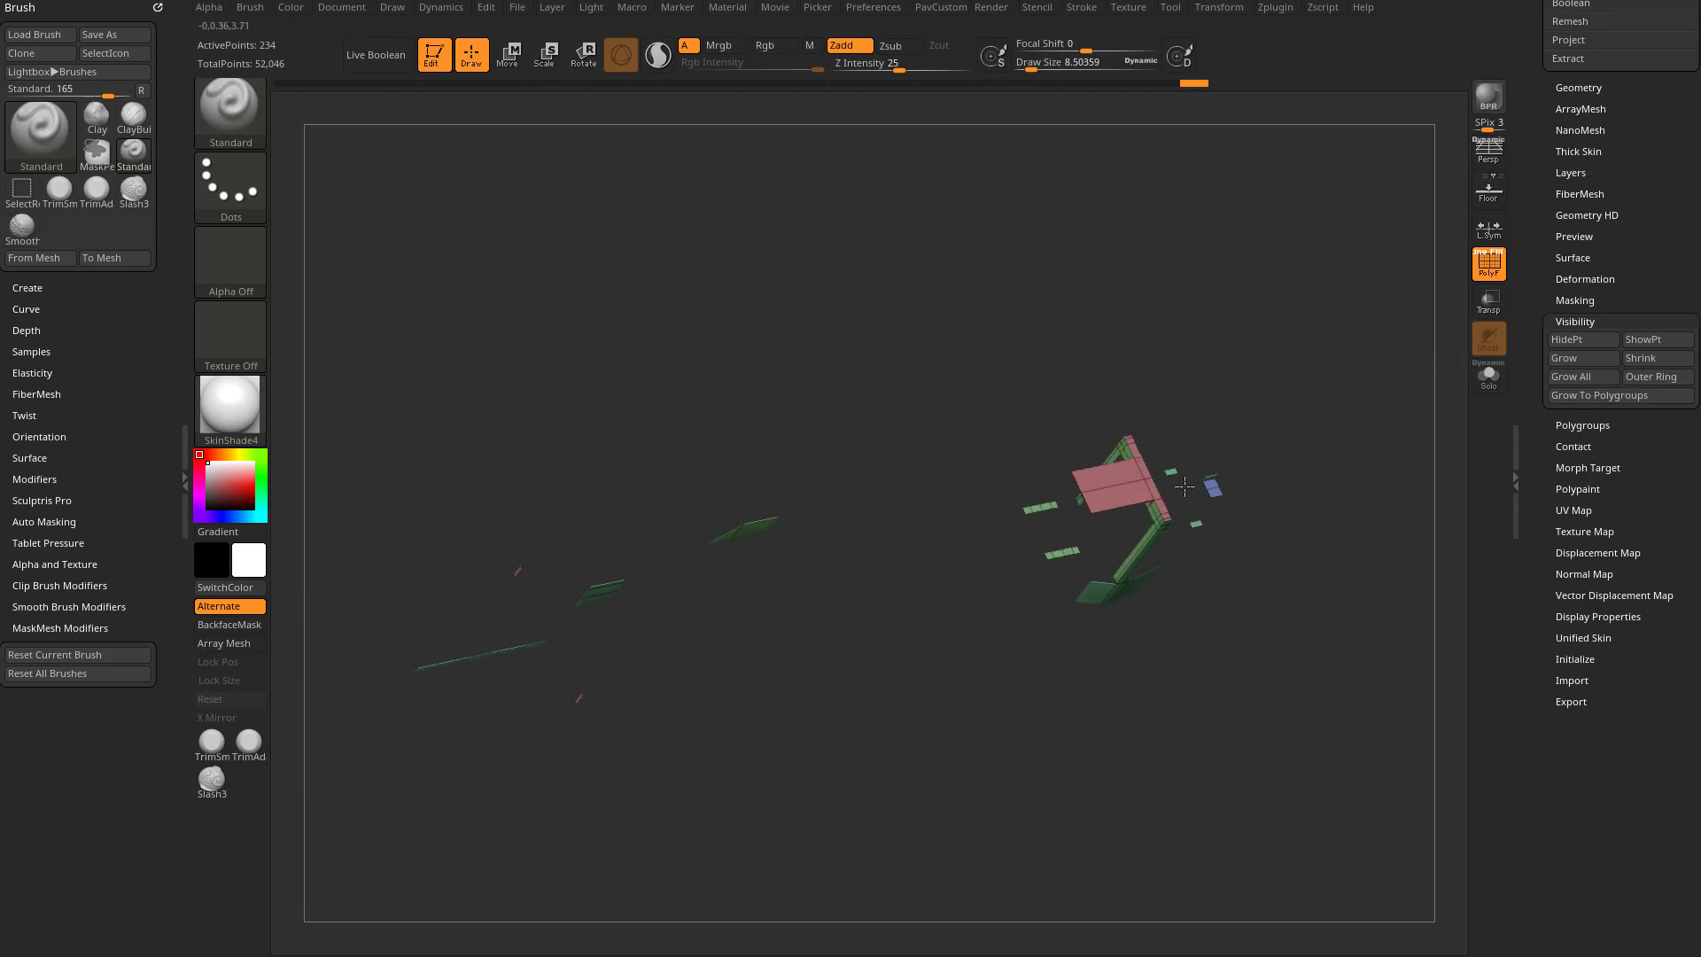
left_click_drag(1230, 695, 1272, 674)
left_click(1316, 642, "ctrl+shift")
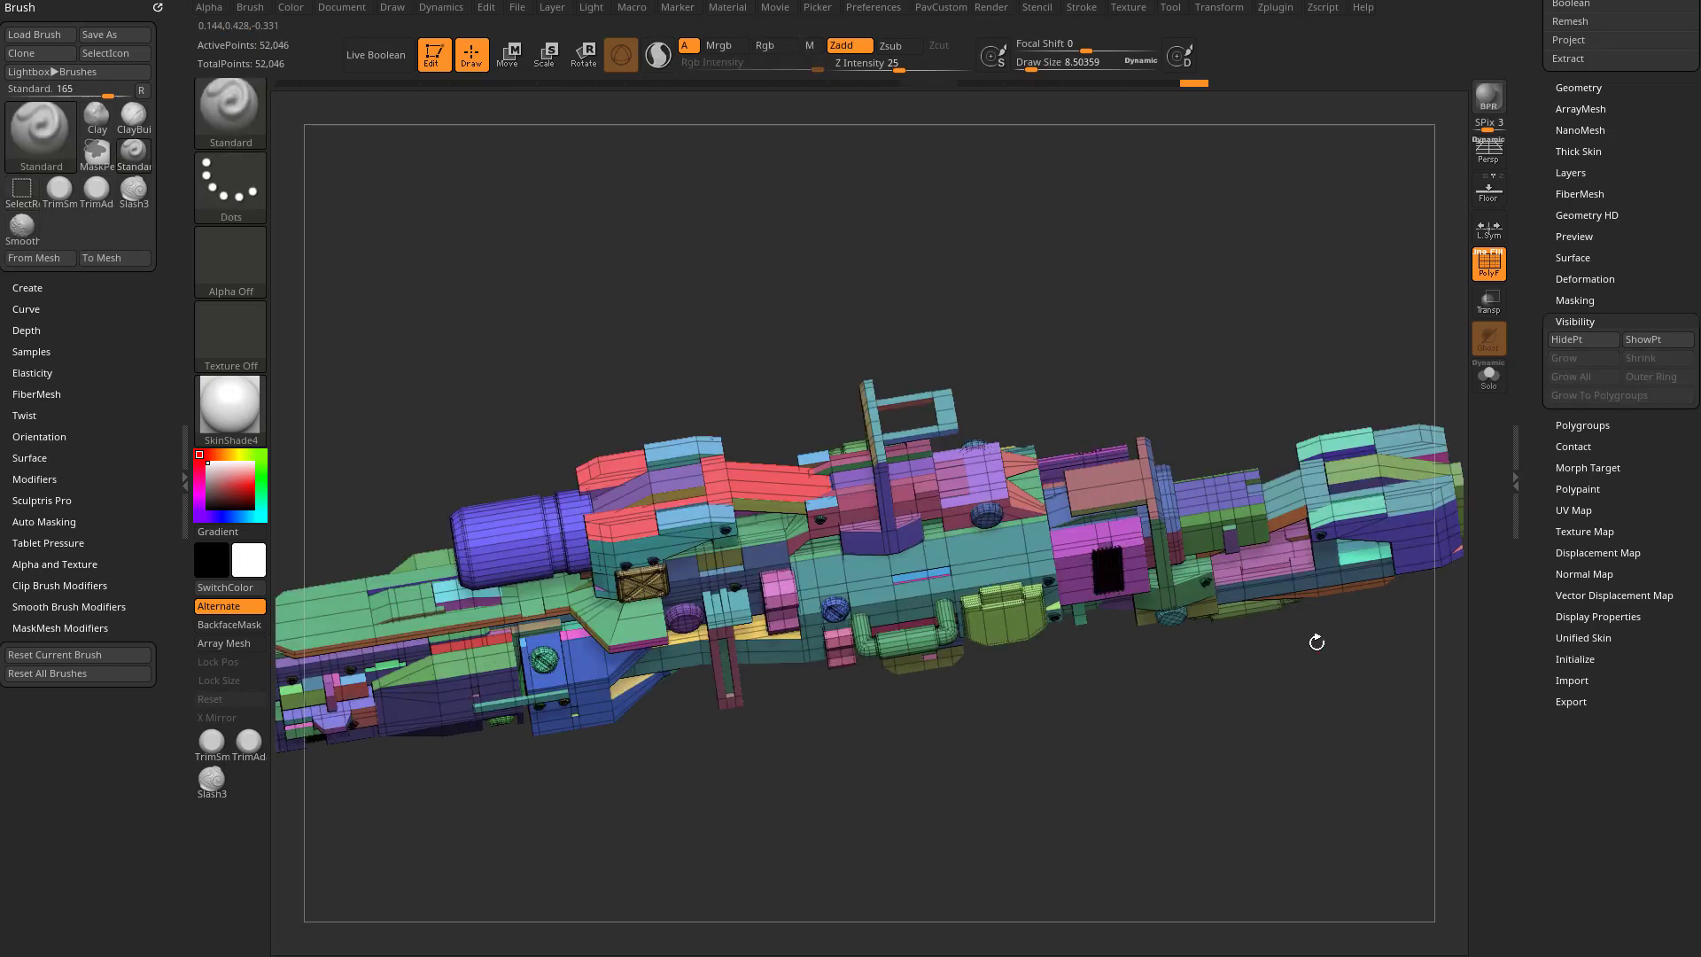
Step: Isolate a few red polygons on top of the rear bracket, grow visibility to all connected geometry, and inspect the result
left_click_drag(1182, 268, 915, 496, "alt")
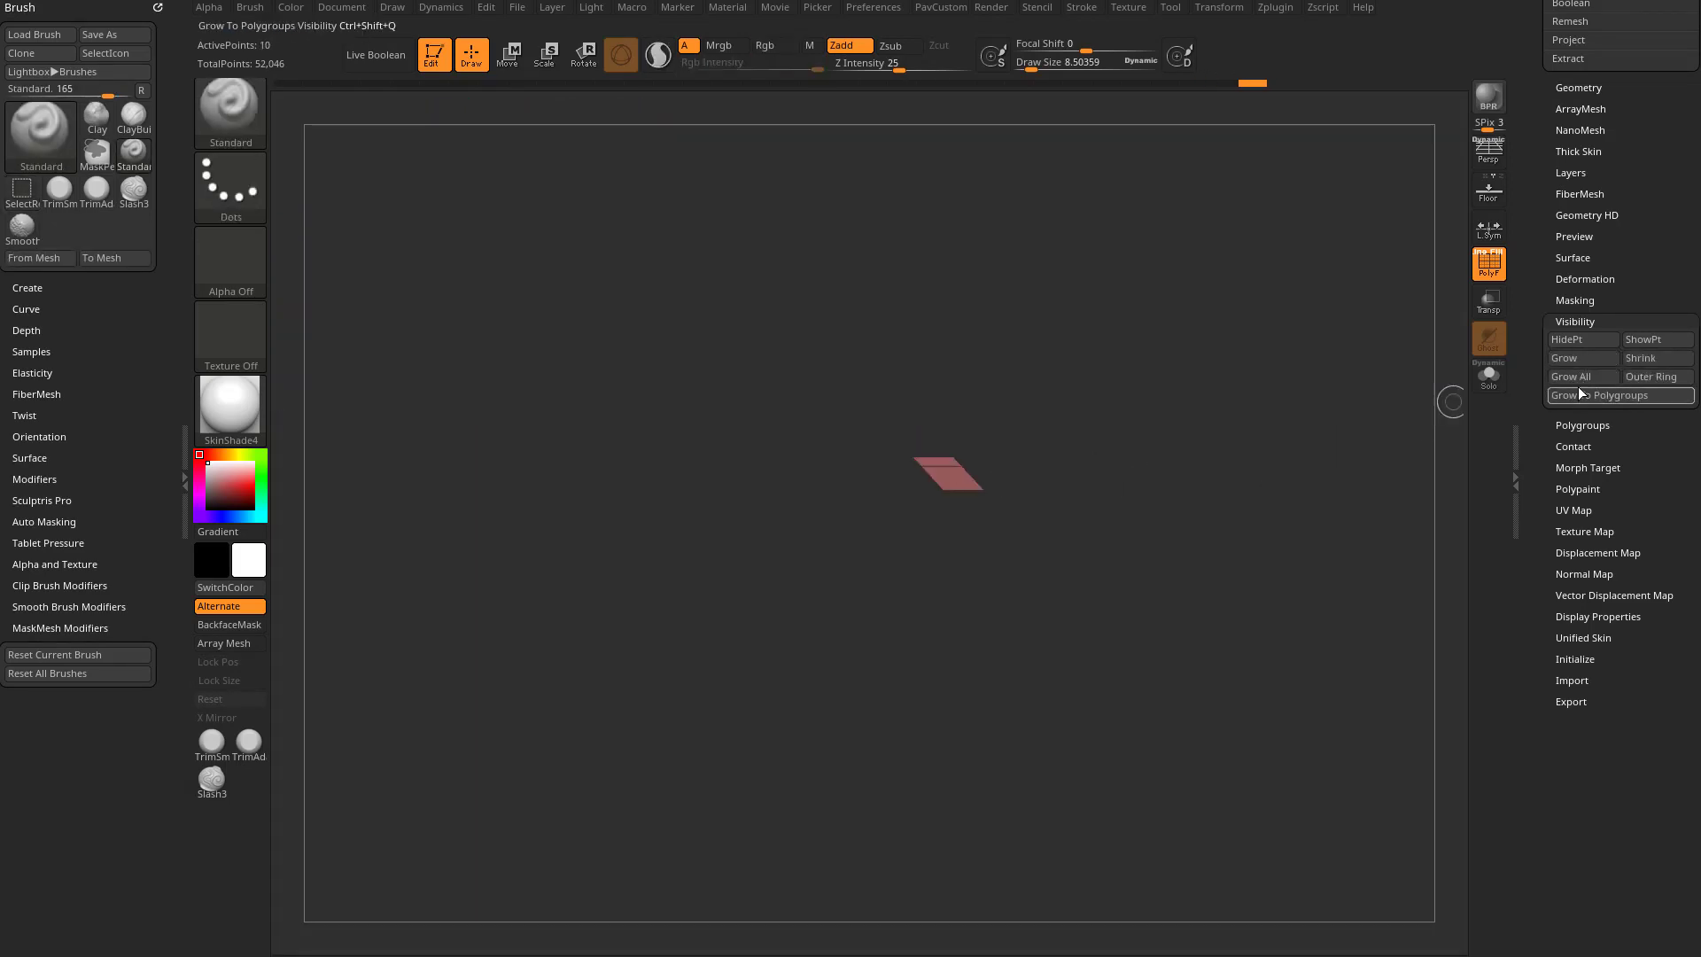
key("ctrl+shift+a")
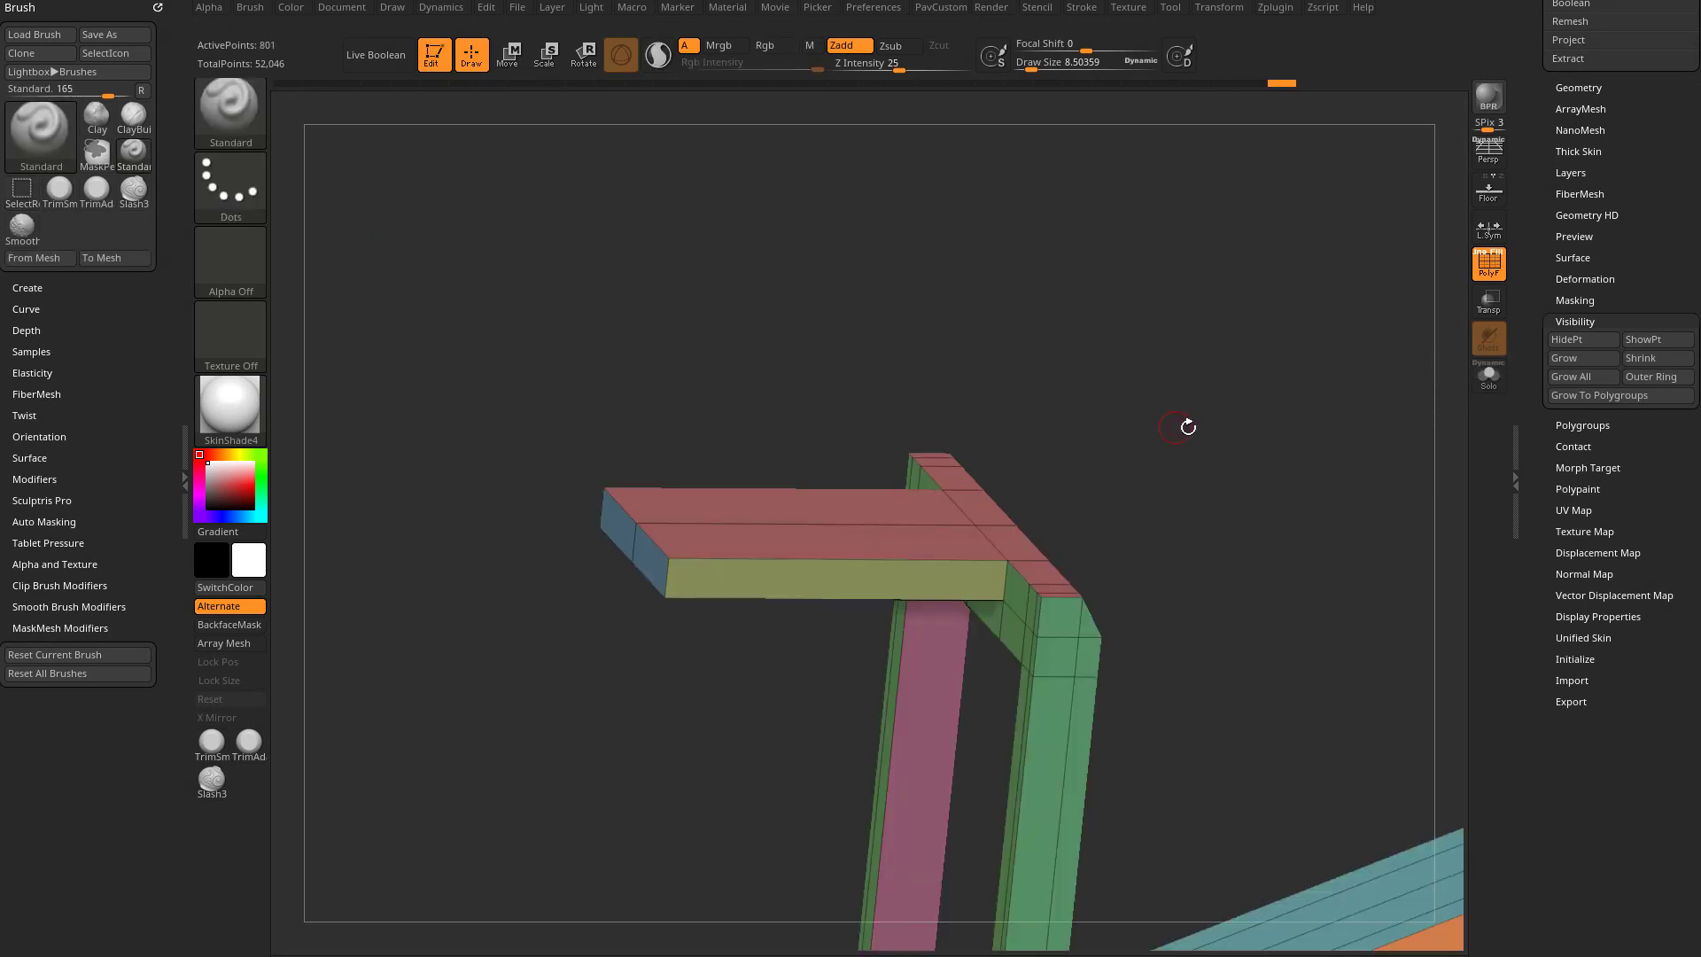
left_click_drag(1188, 427, 1082, 369, "alt")
left_click_drag(1201, 396, 1133, 390)
left_click_drag(939, 841, 876, 567)
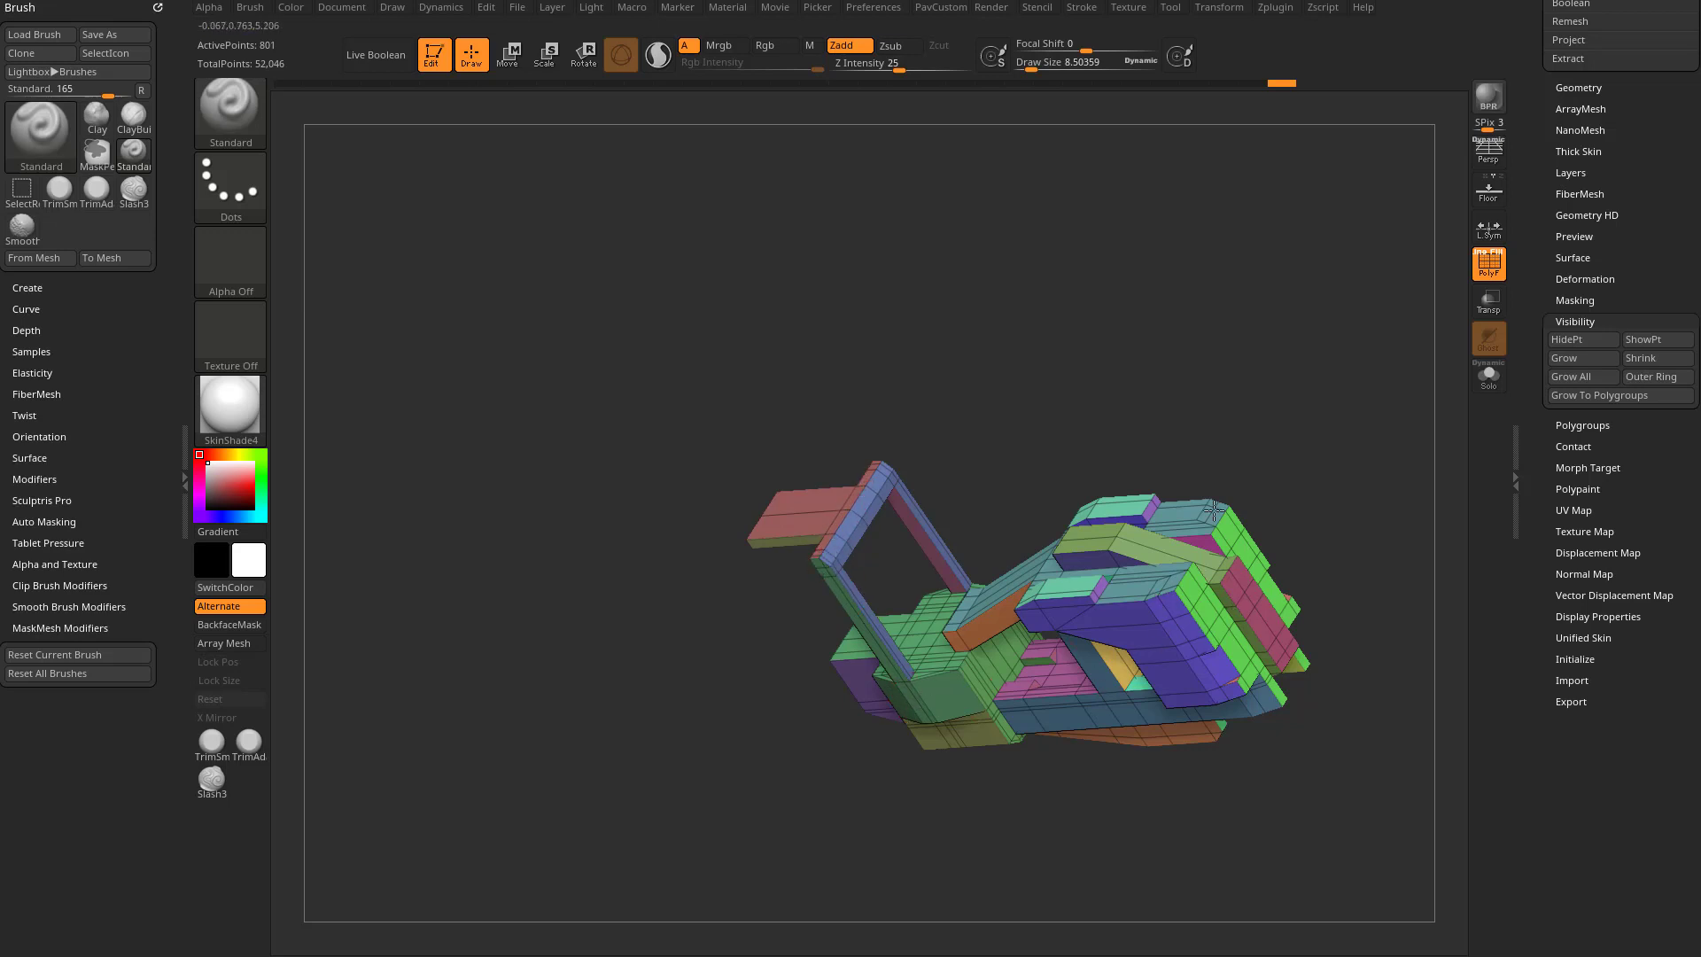
mouse_move(1083, 380)
left_mouse_down()
mouse_move(1257, 468)
mouse_move(1132, 598)
mouse_move(1162, 423)
mouse_move(887, 529)
mouse_move(1287, 460)
mouse_move(1275, 501)
left_mouse_up()
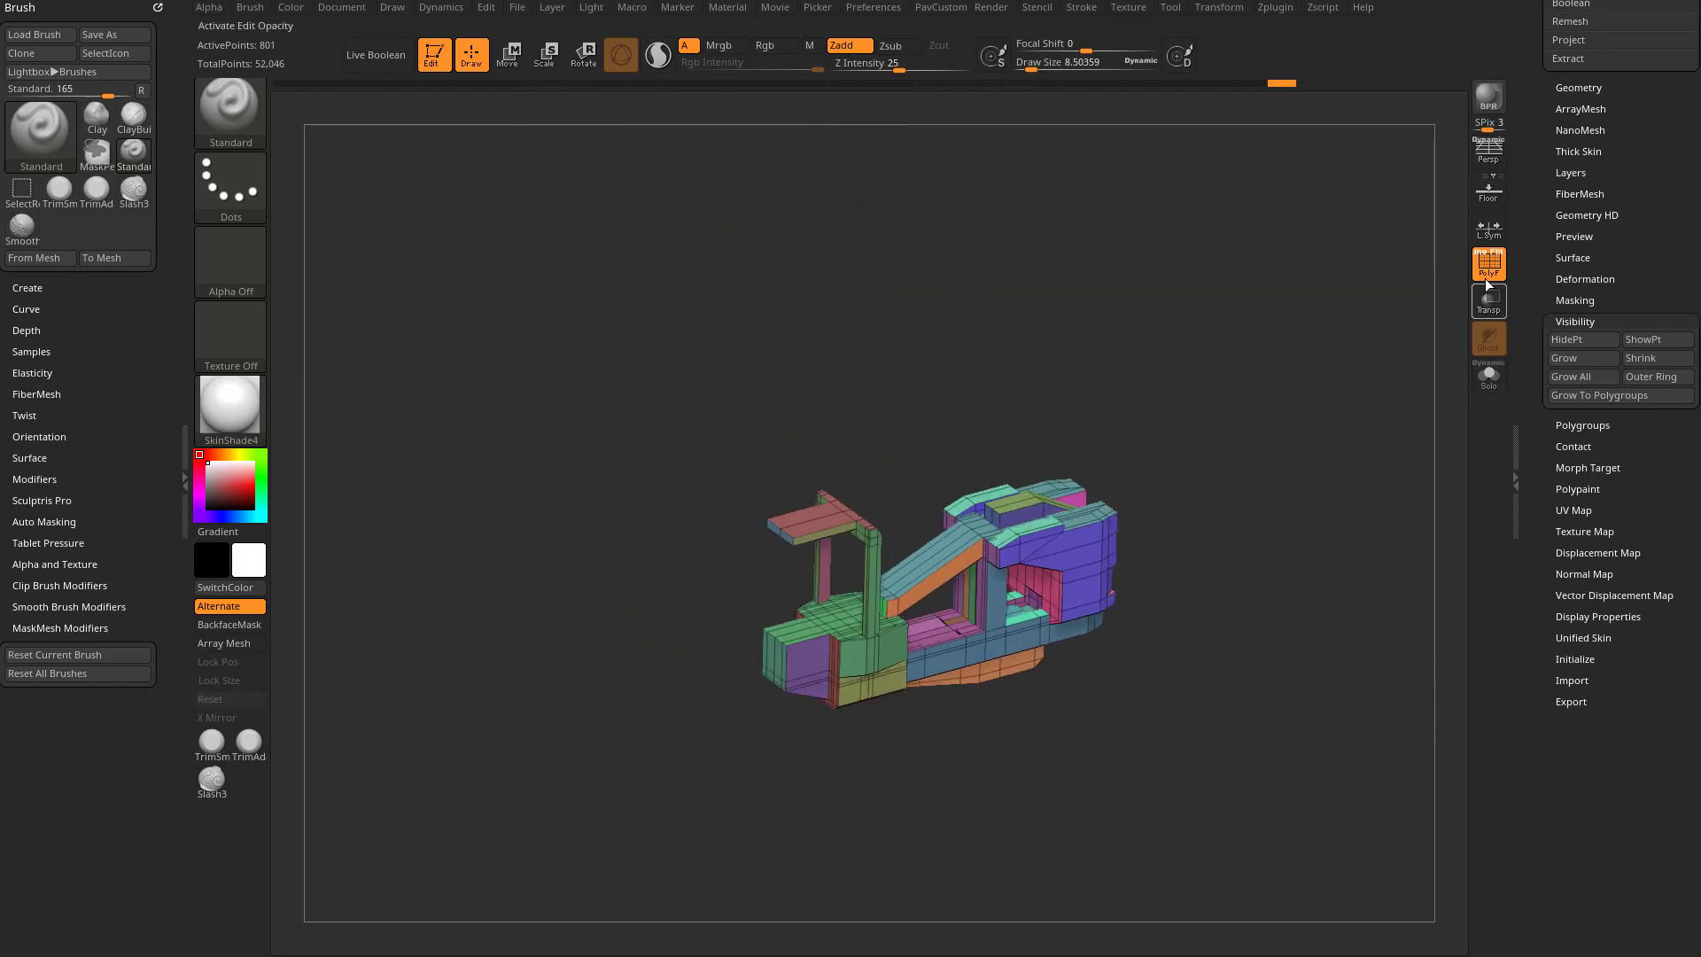
Step: Restore the whole rifle's visibility and keep its polyframe display on
key("shift+f")
left_click(1274, 401, "ctrl+shift")
left_click(1489, 266)
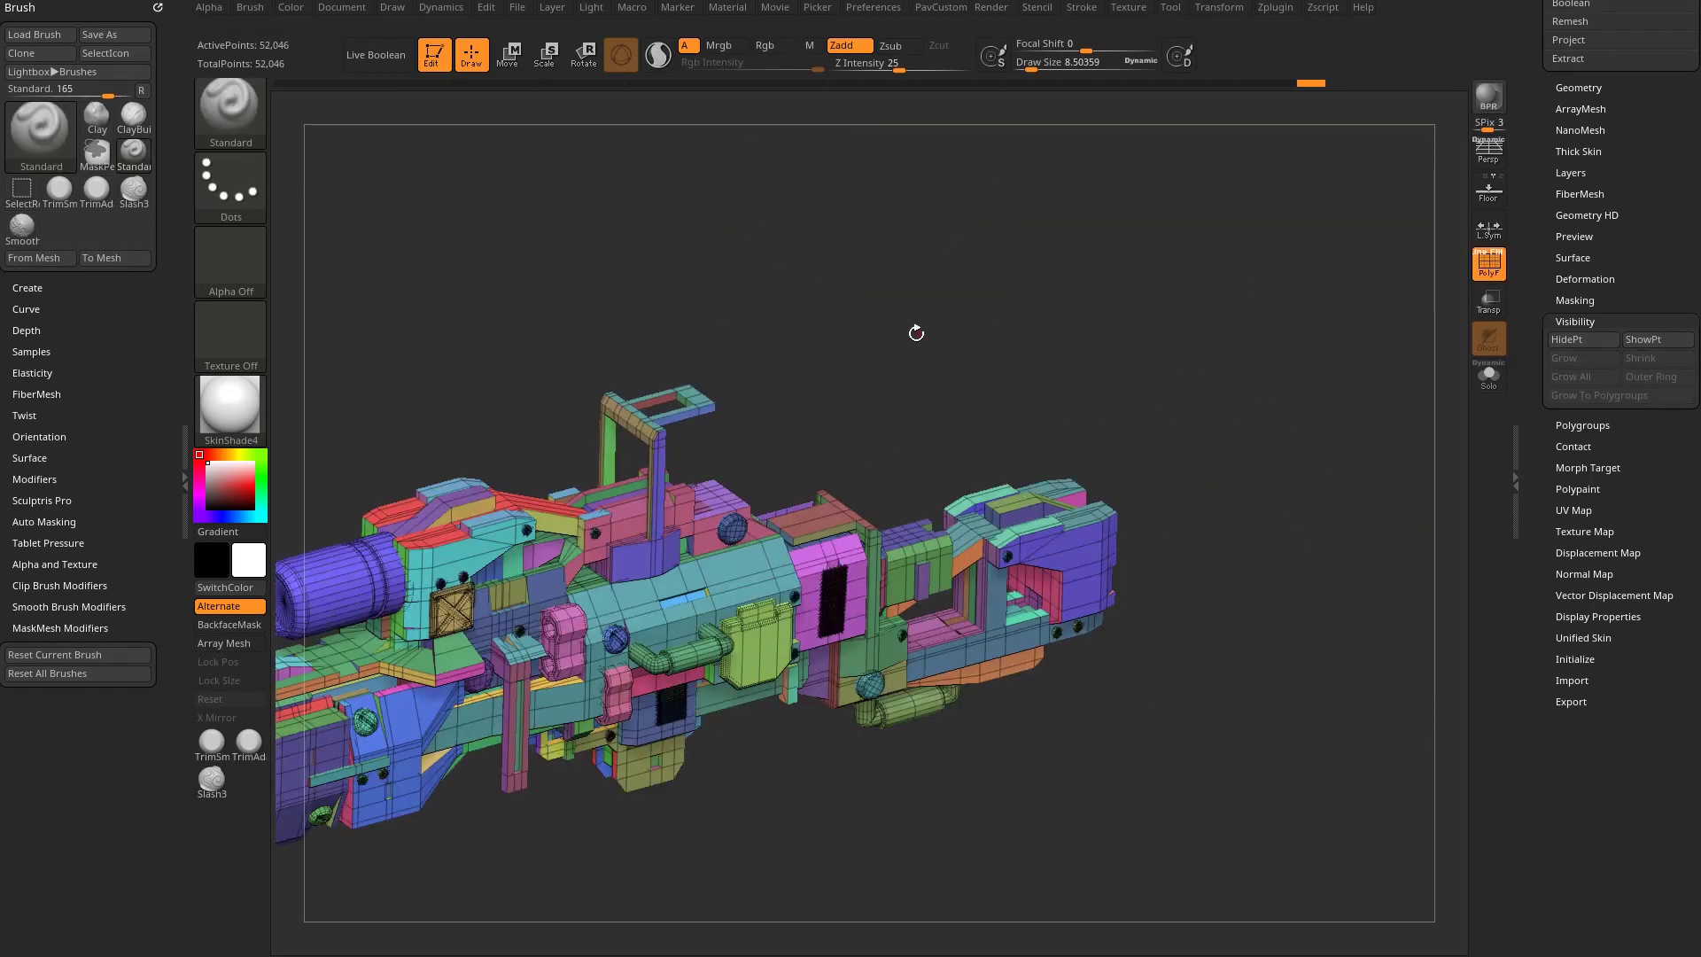
Step: Switch to the ZModeler brush near the rear bracket's flat red plate
left_click_drag(915, 334, 1169, 517, "alt")
left_click_drag(1056, 355, 1171, 359, "alt")
key("b")
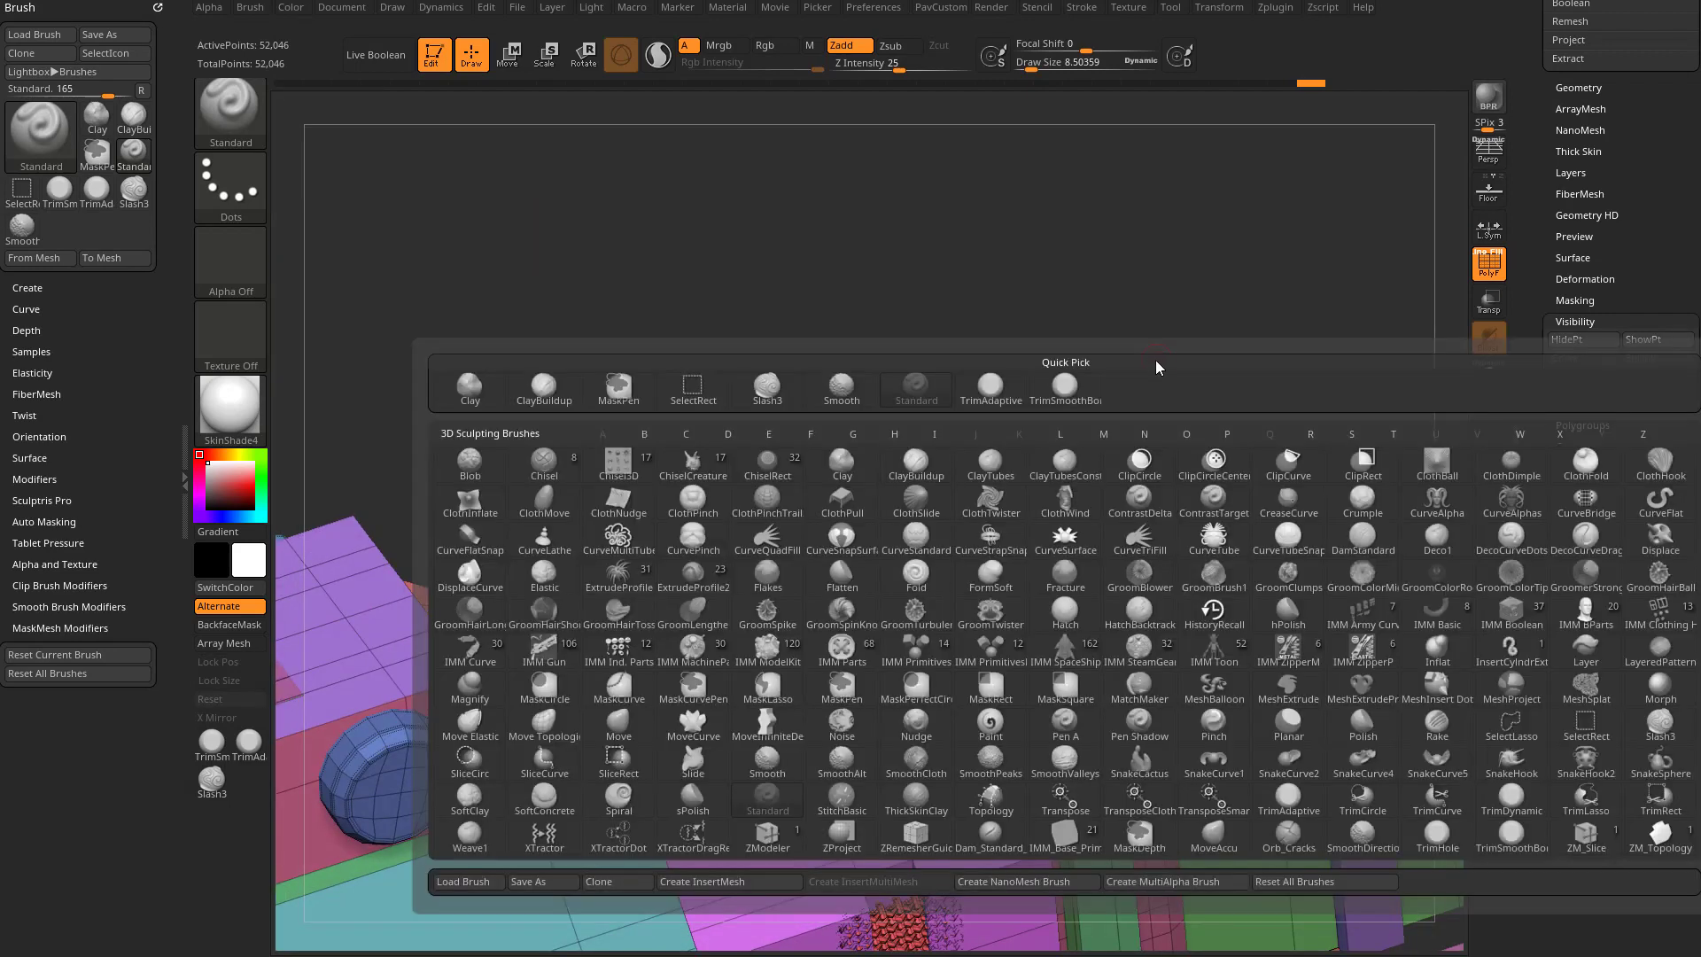
key("z")
key("m")
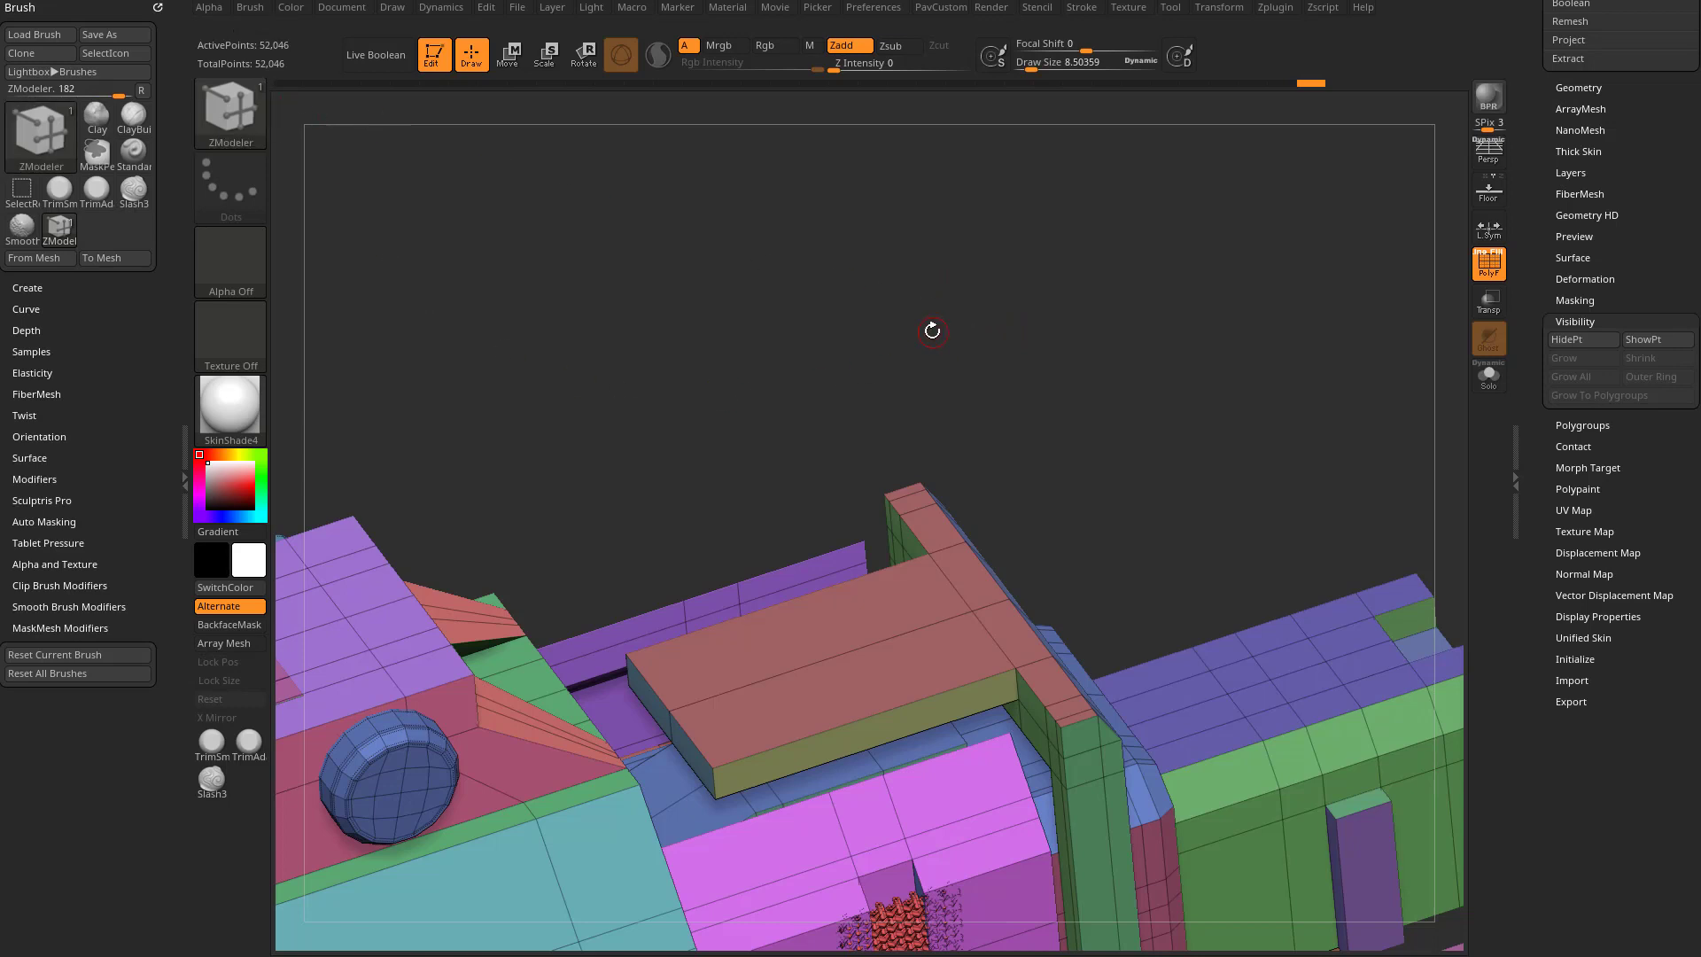
Step: Choose the IMM Primitives brush and insert a Cylinder Pipe on the rear bracket's red plate
key("b")
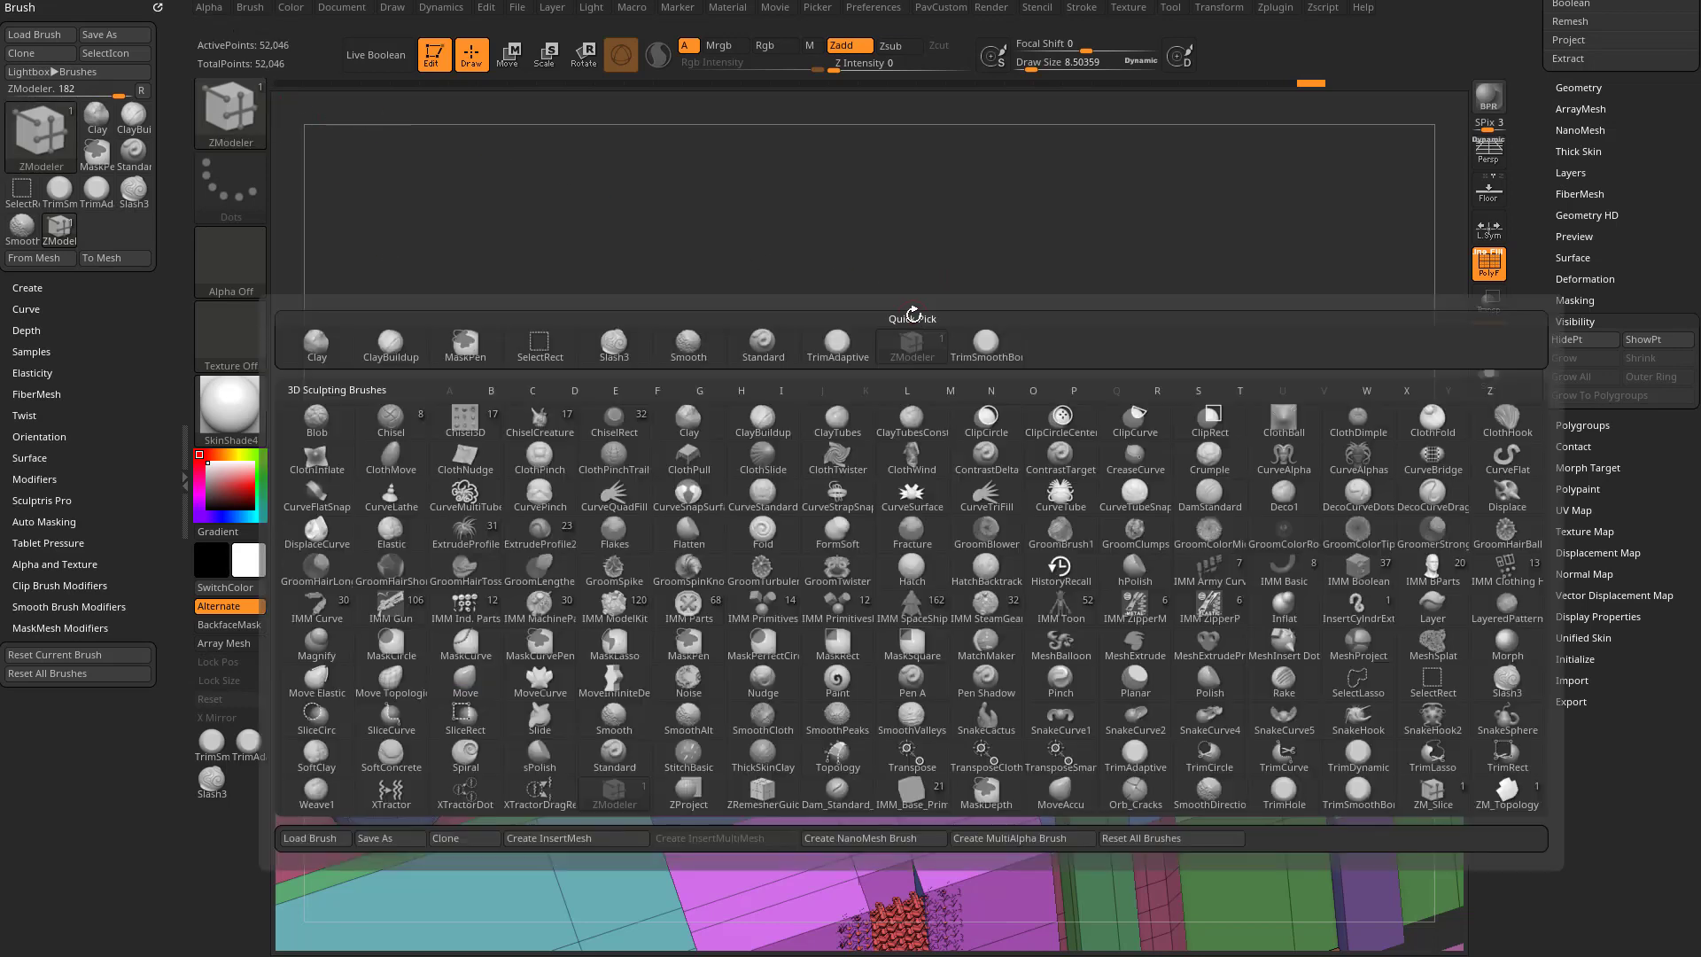
key("i")
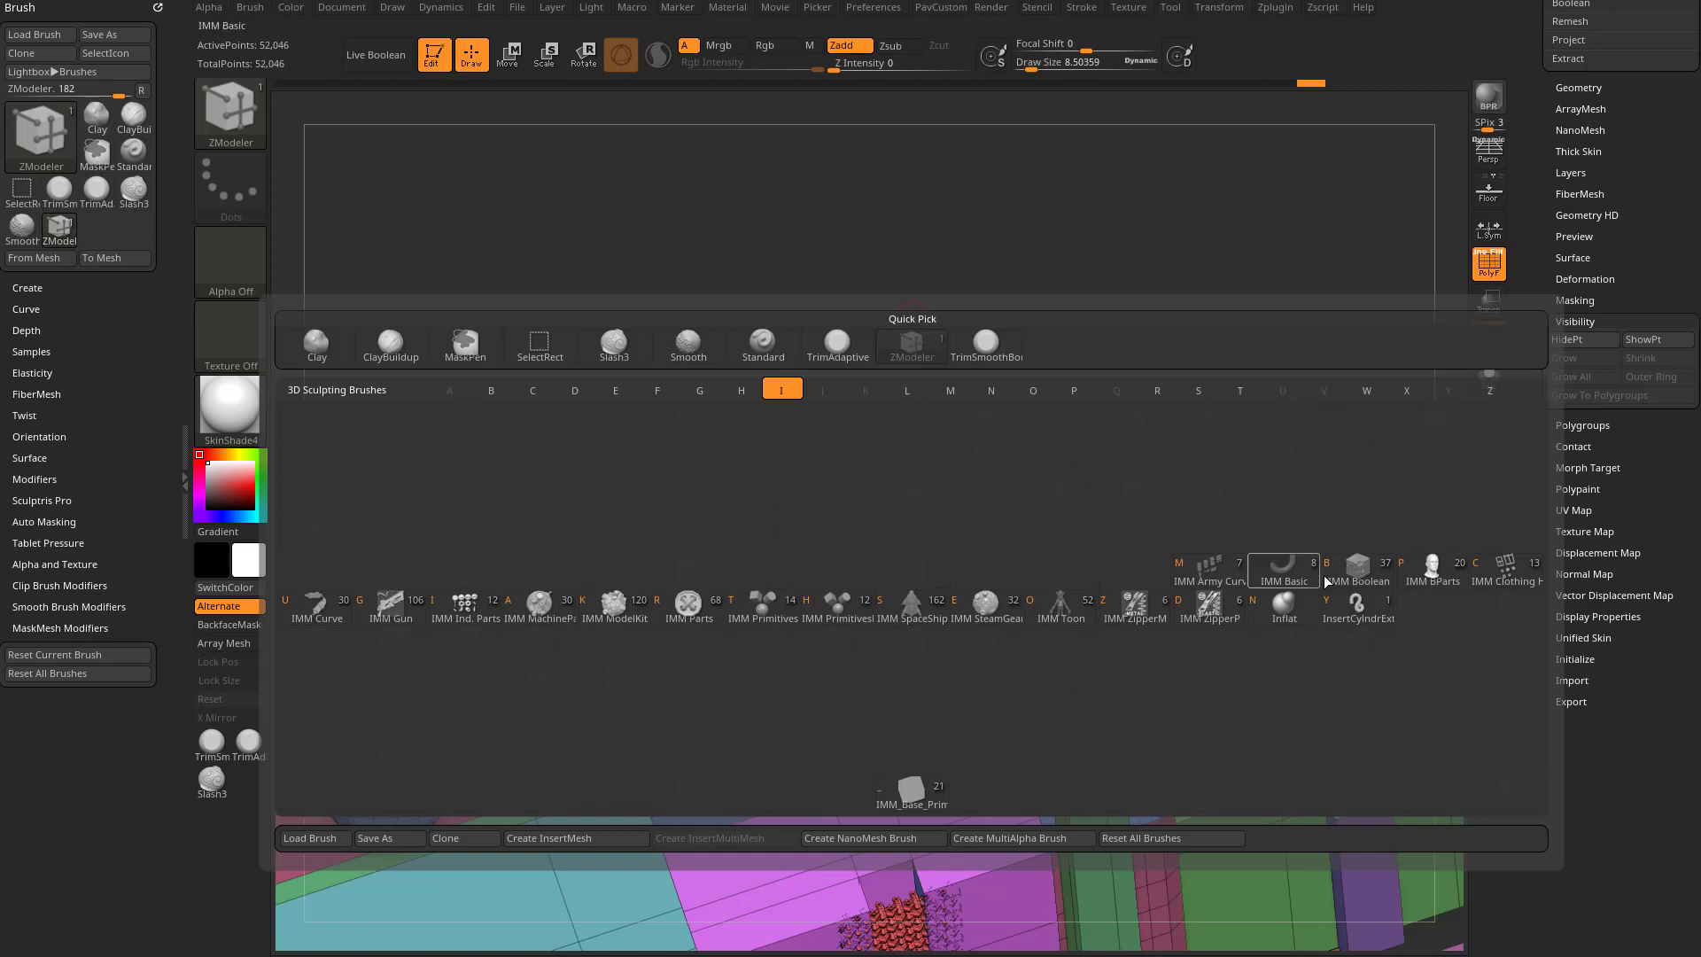
left_click(763, 609)
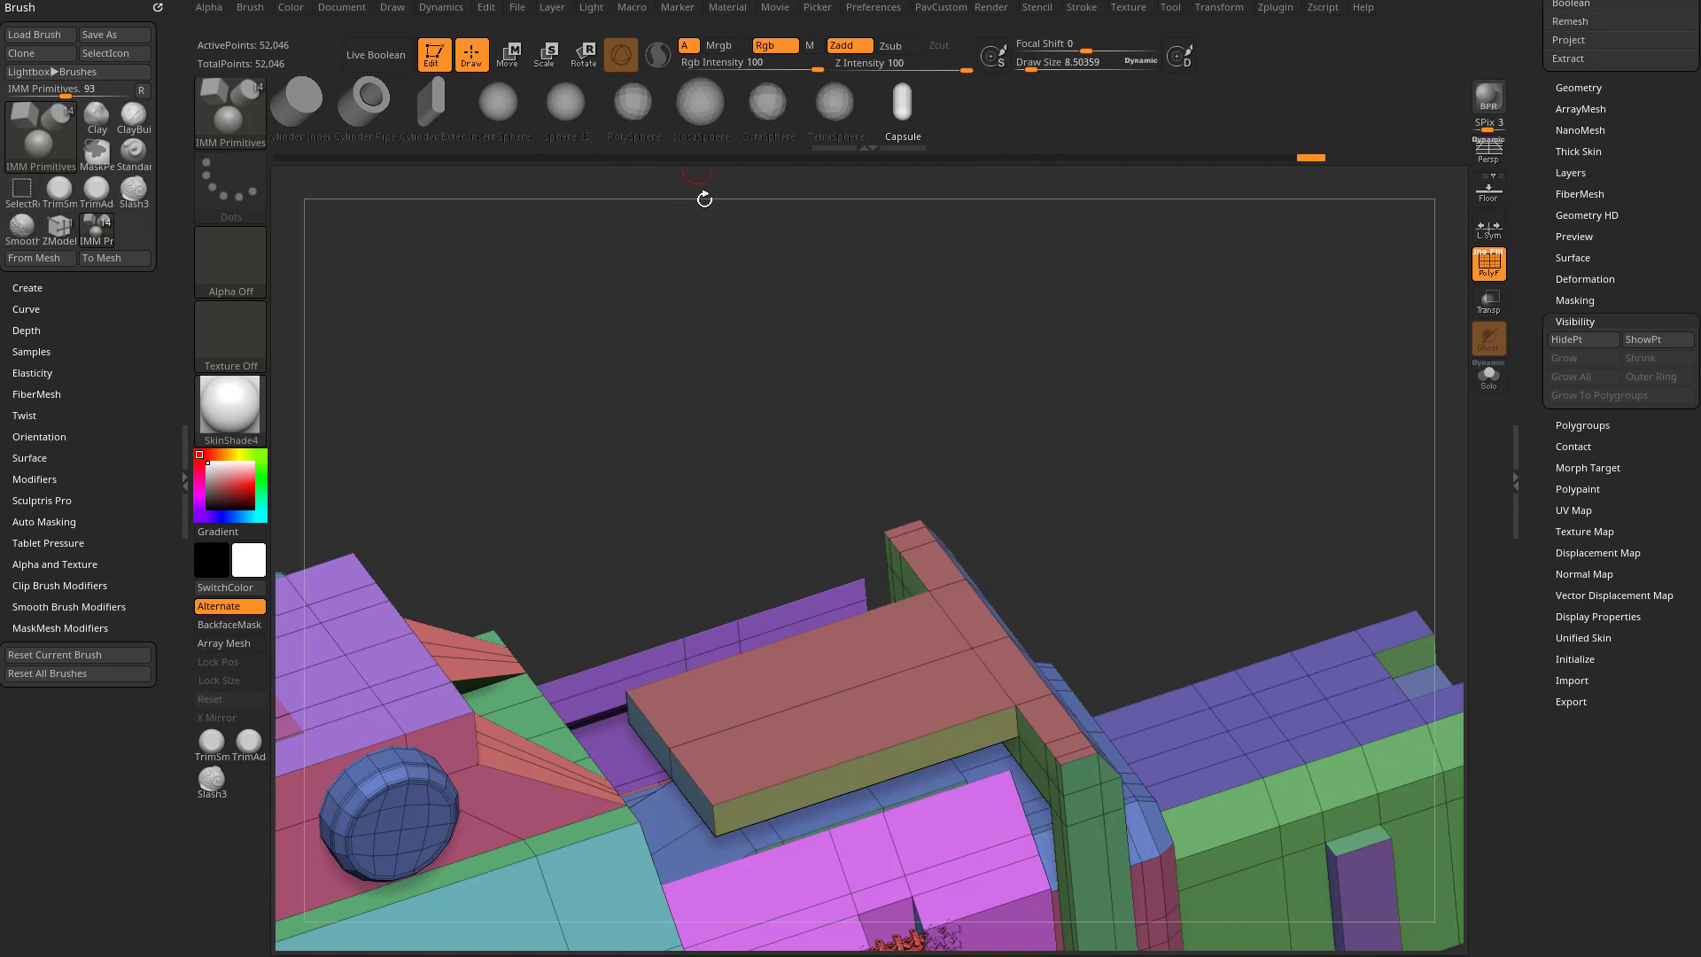
left_click(653, 99)
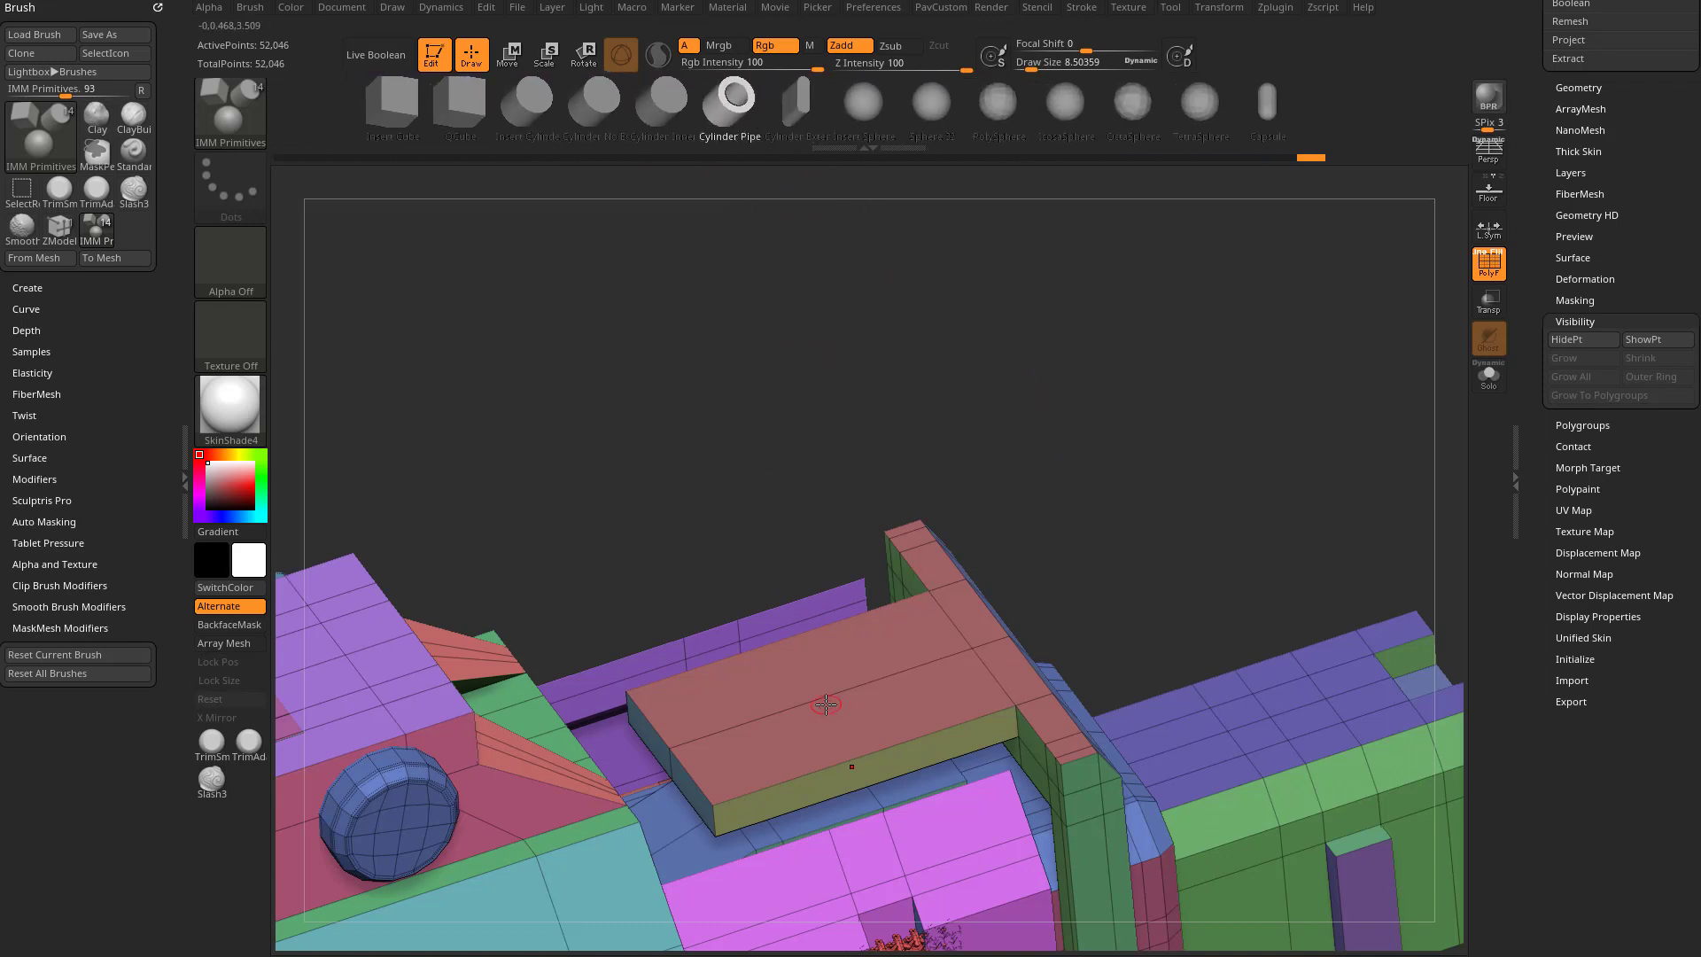
left_click_drag(825, 706, 959, 741)
left_click_drag(1169, 554, 1131, 488)
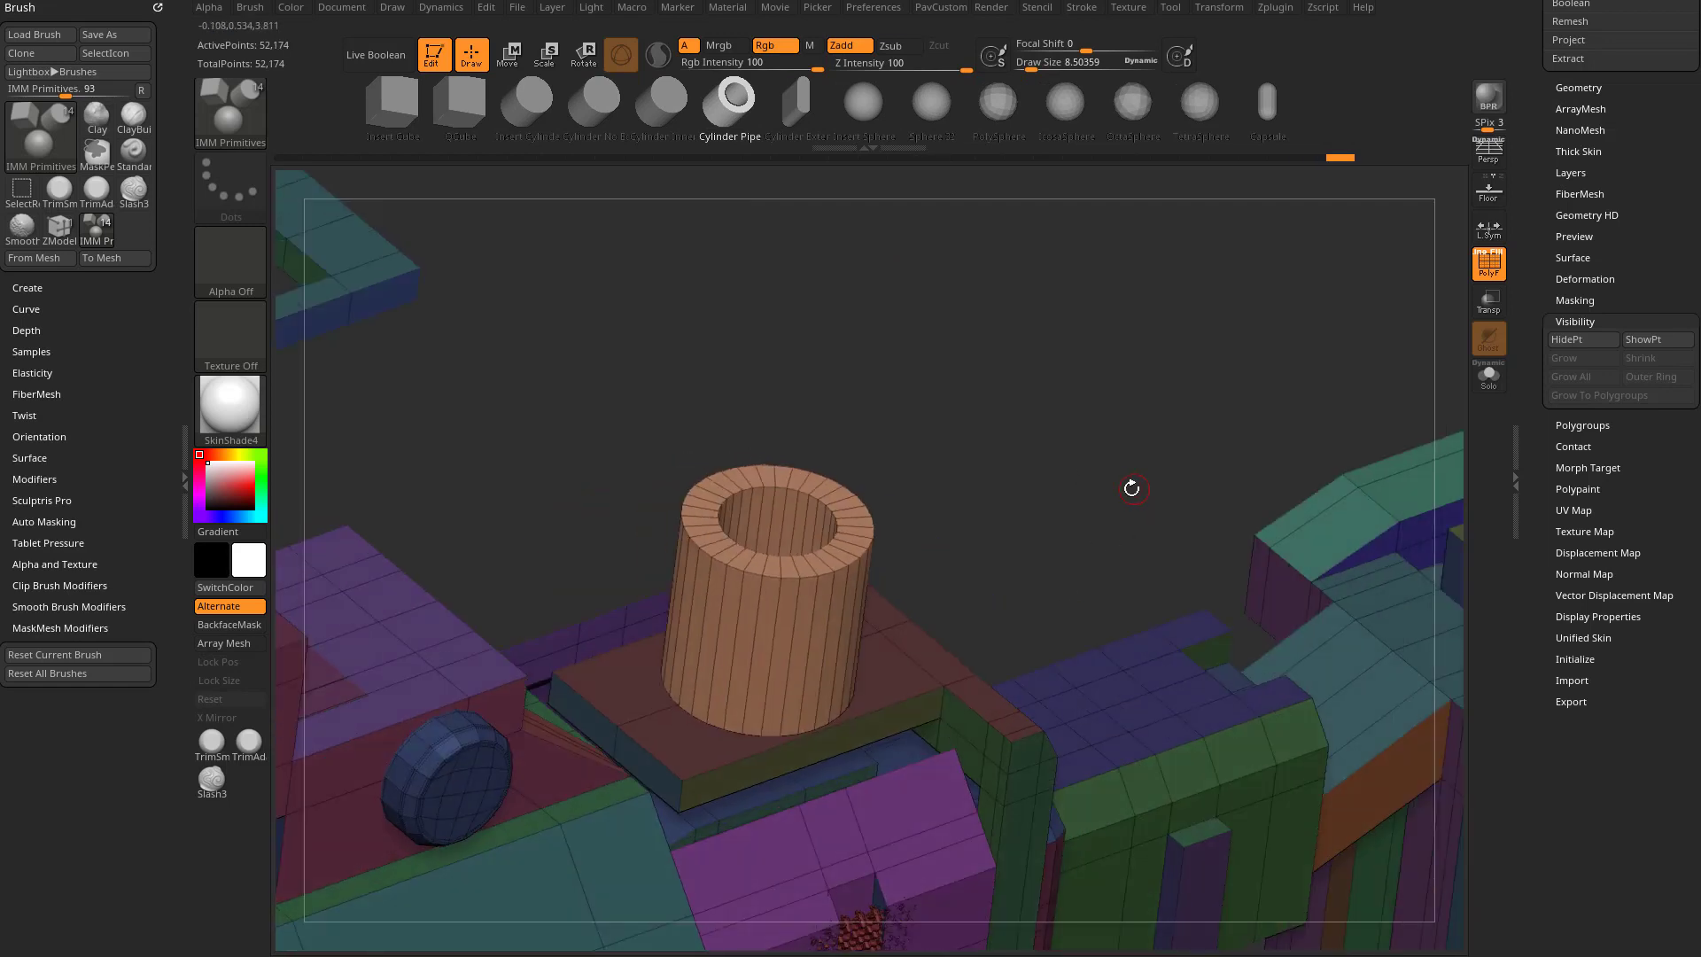
Step: Switch to the Move gizmo and swap the inserted pipe for the extended cylinder and finally the IcosaSphere
key("w")
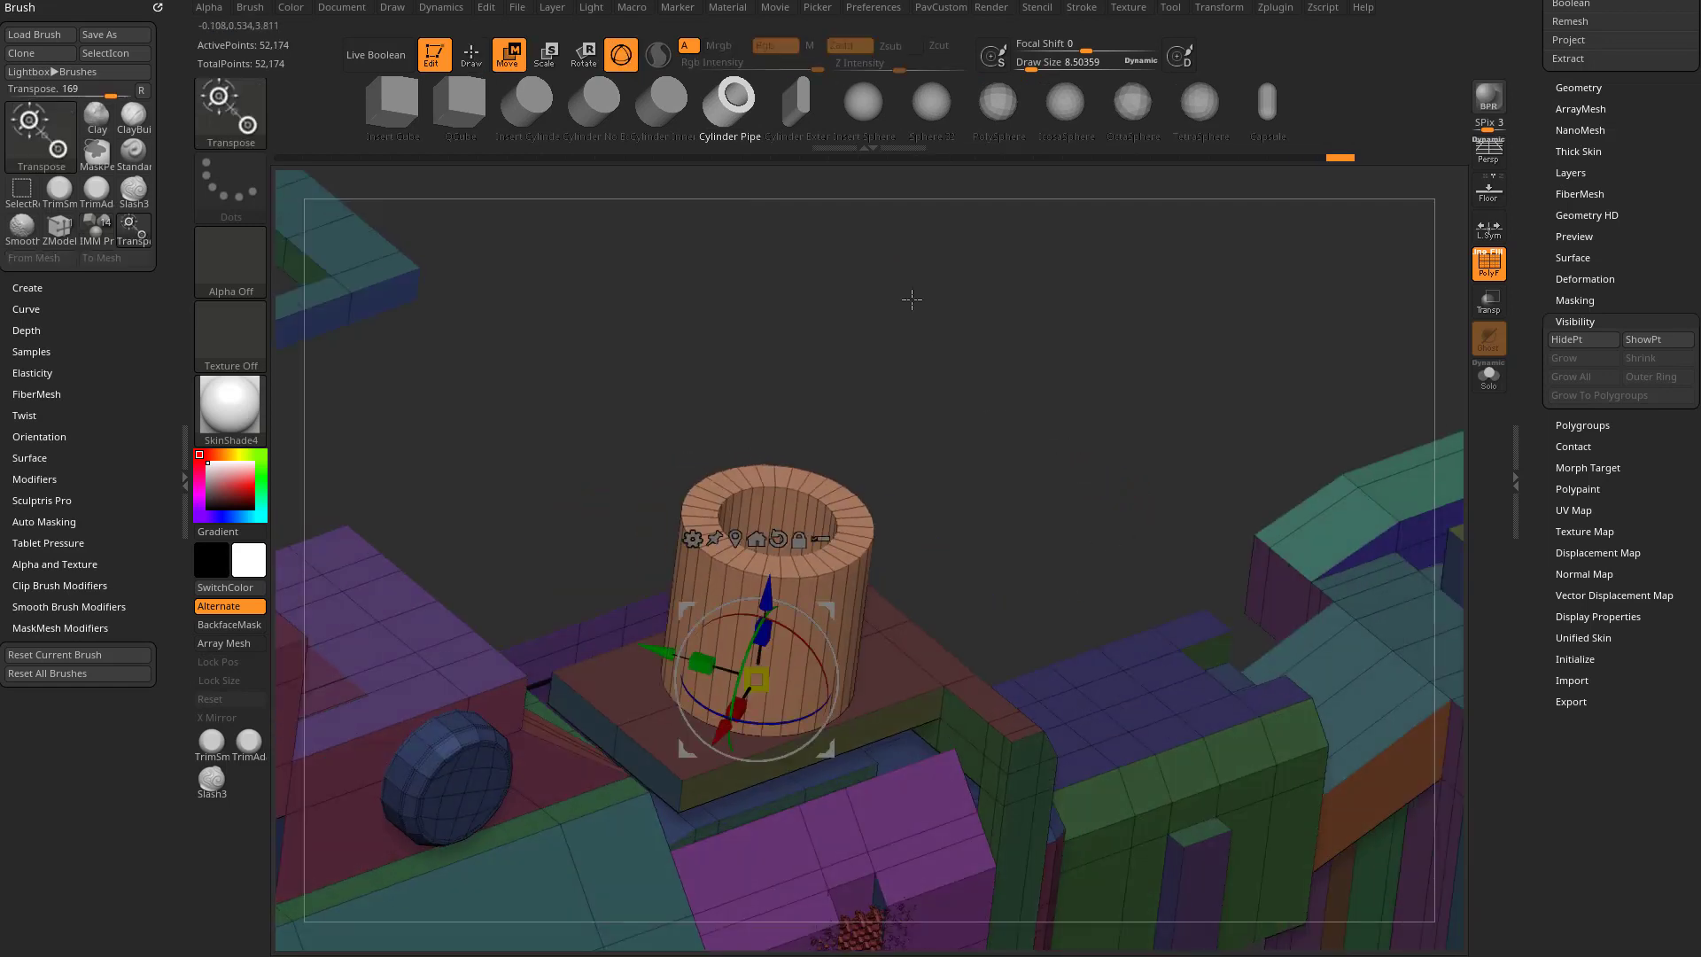
left_click_drag(900, 110, 1045, 156)
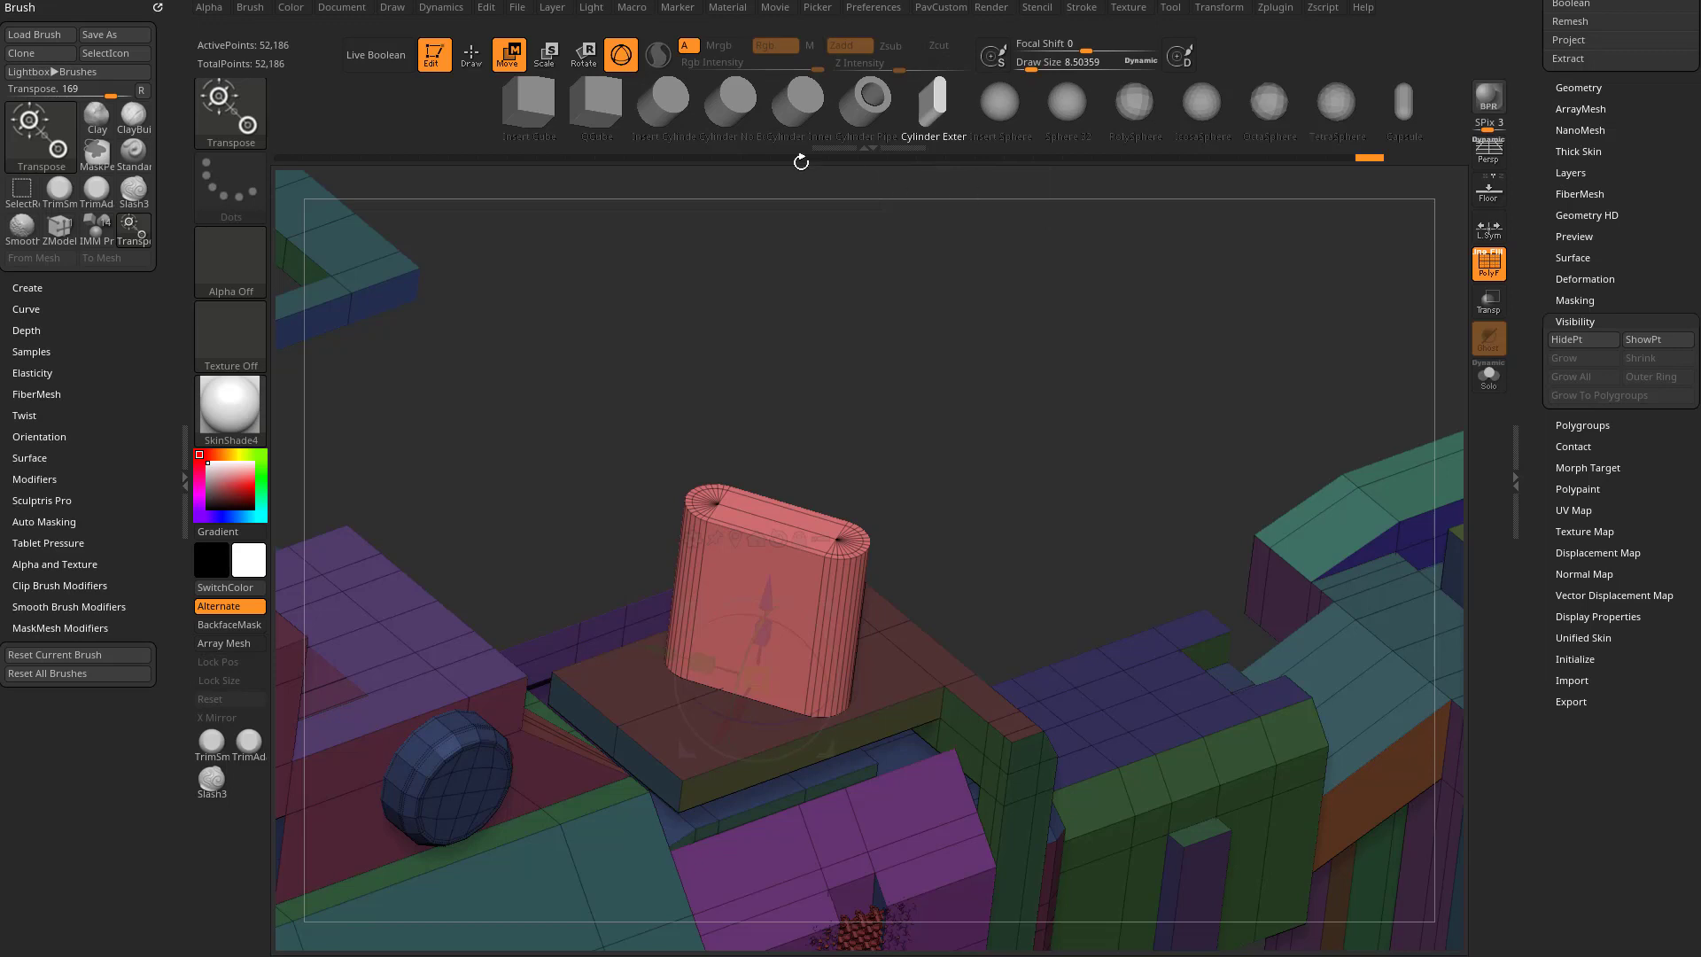
left_click_drag(925, 124, 842, 130)
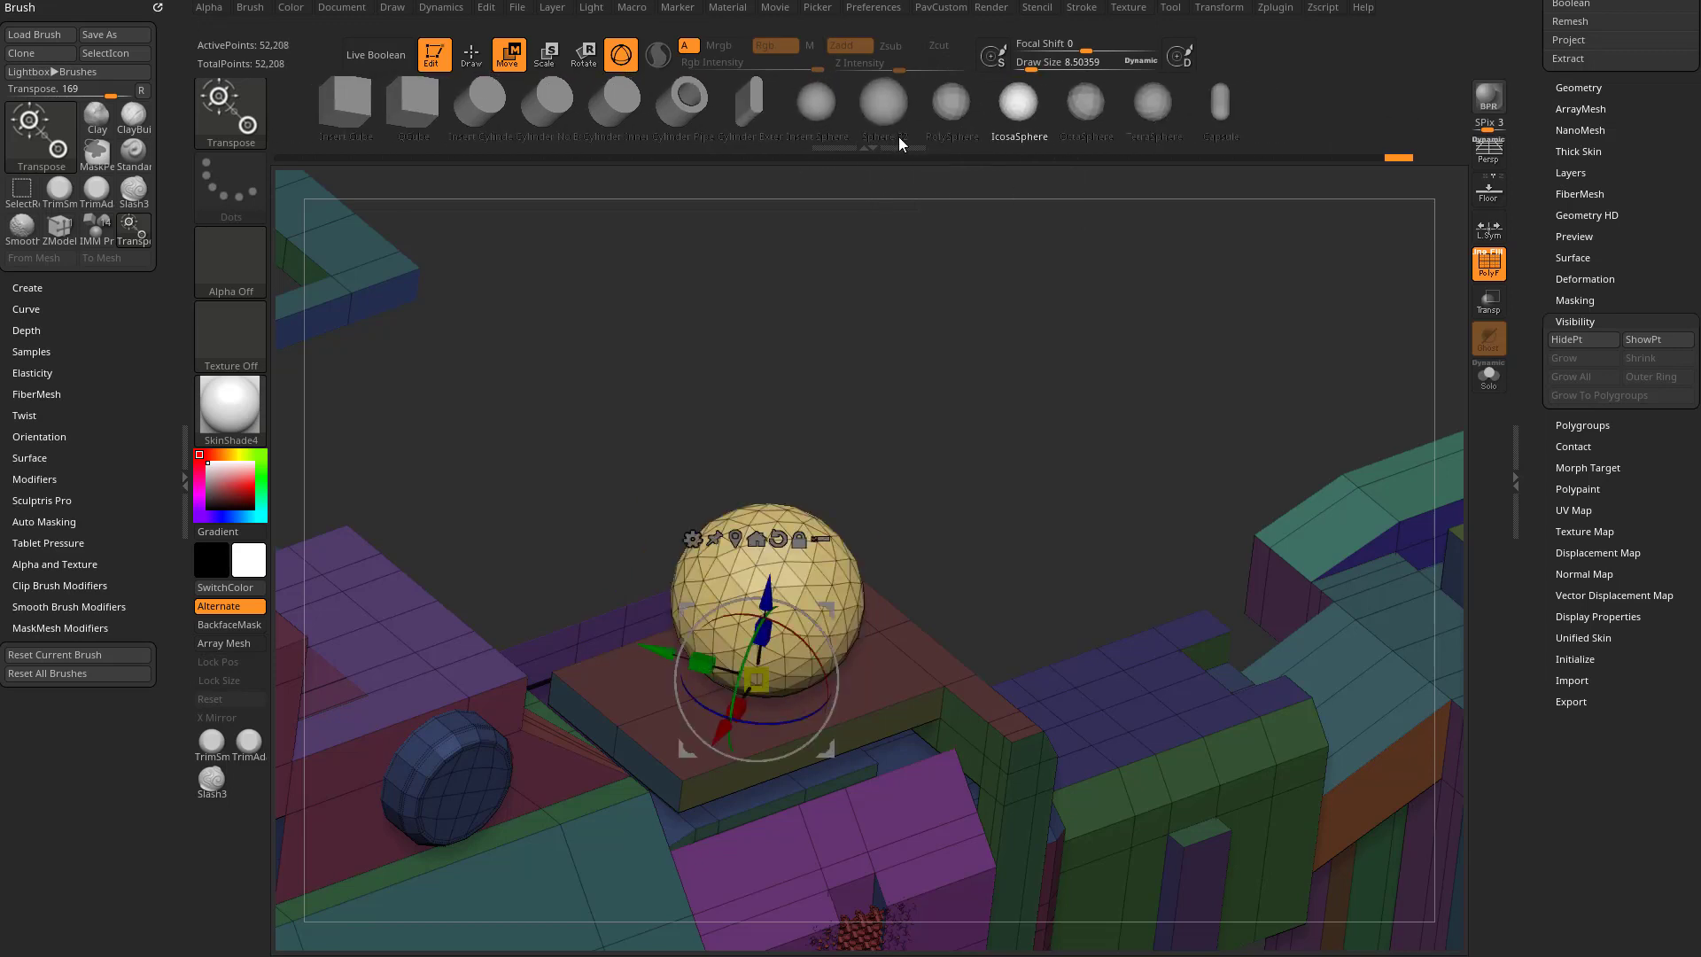
Step: With ZModeler, set the polygon action to Insert NanoMesh with target Polygroup All and apply it to the IcosaSphere
key("b")
key("z")
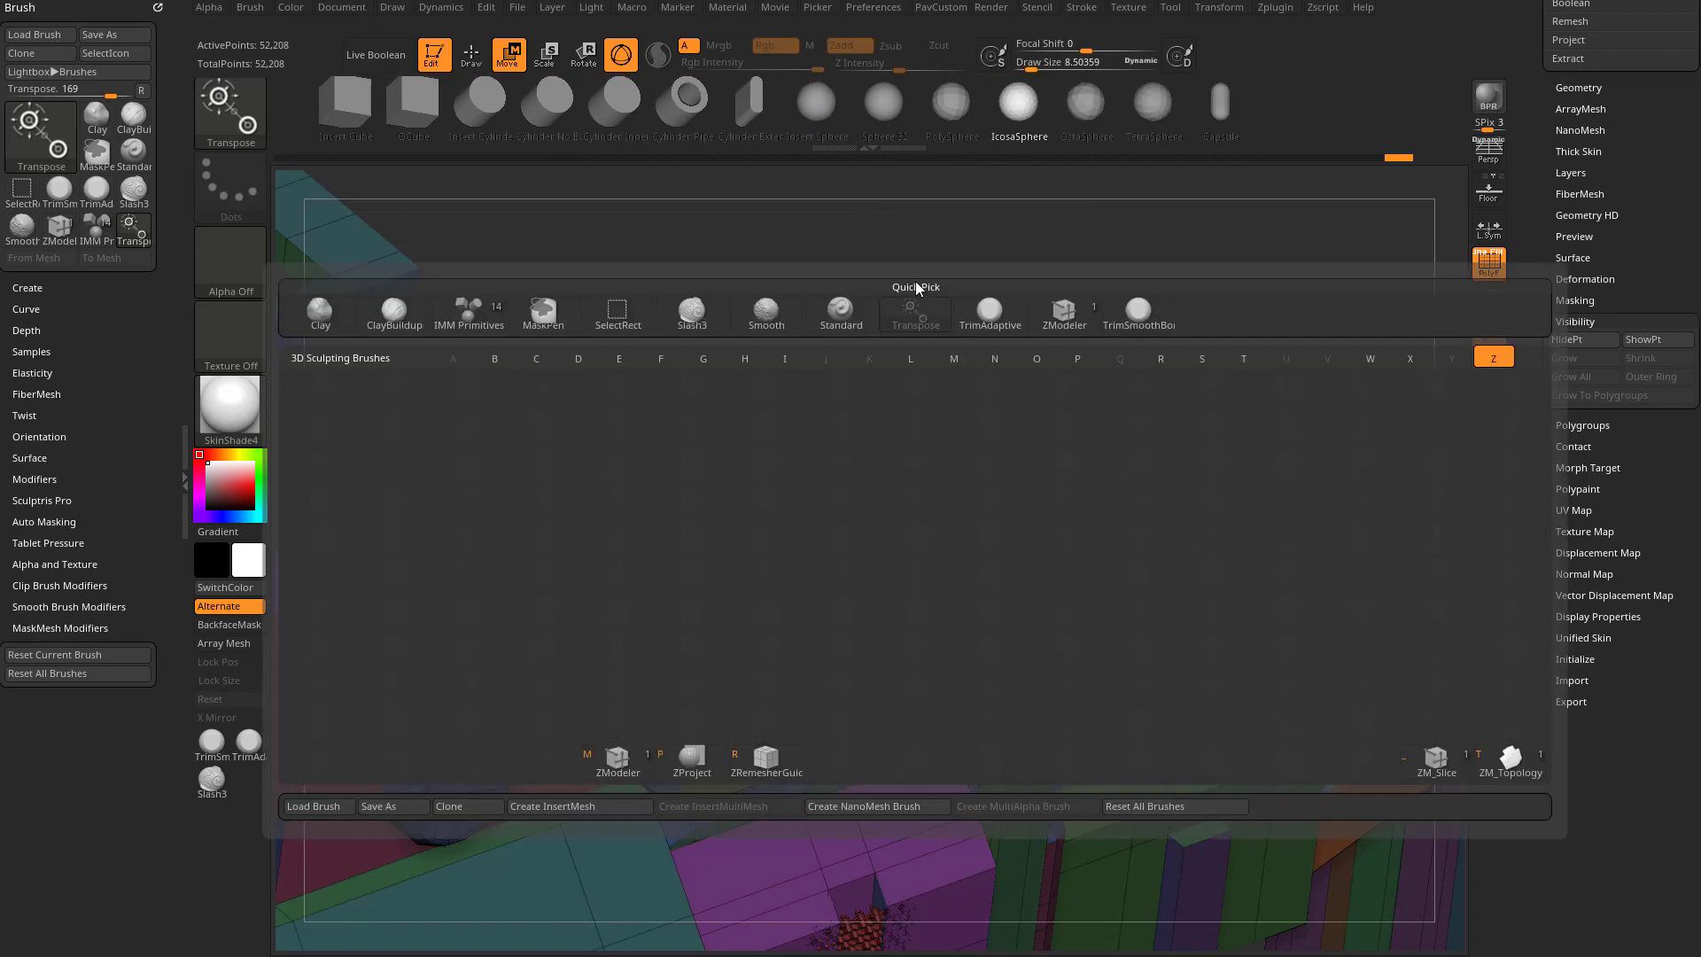
key("m")
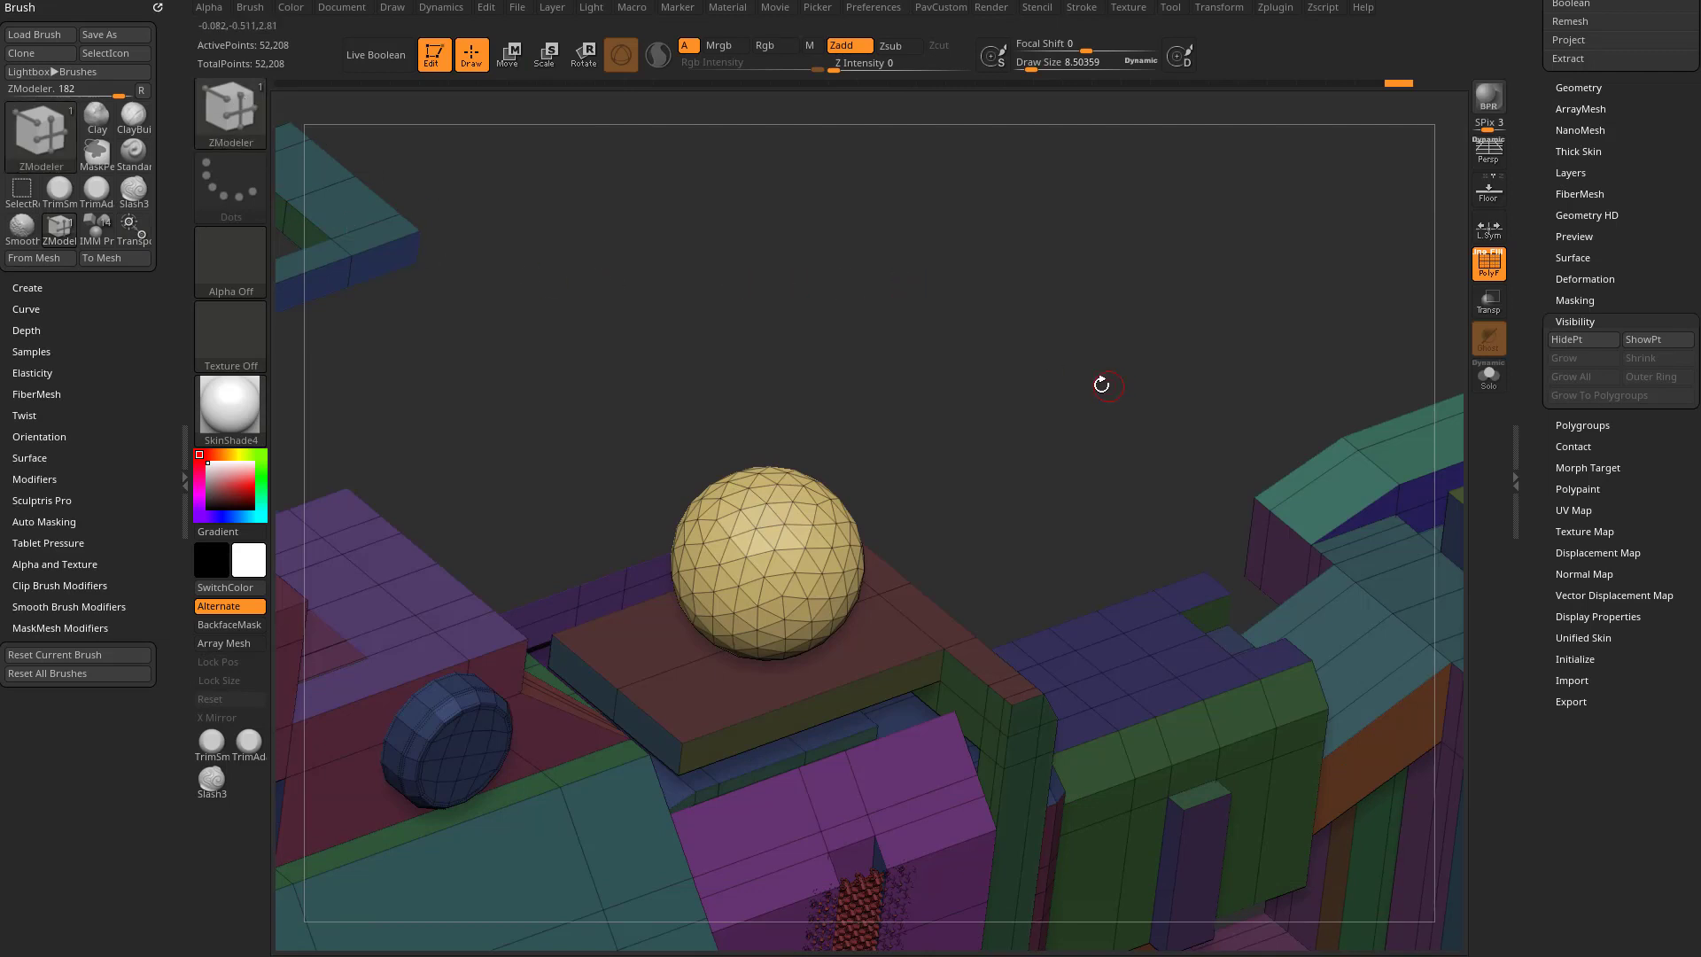
left_click_drag(1019, 361, 884, 417, "alt")
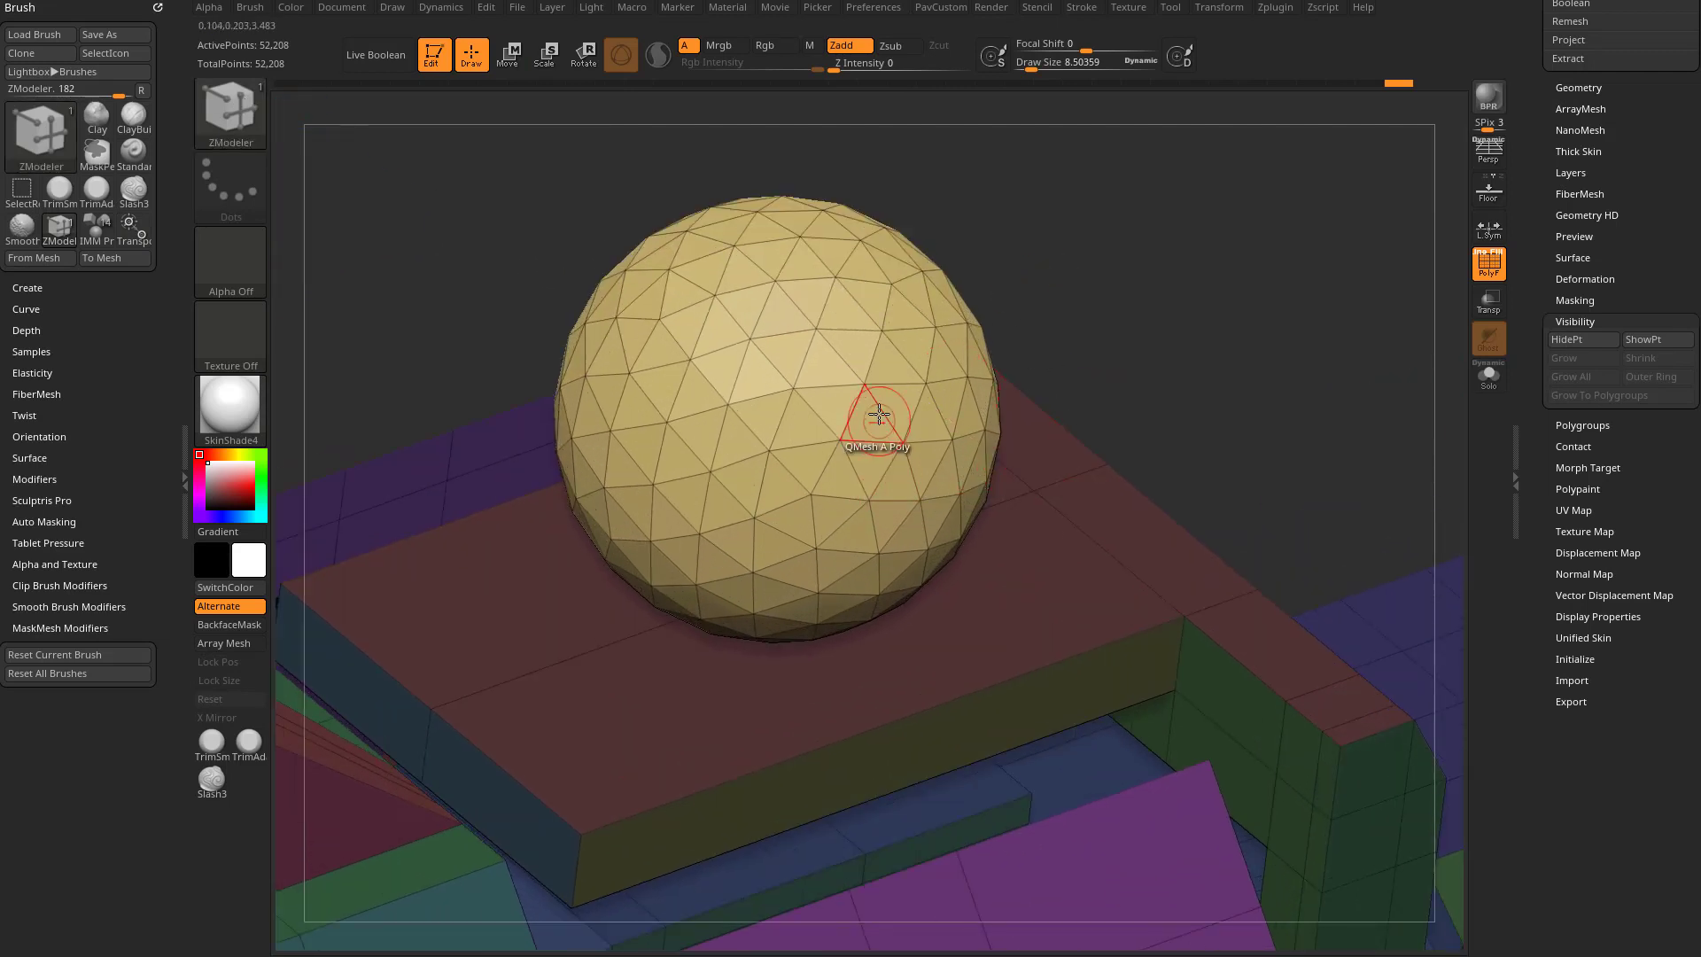
key("space")
left_click(795, 295)
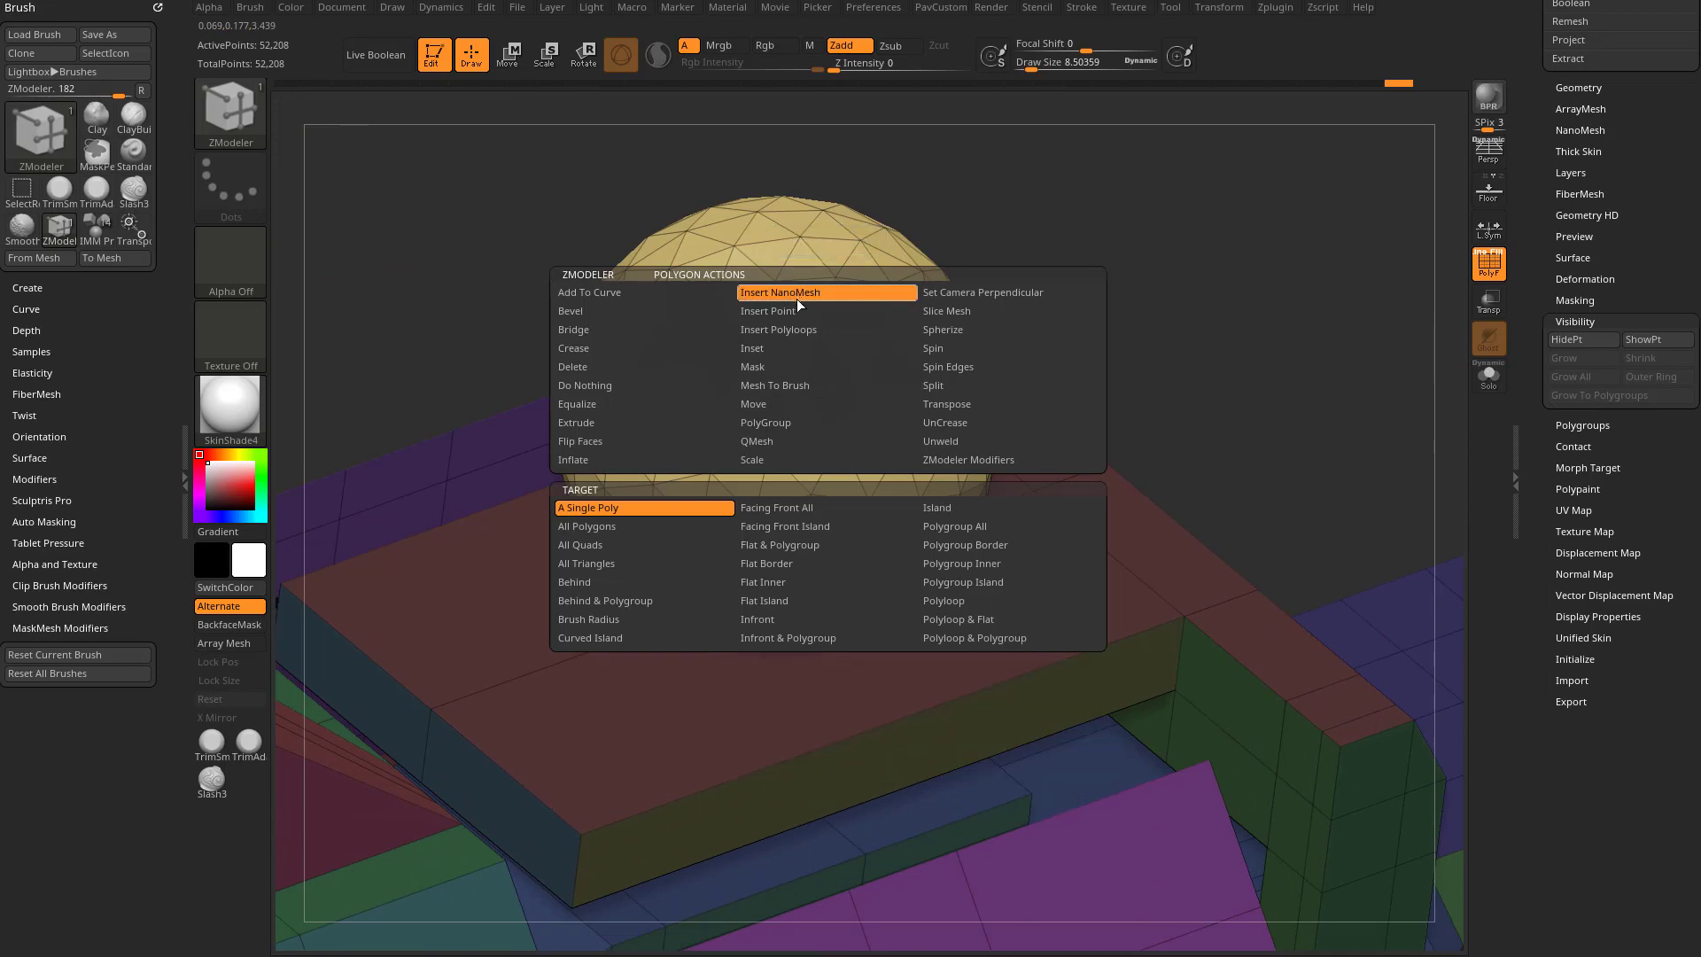
left_click(948, 526)
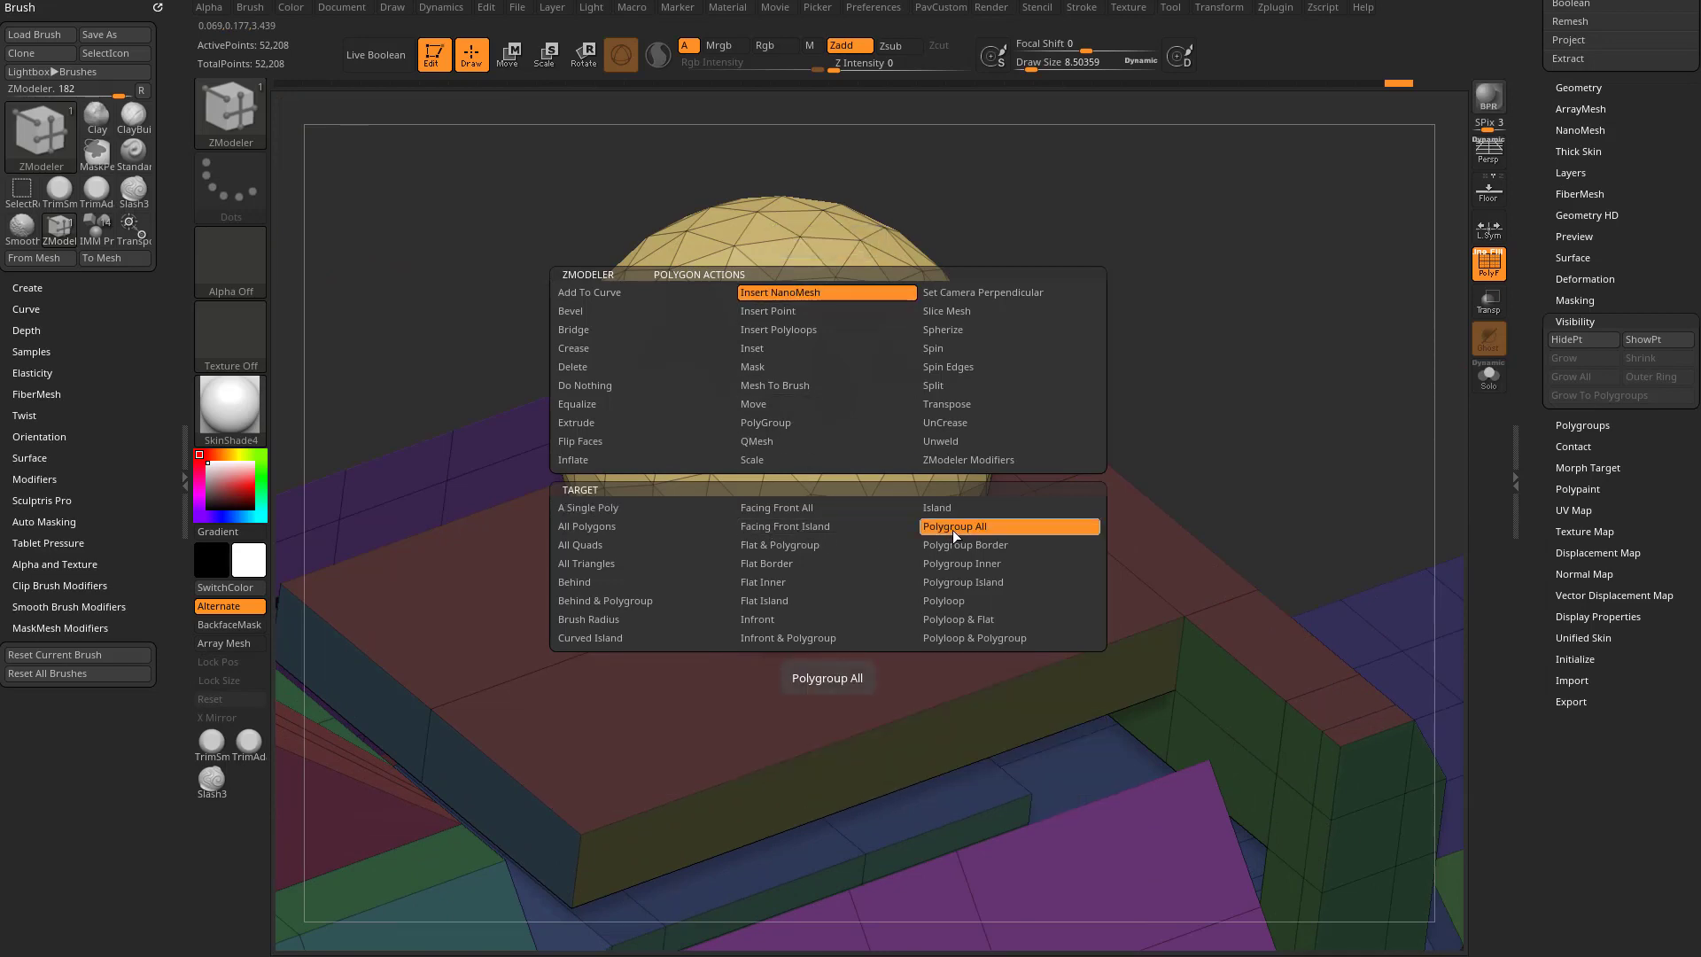
left_click_drag(845, 381, 1027, 602)
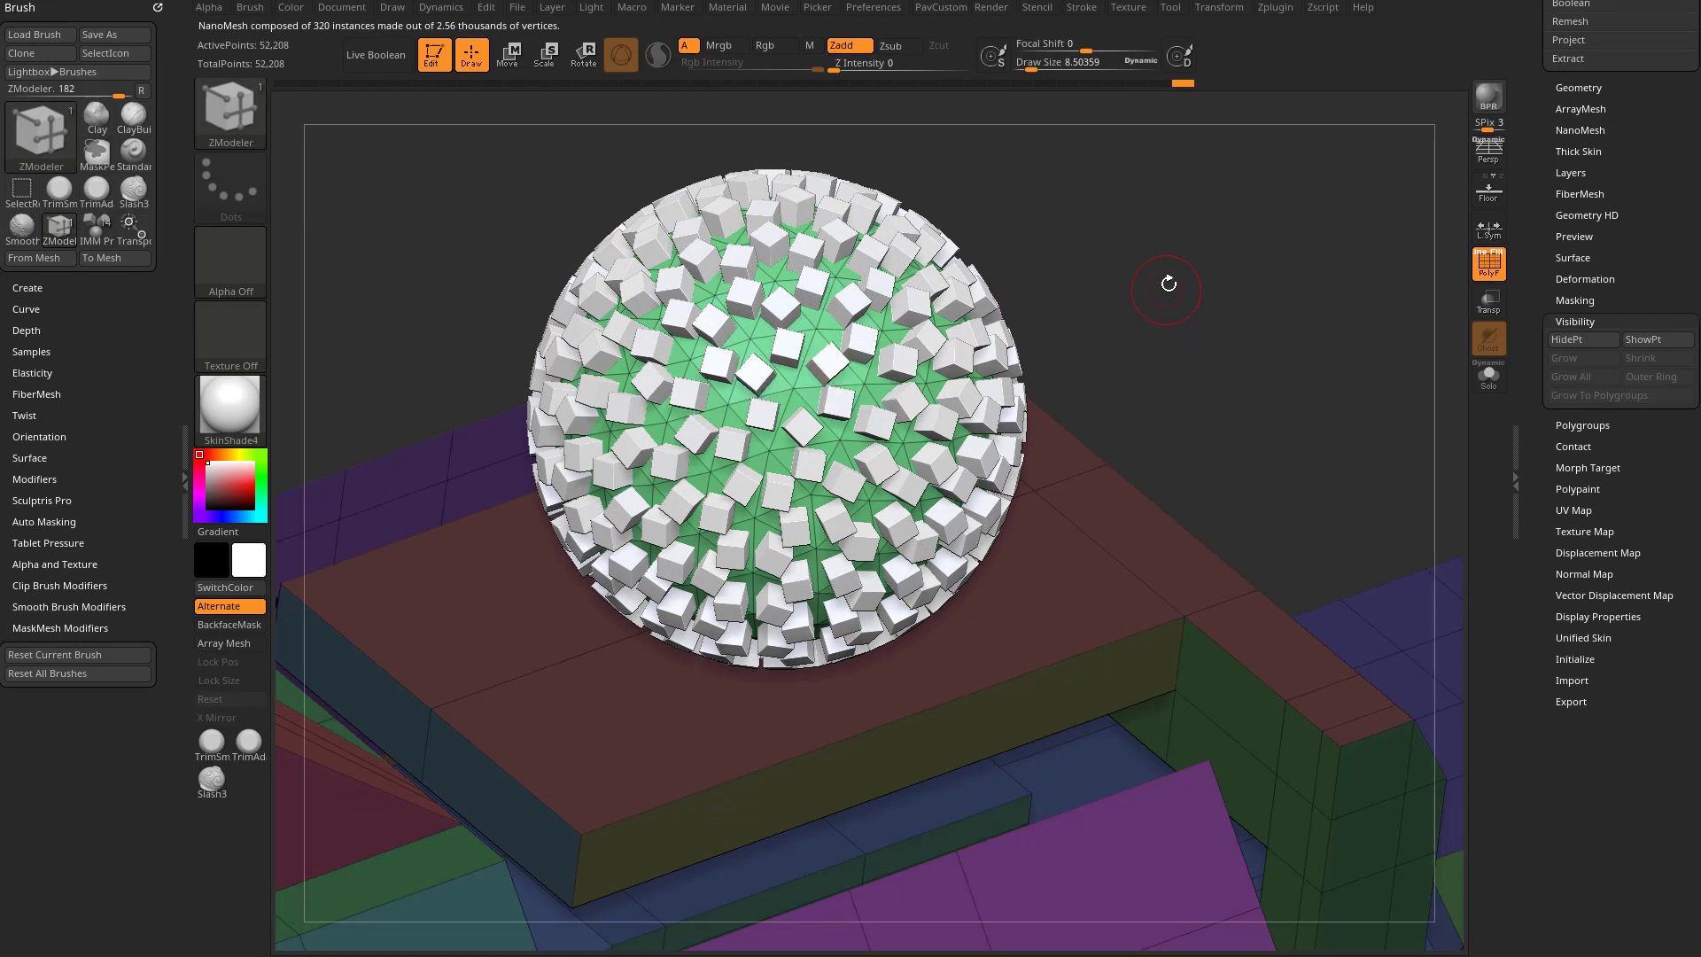
Step: Inspect the NanoMesh cubes on the sphere and undo their insertion
left_click_drag(1169, 284, 1116, 342)
key("ctrl+z")
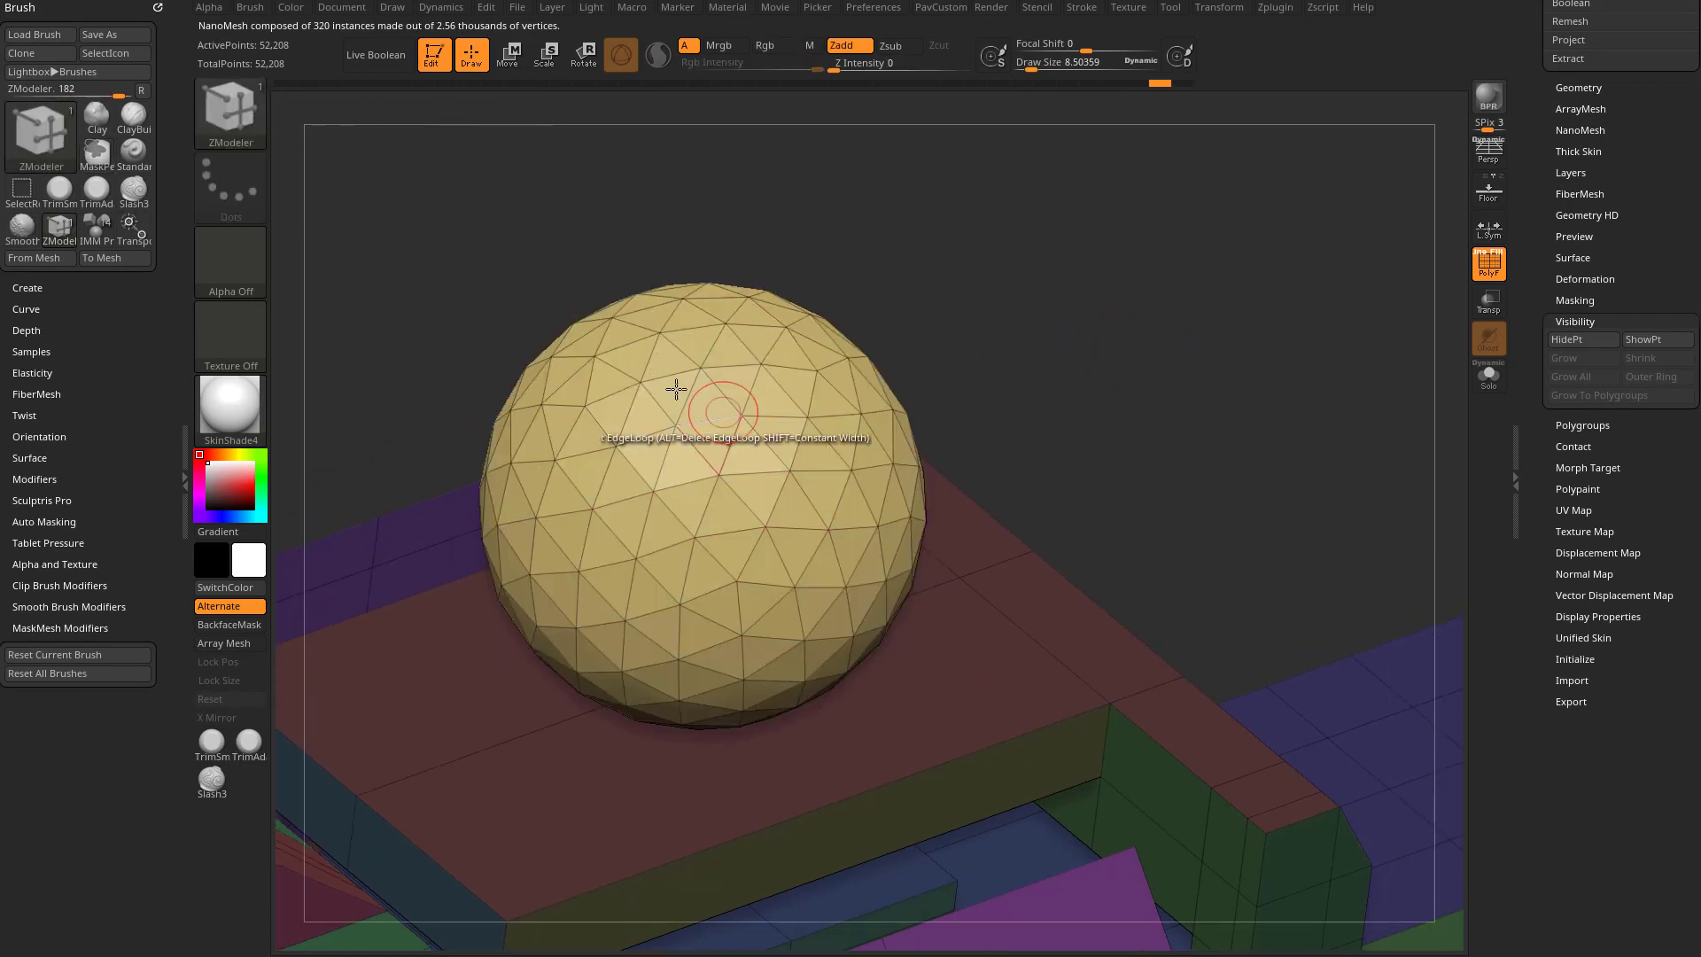
mouse_move(1067, 370)
left_mouse_down("alt")
mouse_move(1066, 349)
mouse_move(1054, 396)
left_mouse_up("alt")
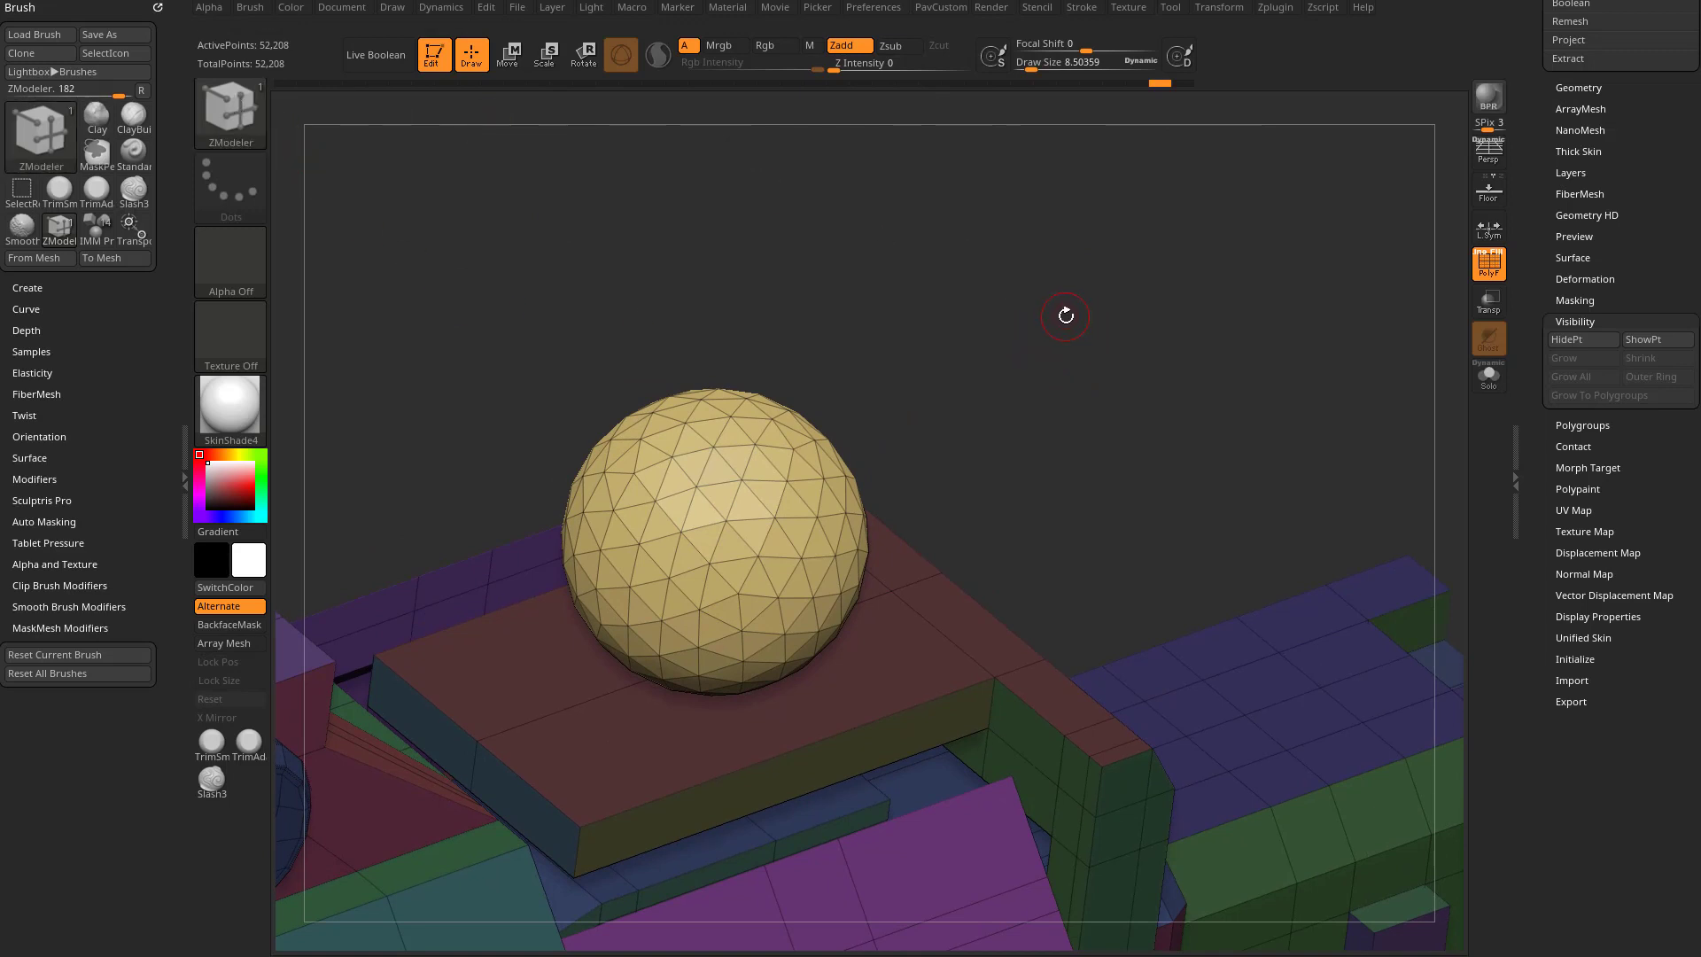
Step: Choose the InsertCylndrExt brush and draw an S-shaped segmented tube curve from the IcosaSphere into empty space
key("b")
key("i")
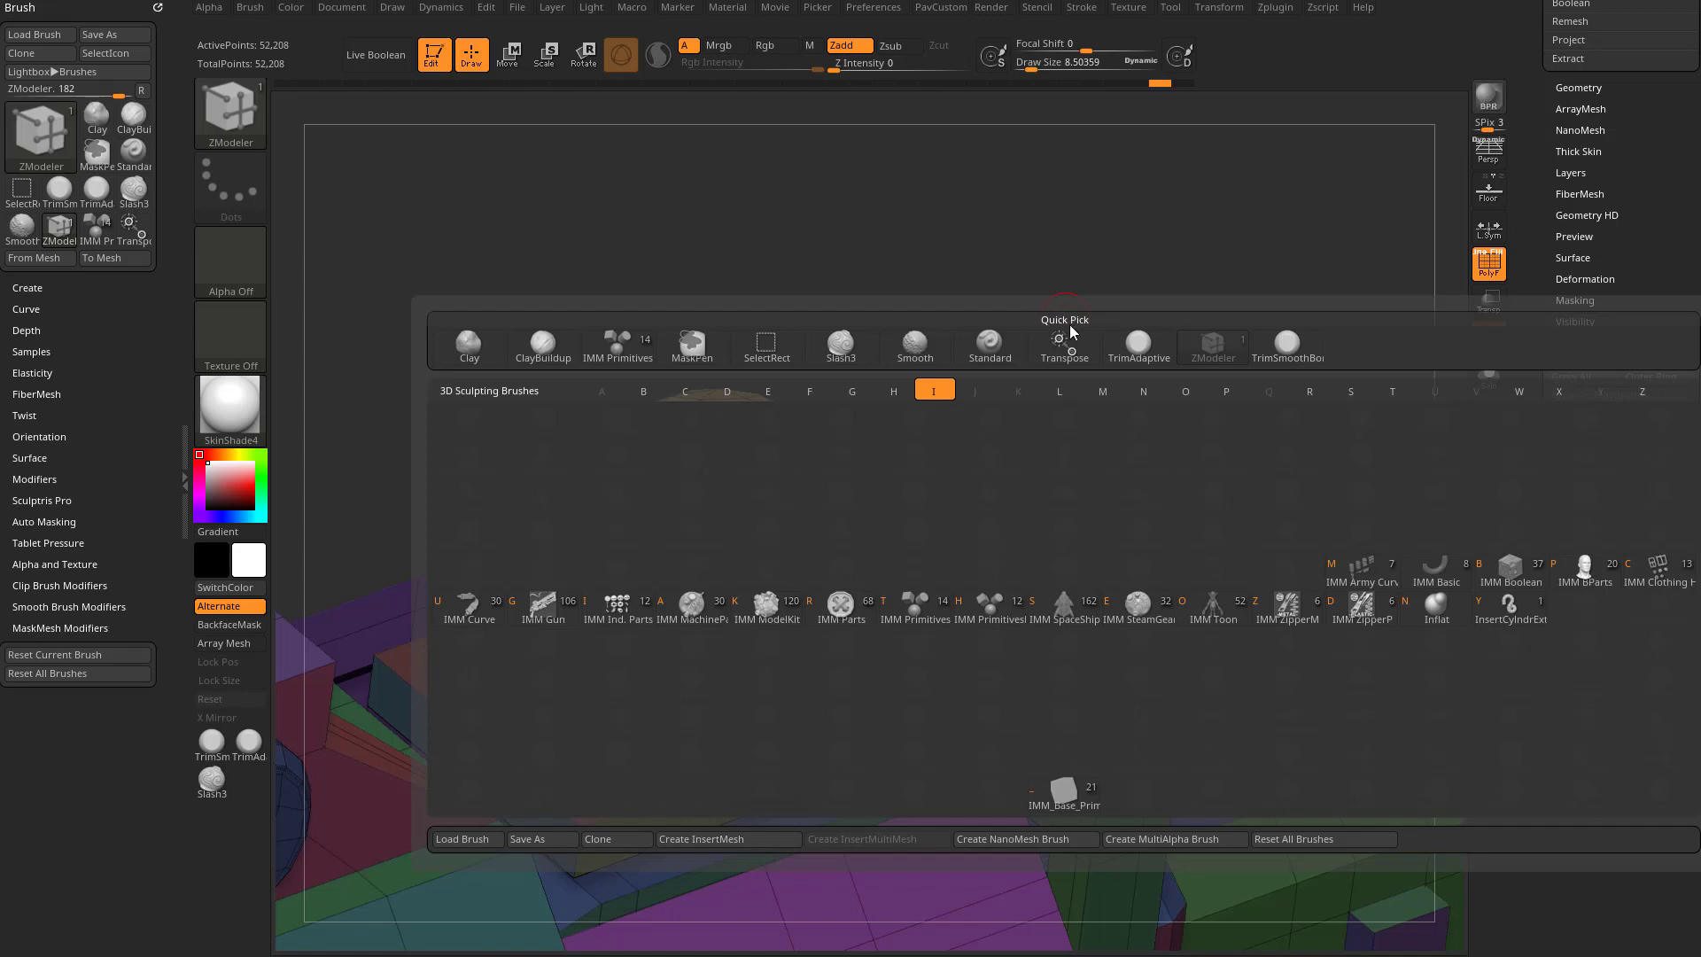
left_click(1509, 606)
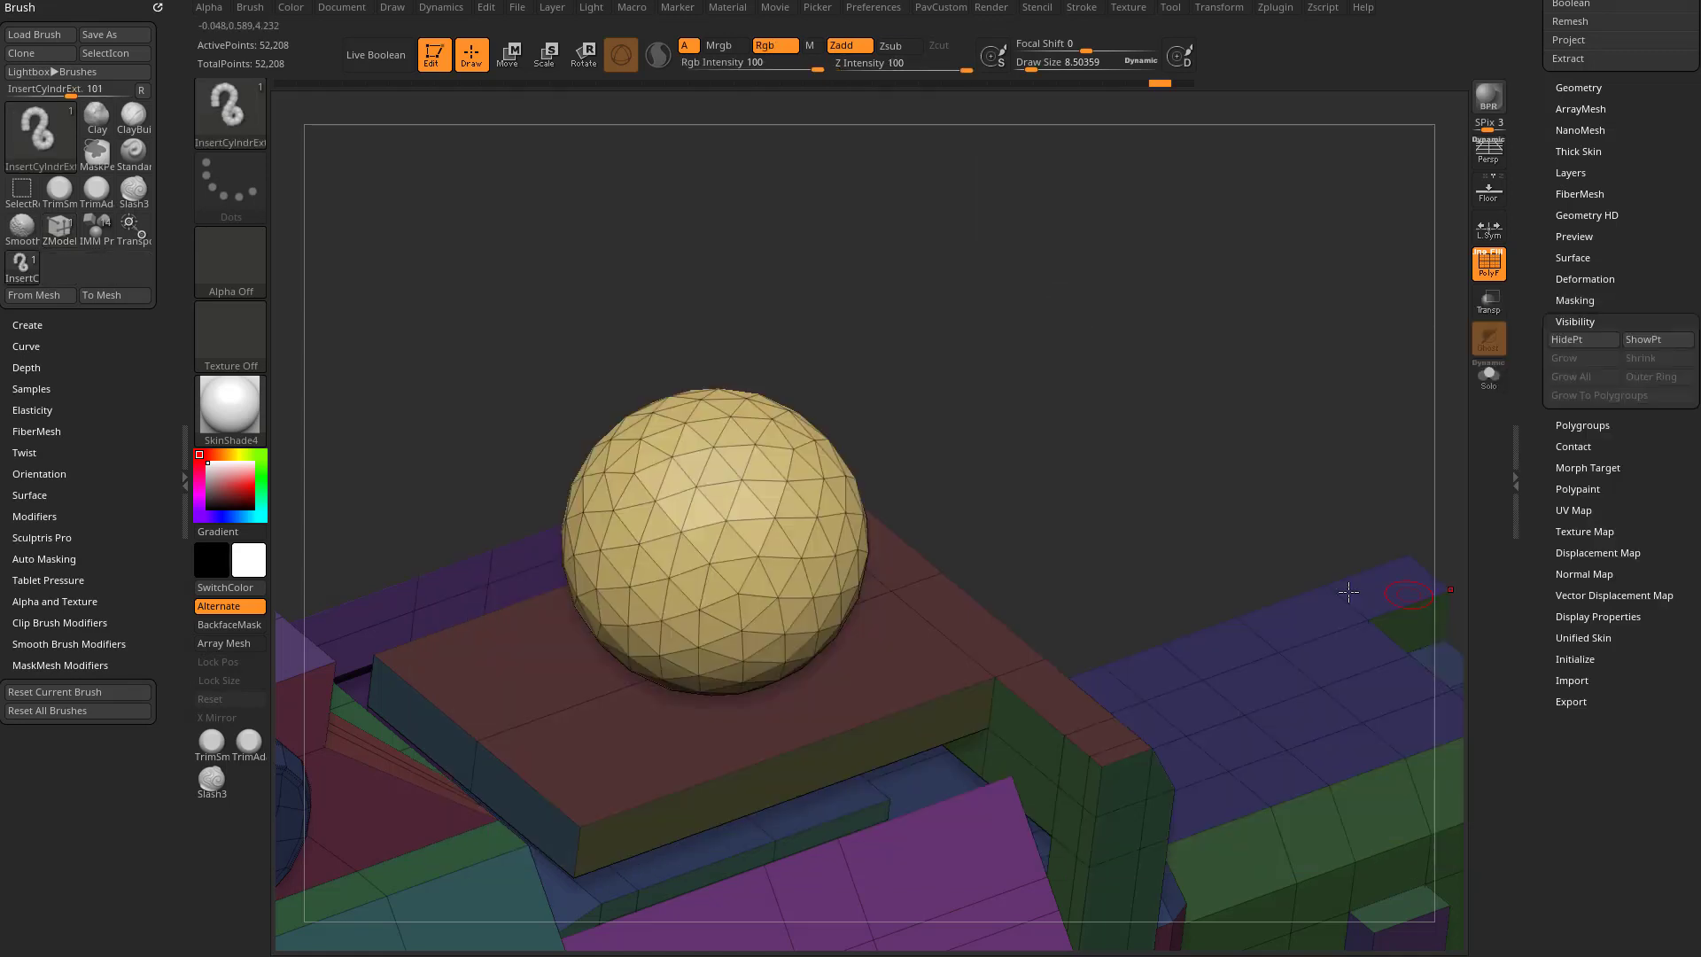
left_click_drag(1192, 445, 1132, 507, "alt")
mouse_move(686, 535)
left_mouse_down()
mouse_move(737, 444)
mouse_move(962, 271)
left_mouse_up()
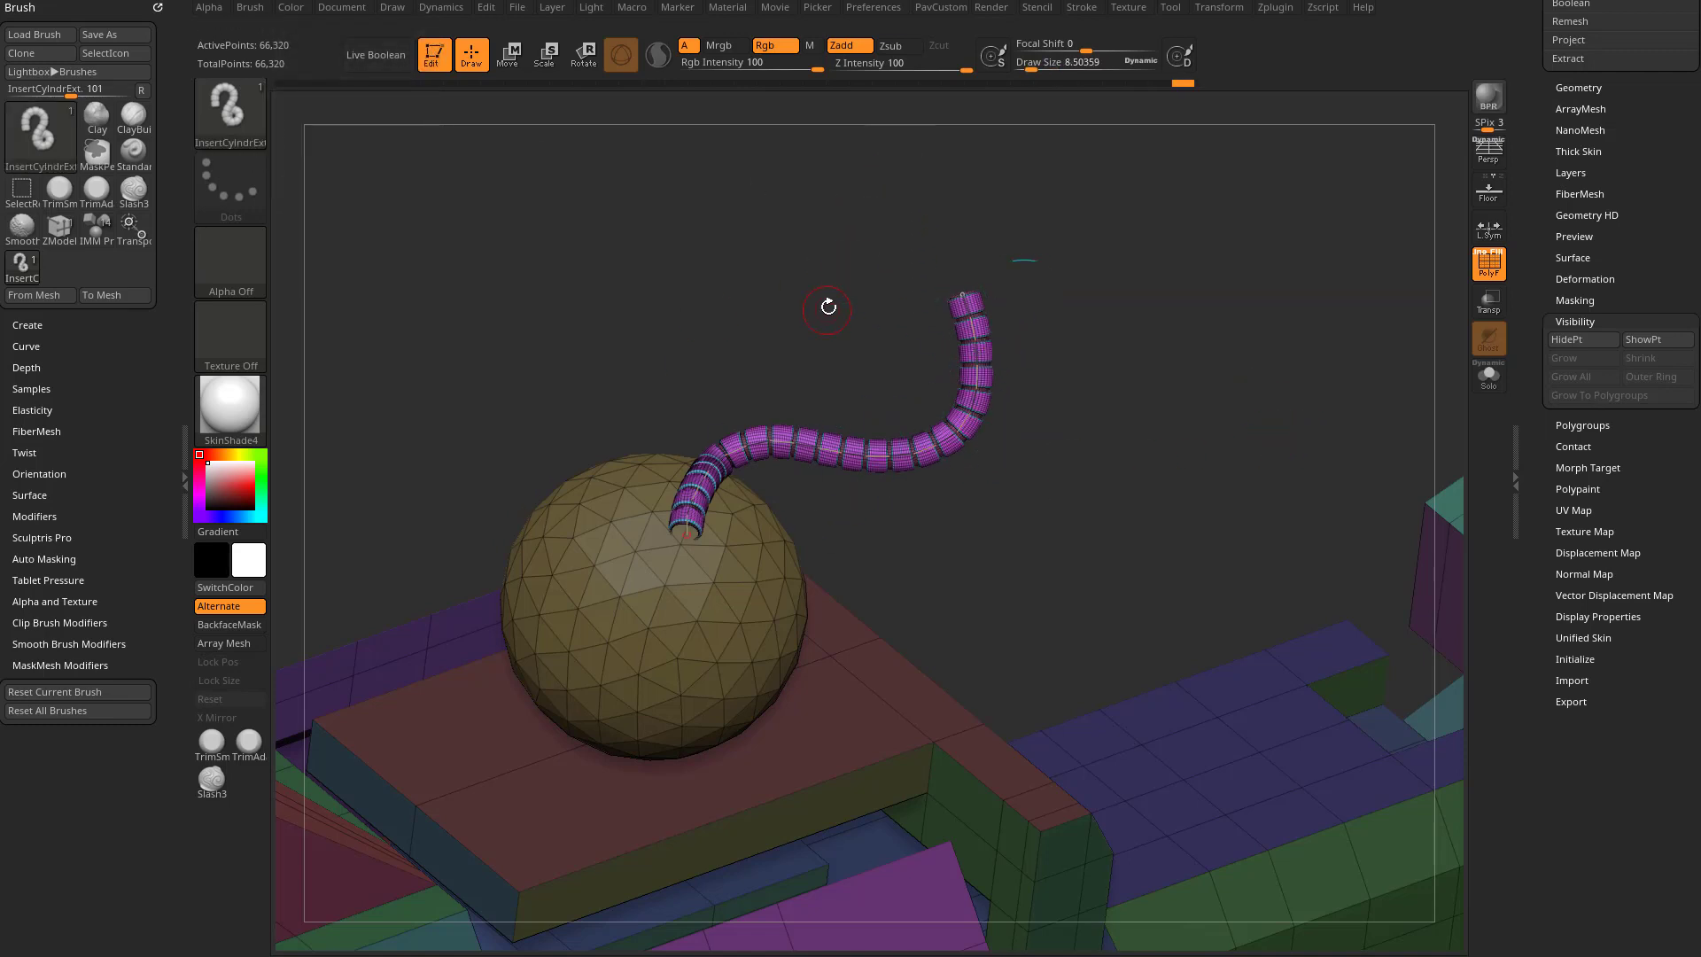
Step: Switch the sculpting brush to IMM Primitives
key("b")
key("i")
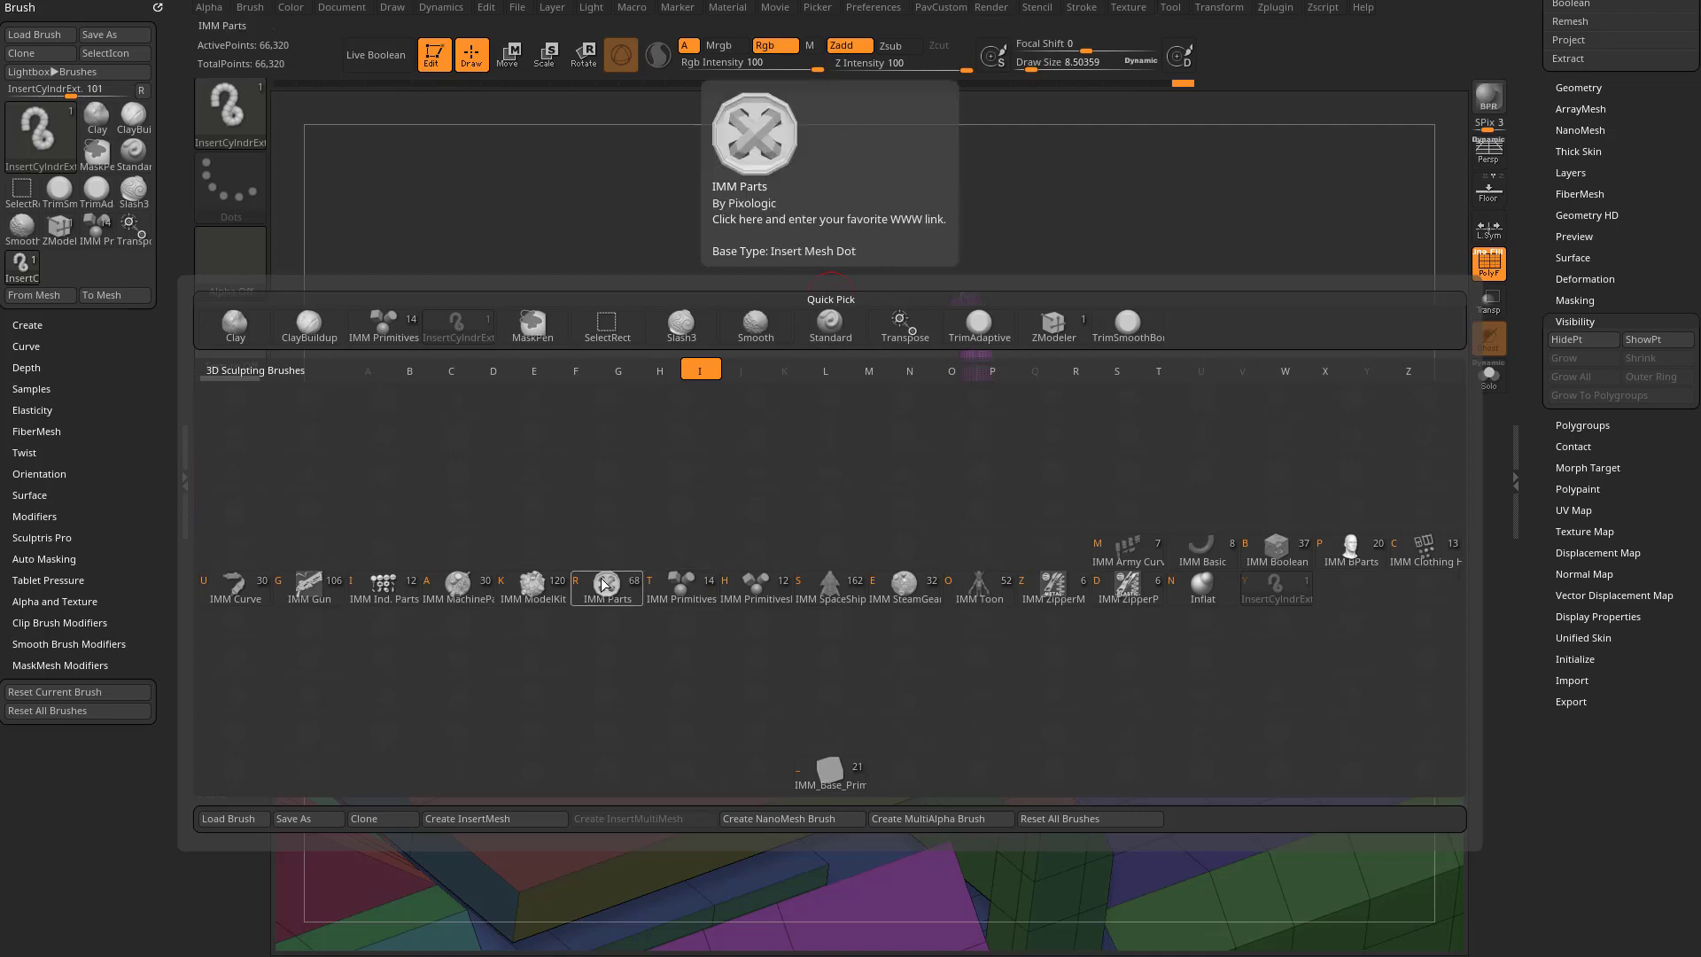
left_click(684, 583)
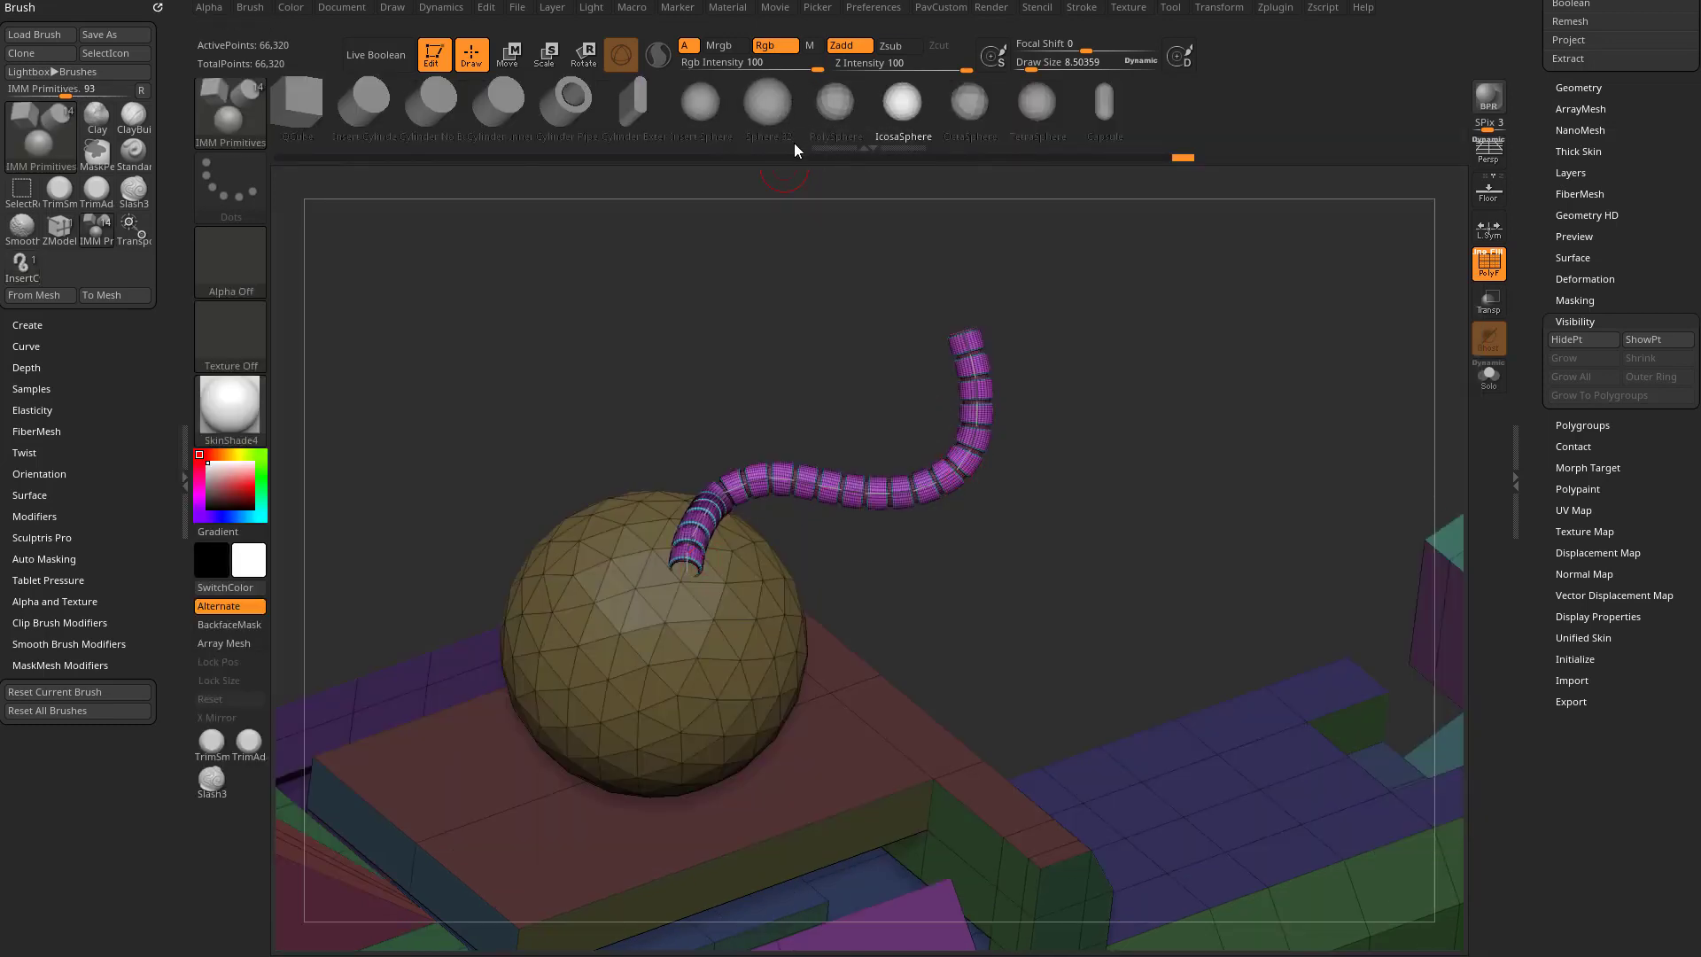
Step: Turn off the Auto Show/Hide option for the IMM Viewer in the interface preferences
left_click(874, 9)
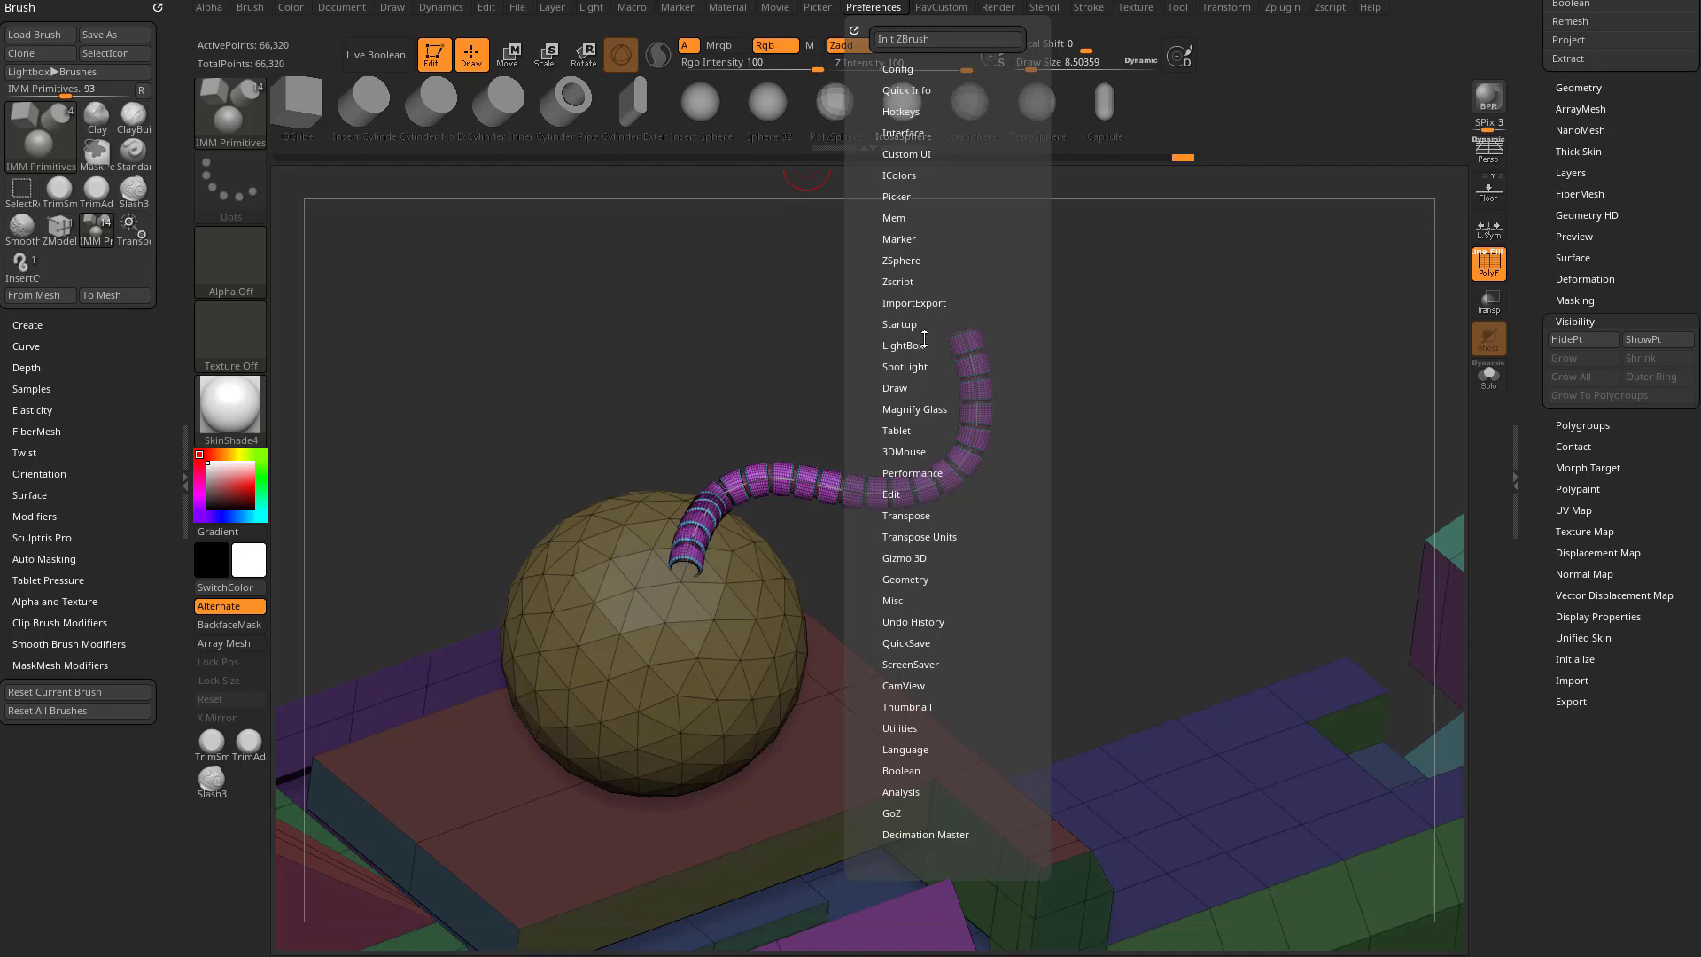
left_click(905, 133)
left_click(906, 169)
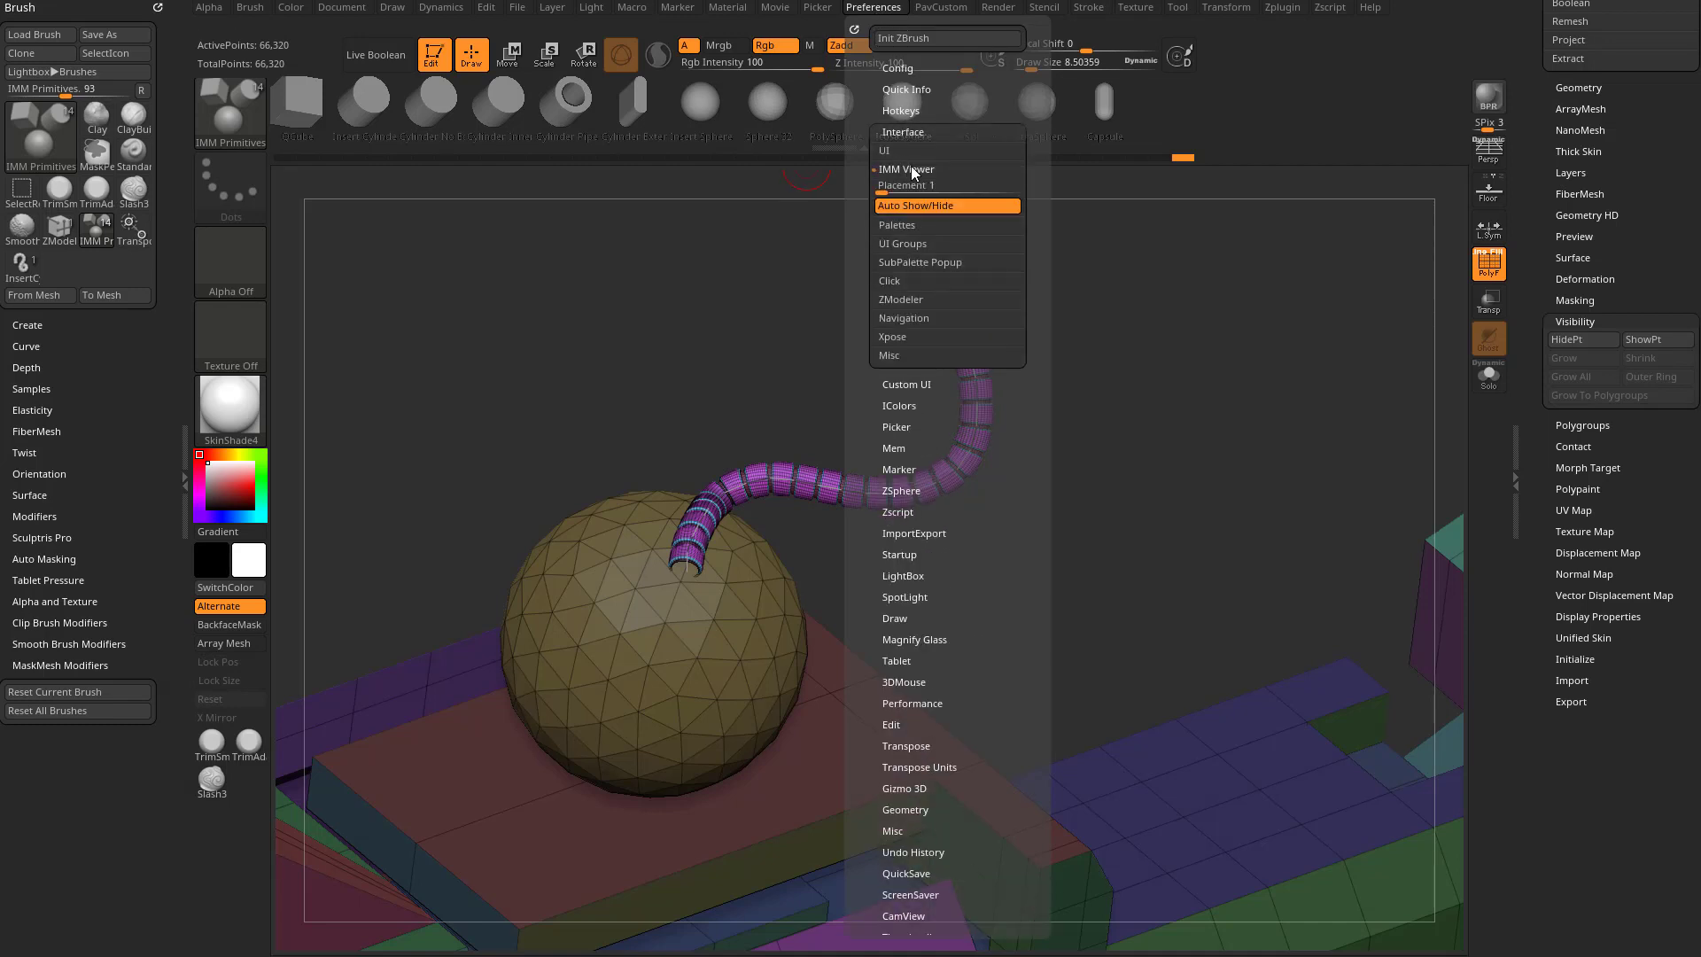
left_click(926, 208)
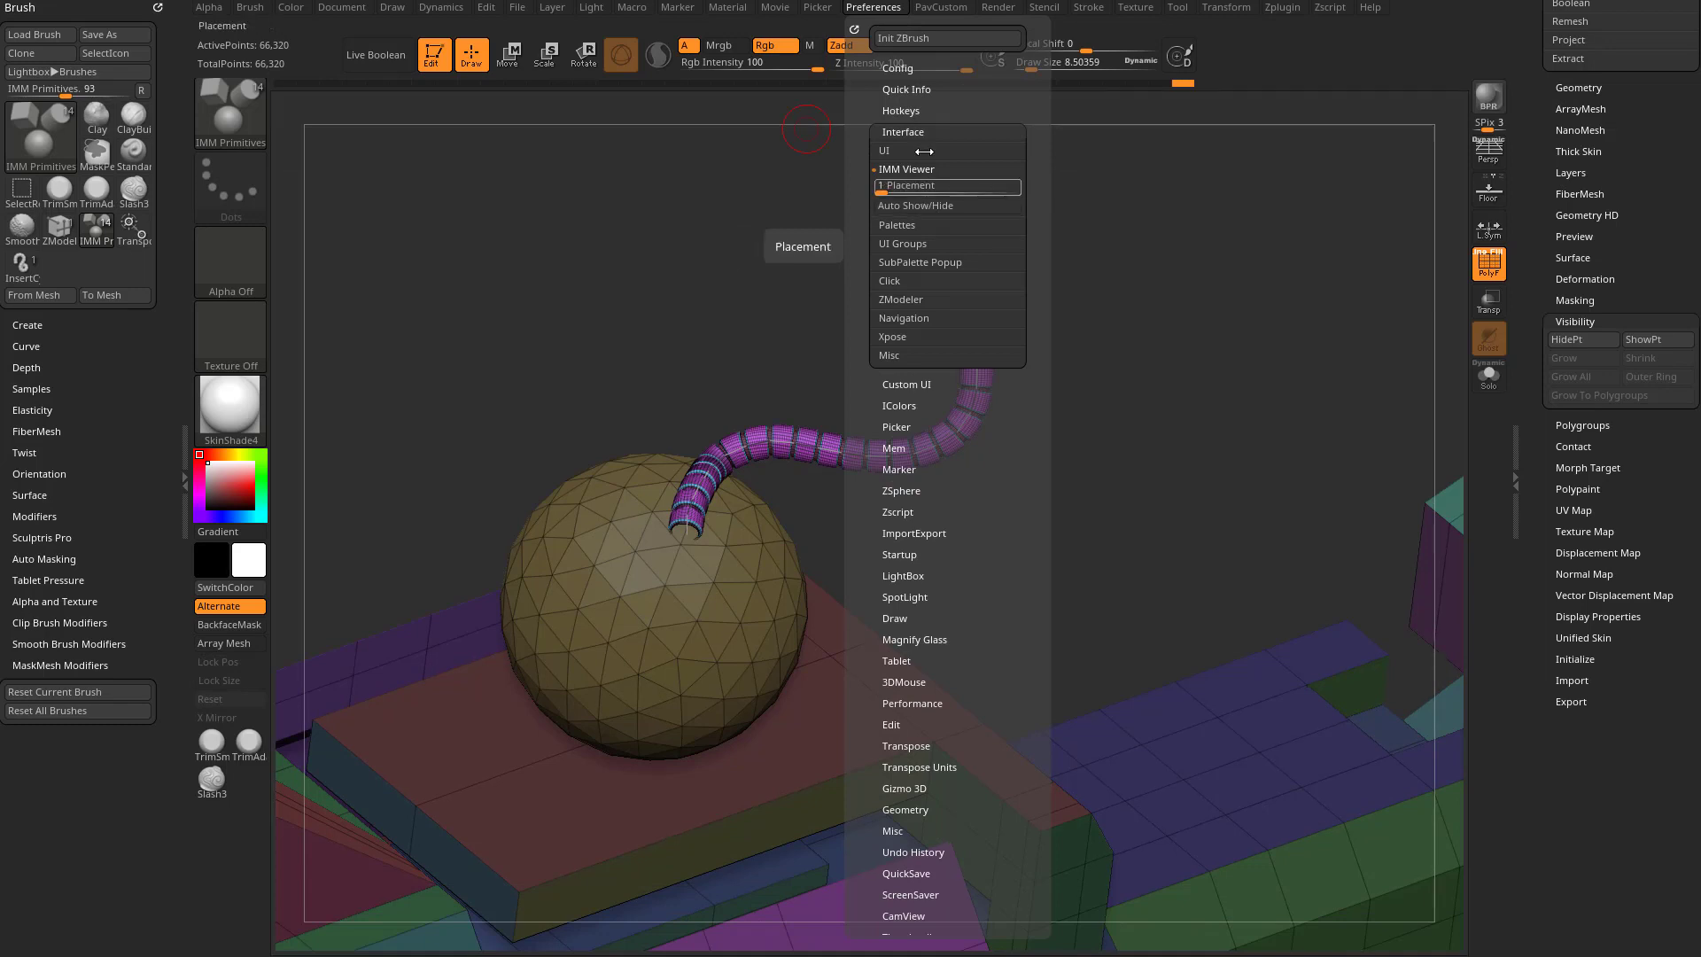
Step: Look at the Store Config option in the preferences and turn Auto Show/Hide for the IMM Viewer back on
left_click(901, 68)
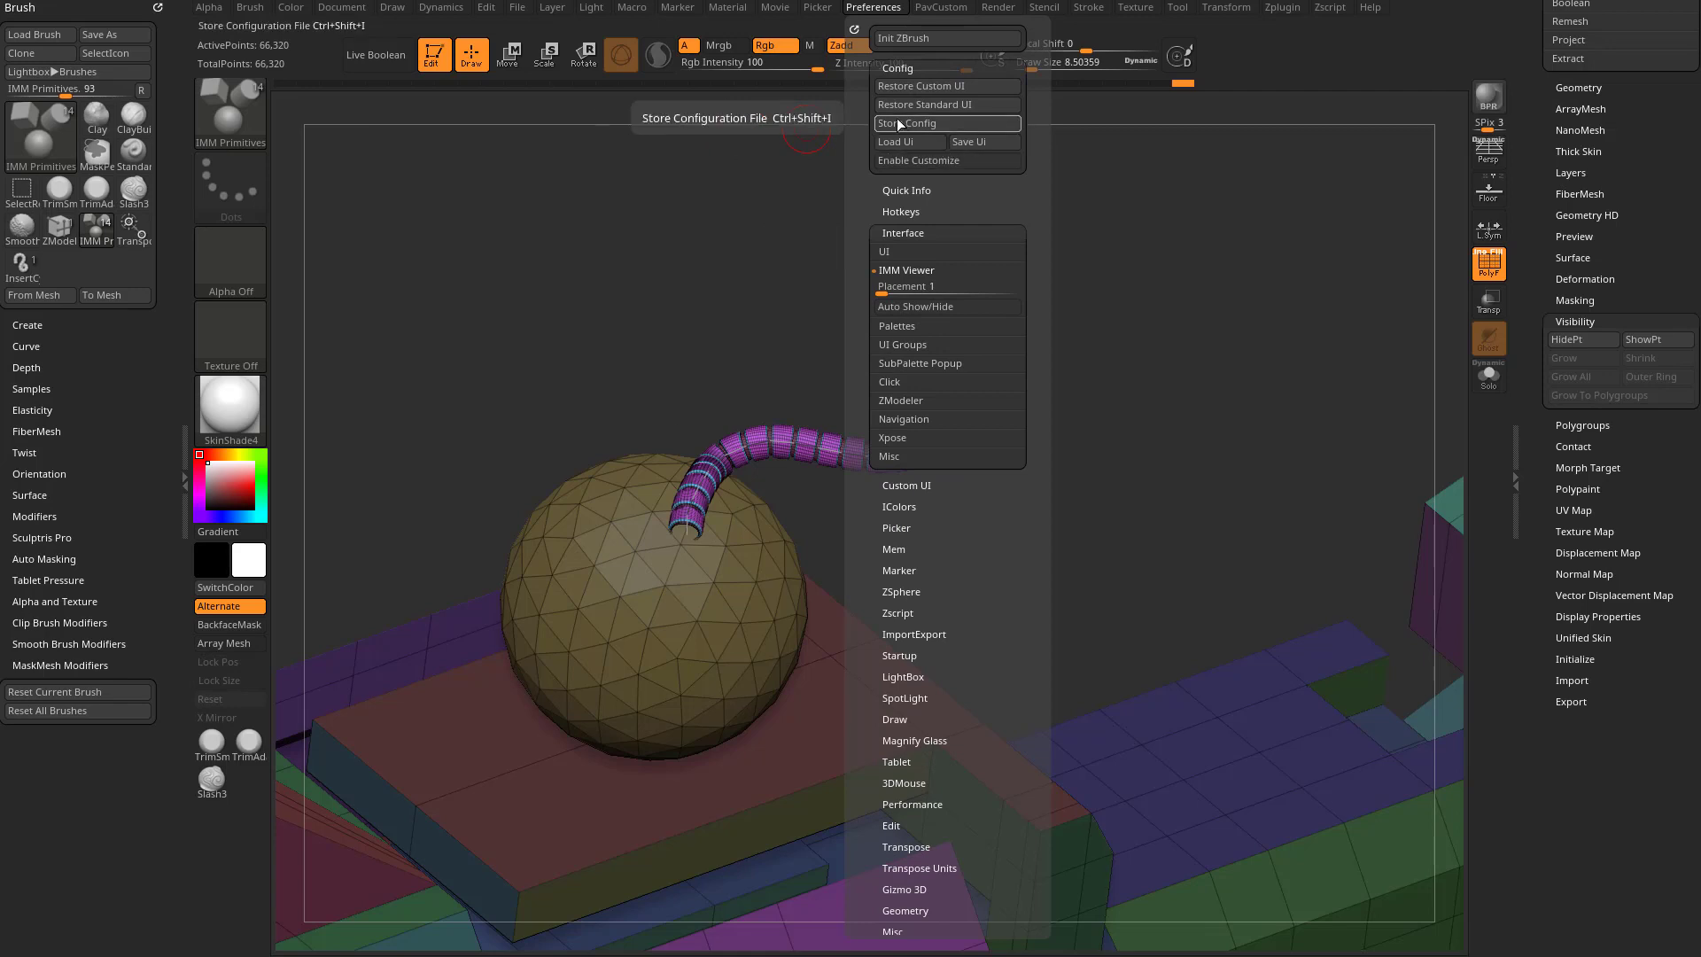
left_click(899, 68)
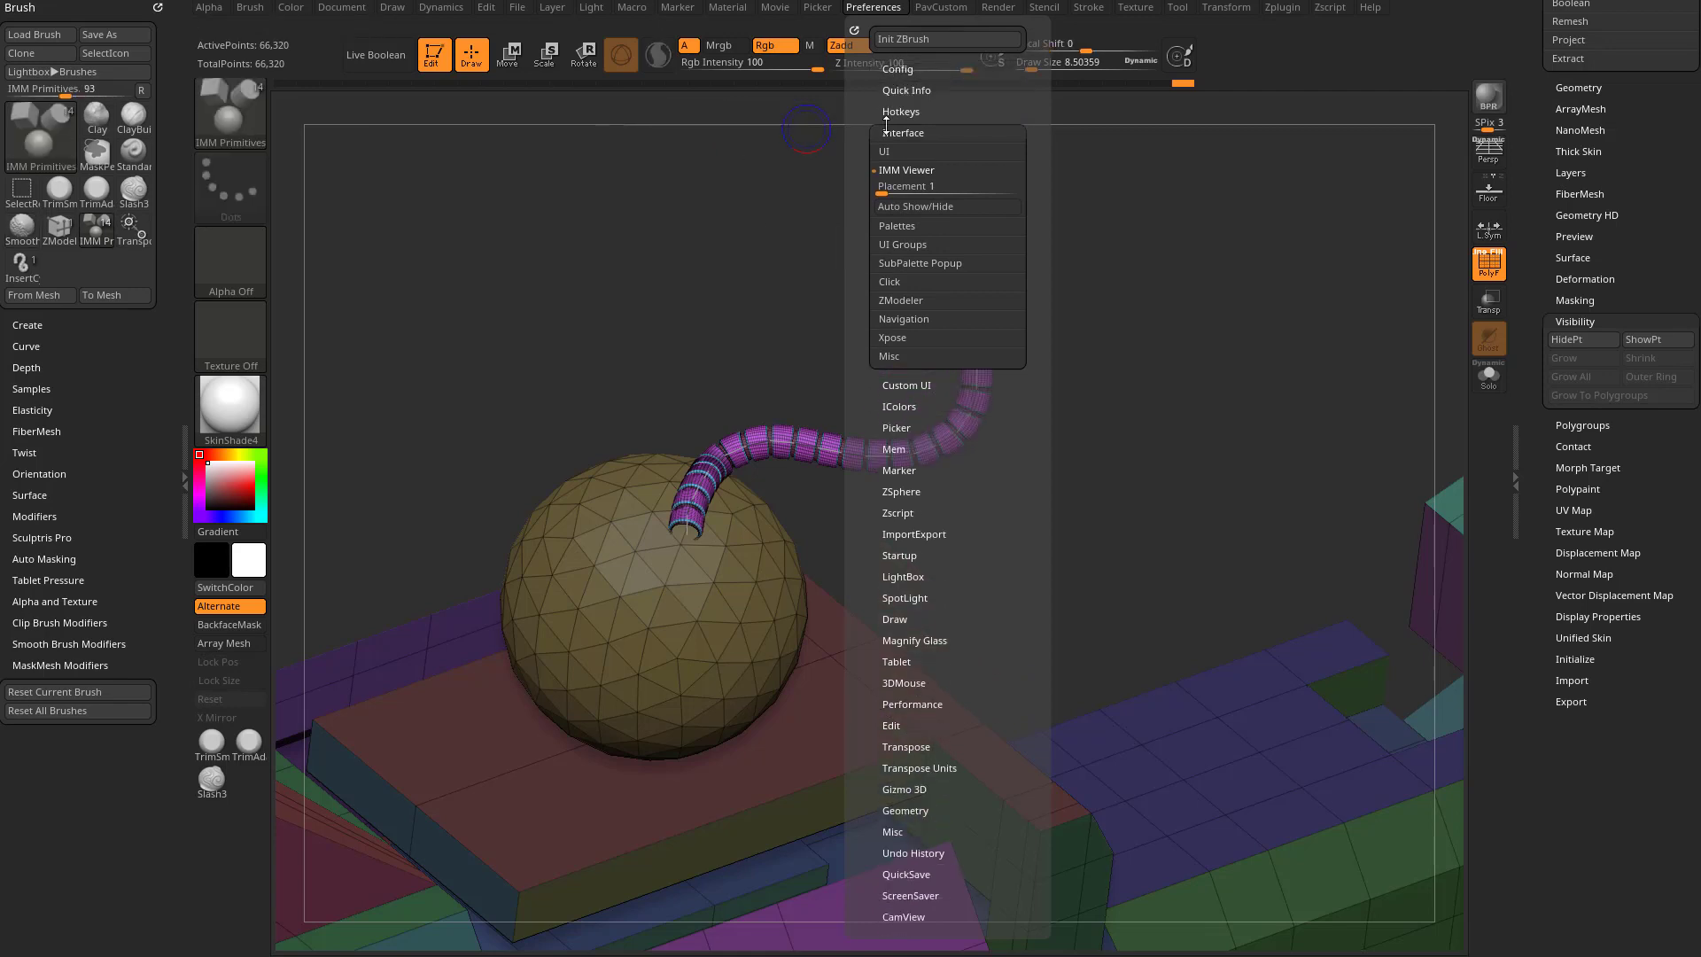
left_click(915, 210)
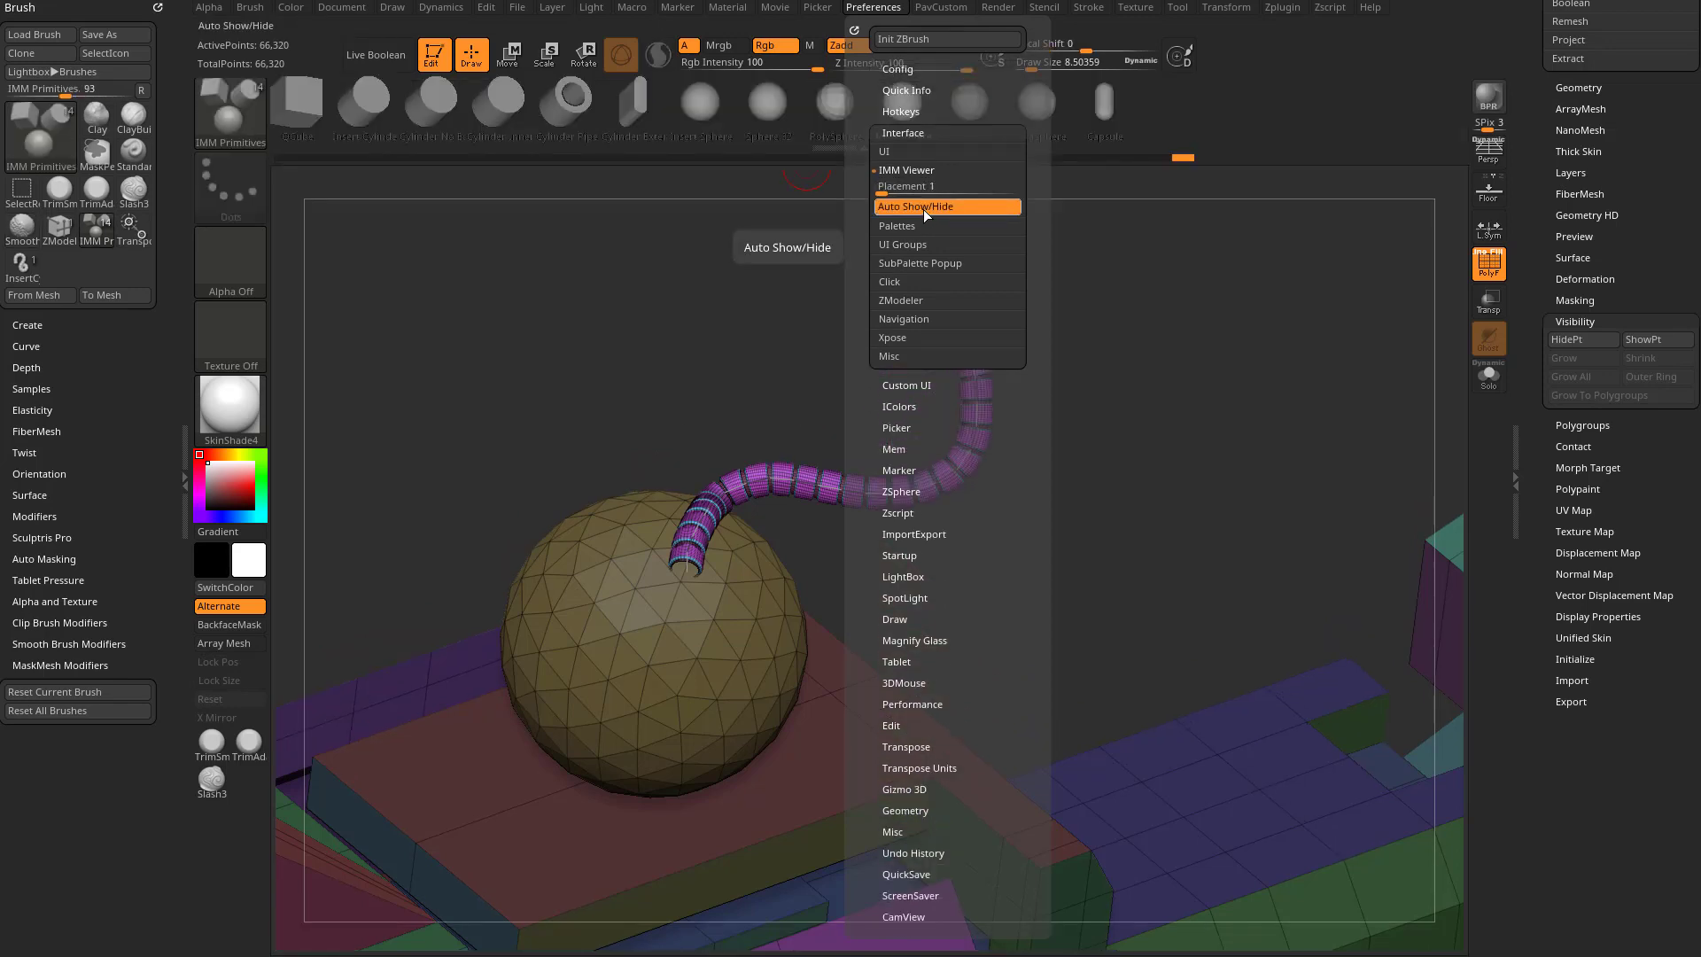
Step: Try the IMM Viewer at placements 2 and 4, return it to placement 1 and leave the preferences
left_click(925, 187)
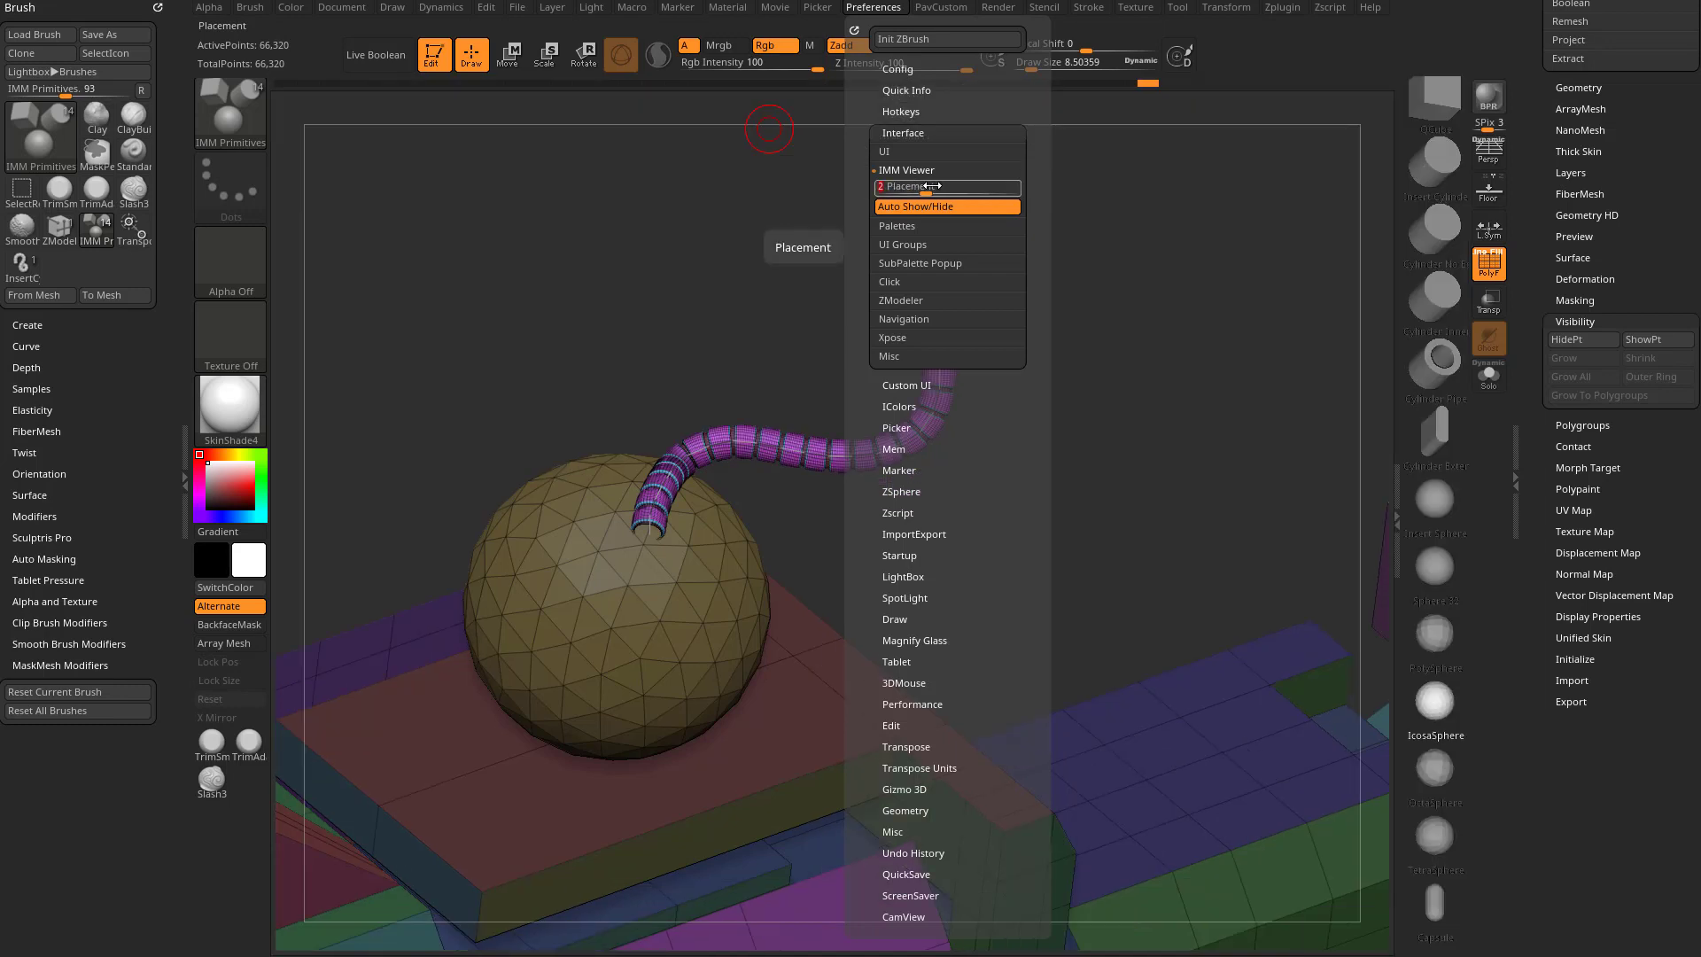
left_click(965, 187)
left_click(1003, 184)
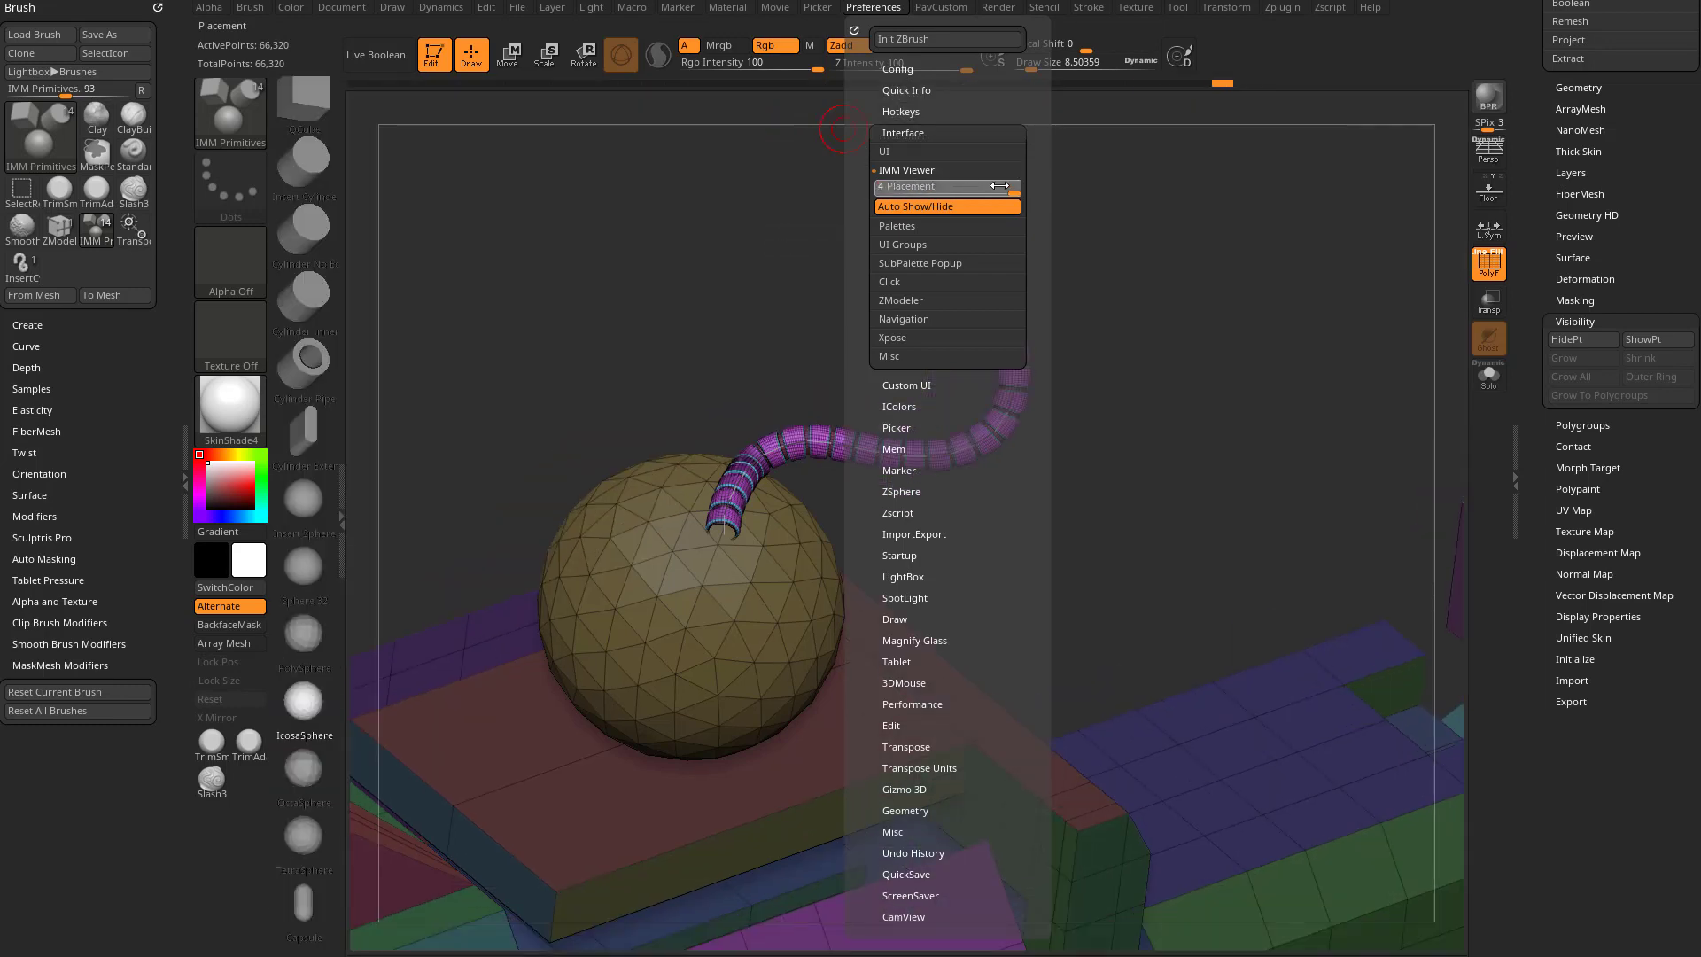
left_click(889, 188)
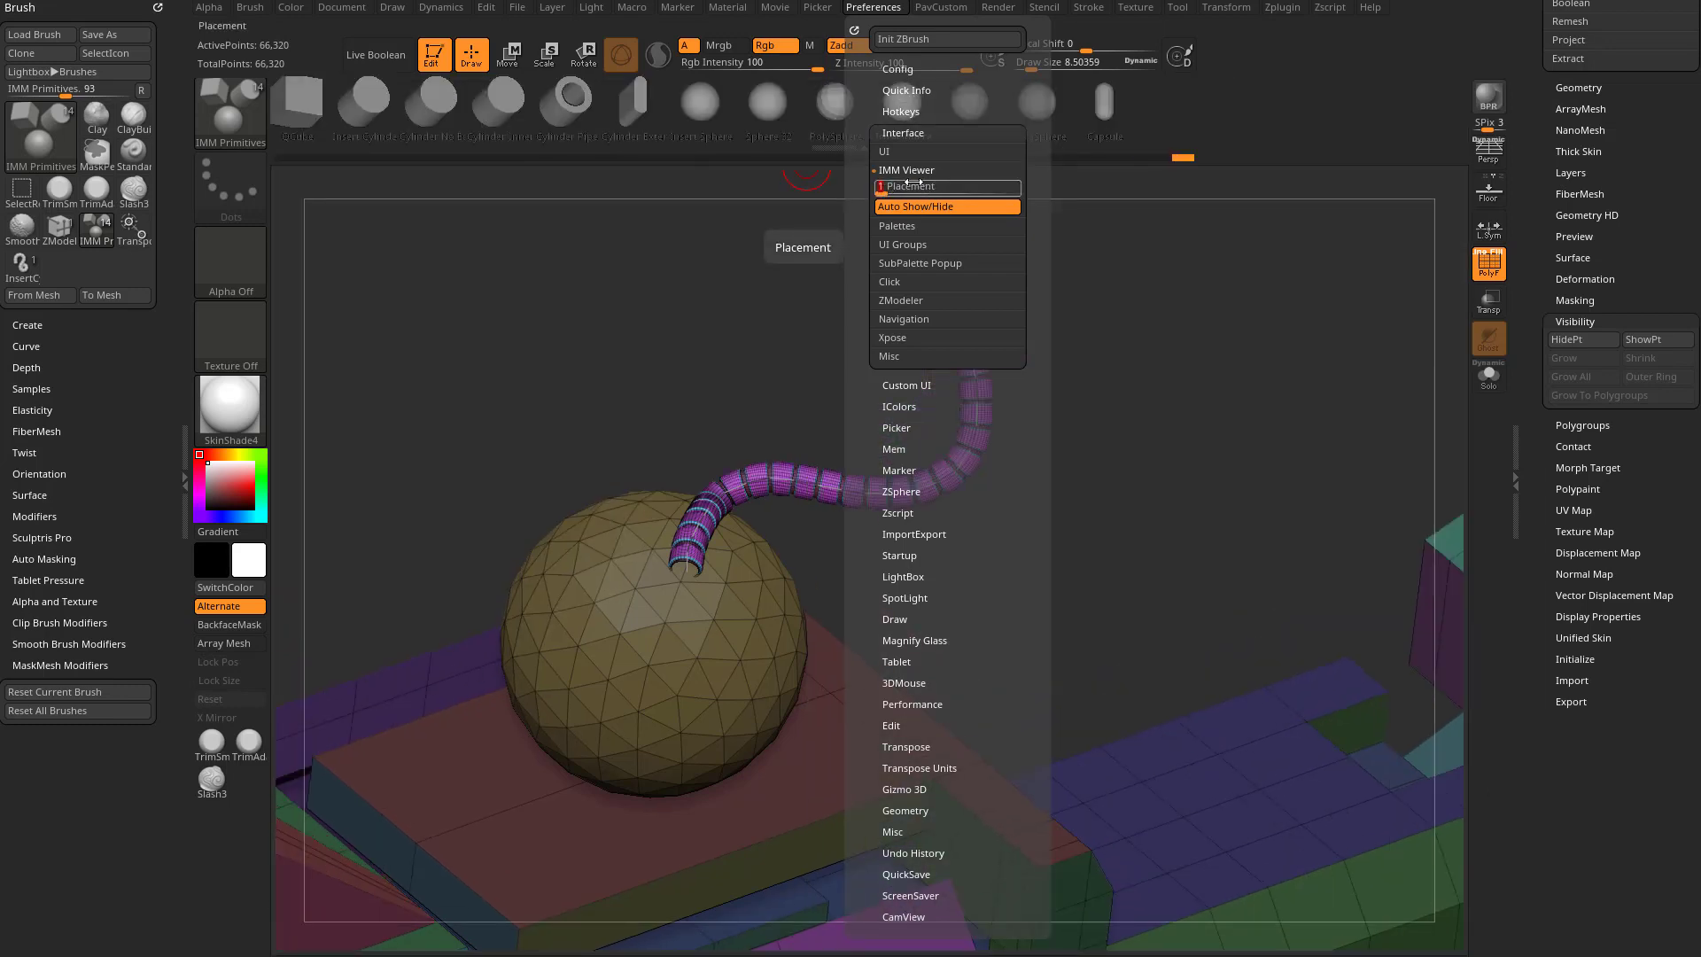
left_click(905, 168)
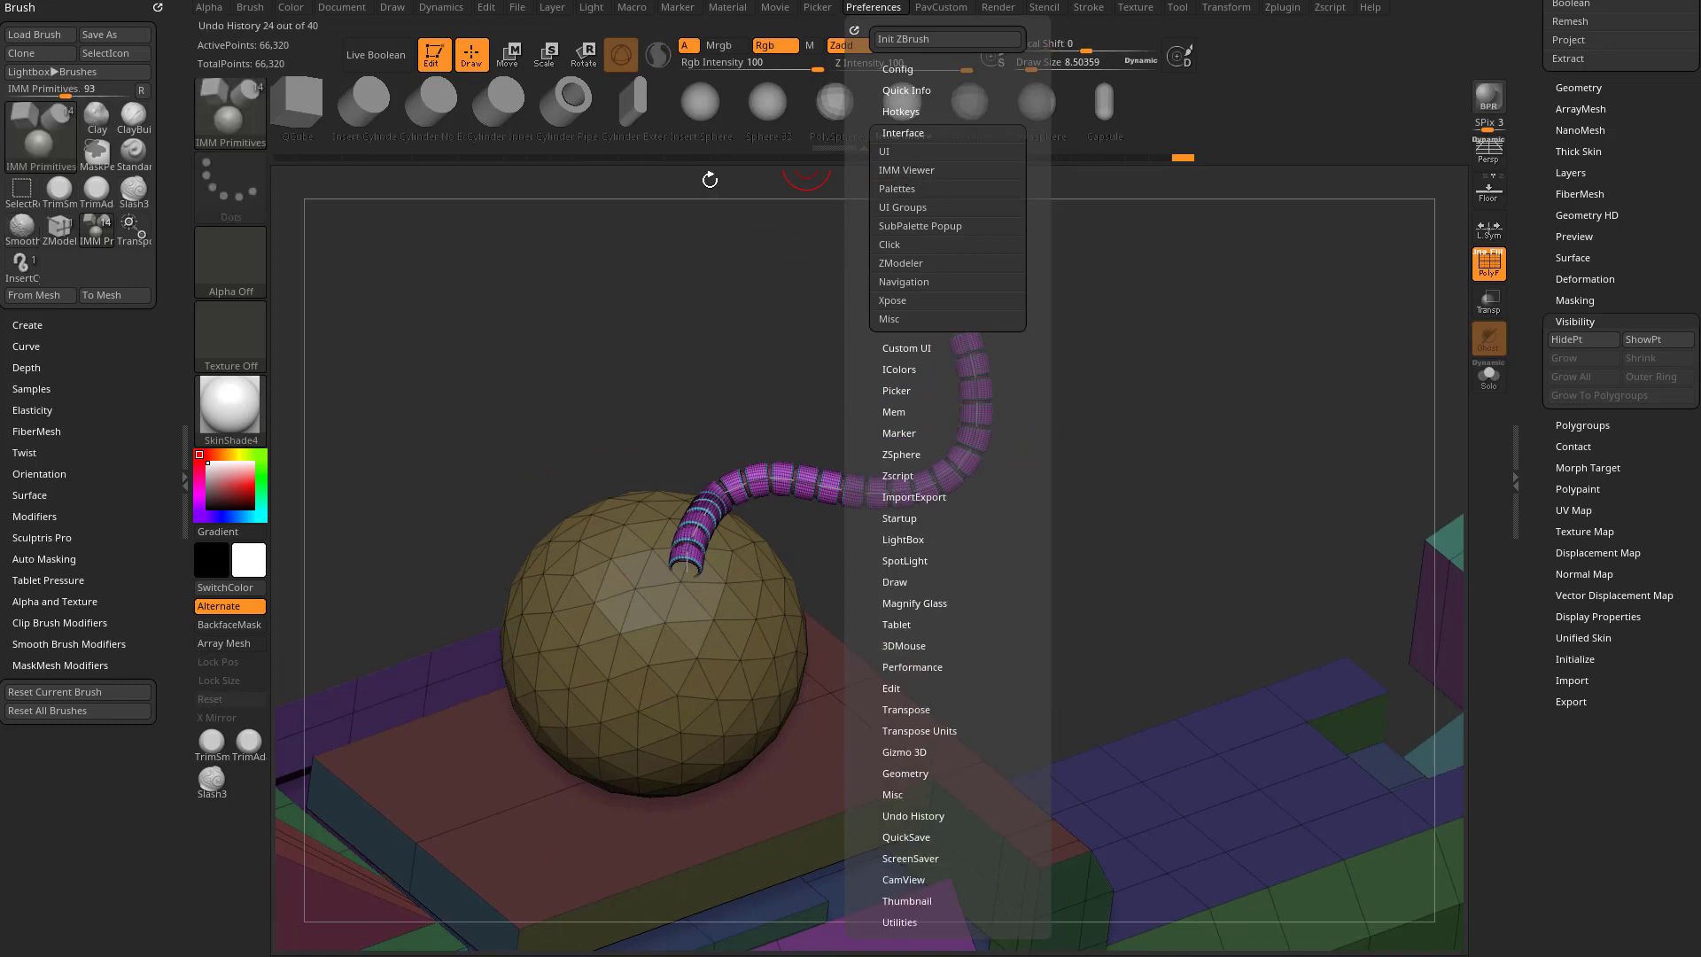
left_click_drag(1146, 372, 1089, 328)
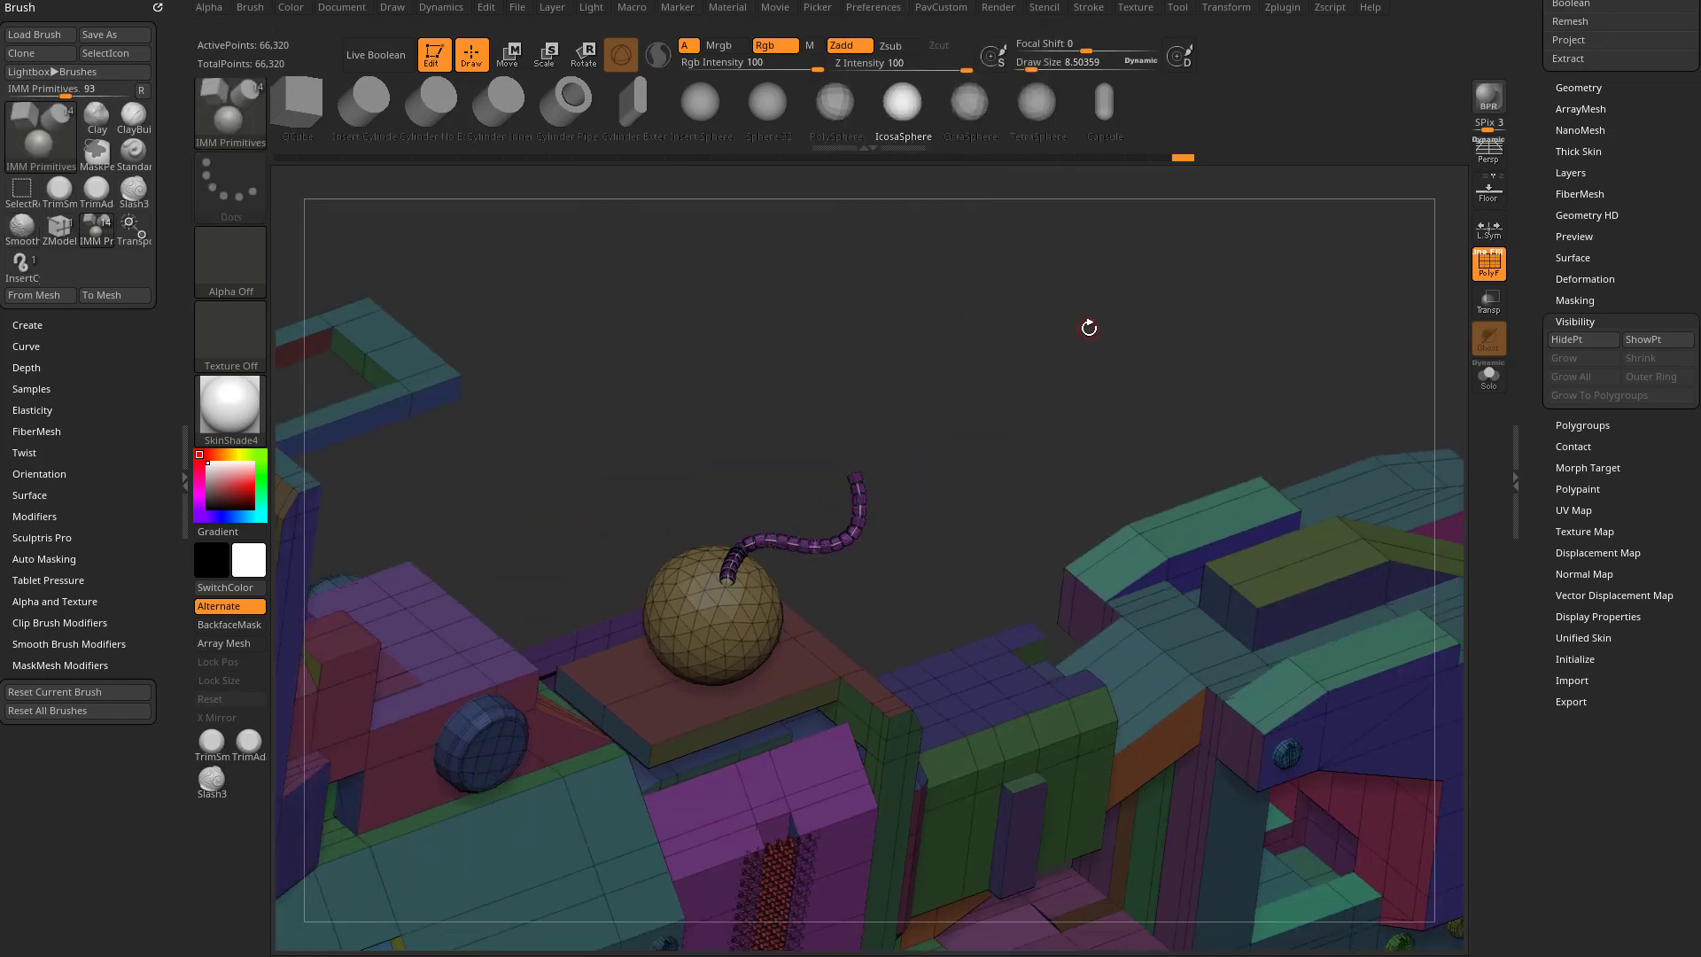